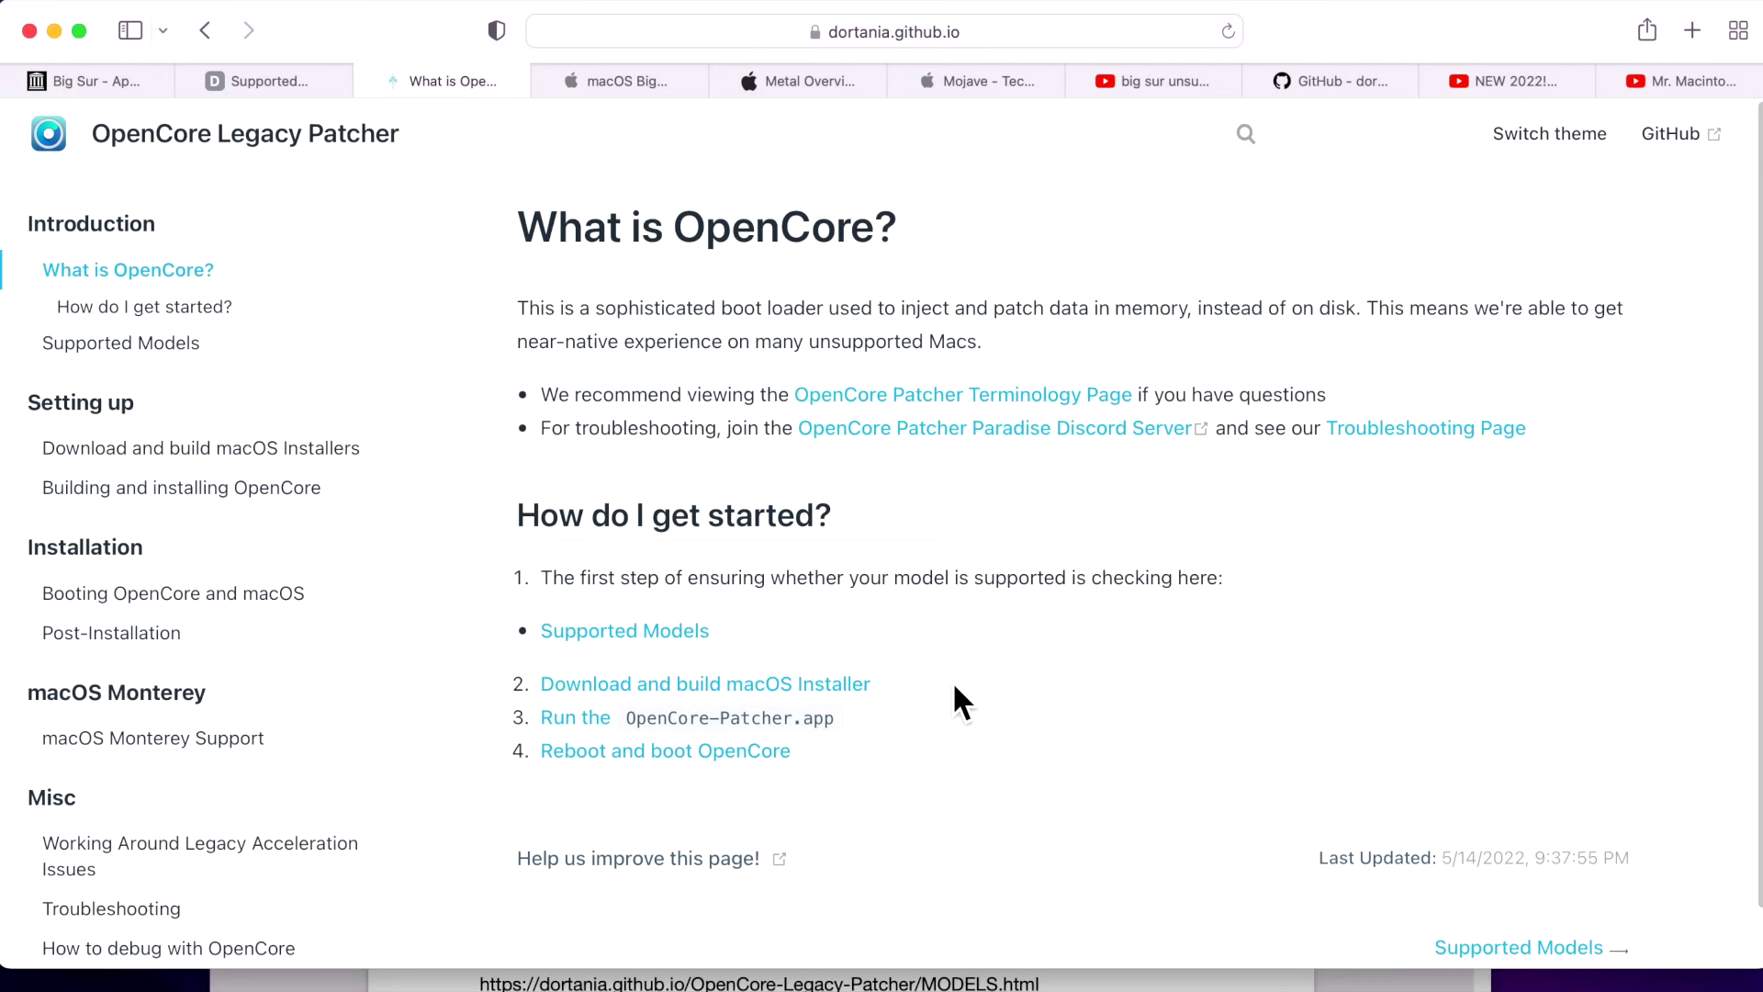
Scroll the documentation toward the Equipment Needed section and the macOS Big Sur OCLP links.
{"action": "scroll", "coordinate": [464, 630], "scroll_direction": "down", "scroll_amount": 1}
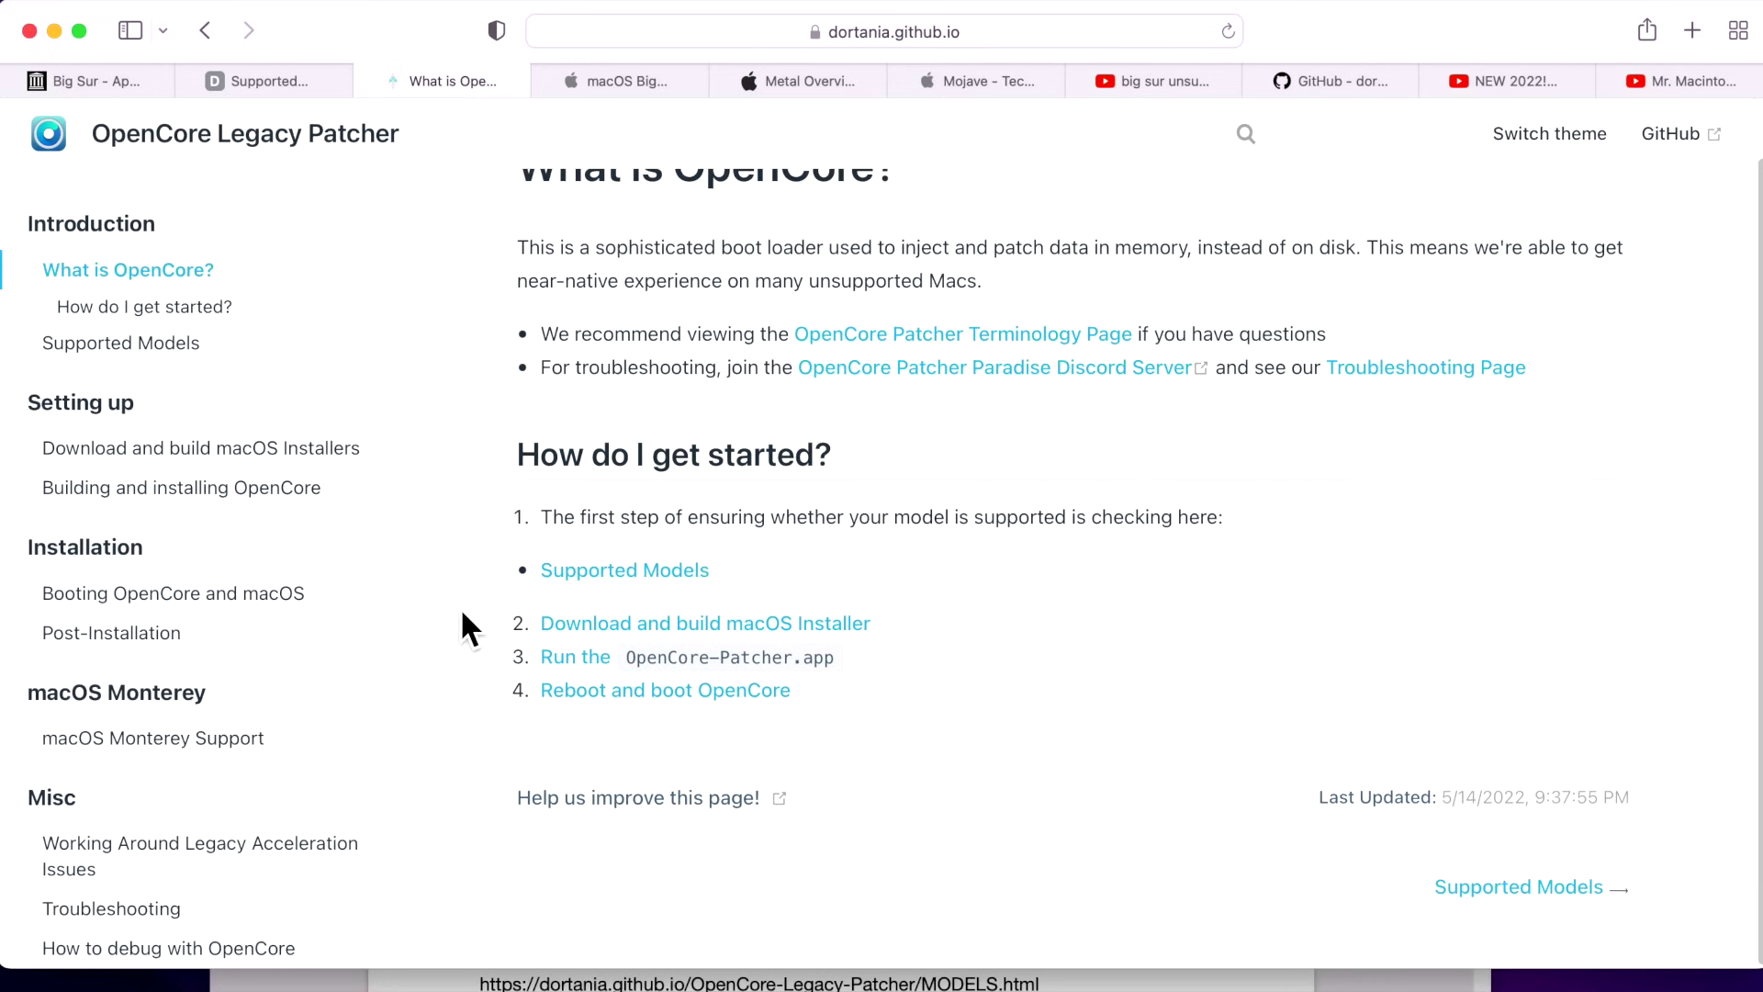
{"action": "scroll", "coordinate": [602, 689], "scroll_direction": "up", "scroll_amount": 1}
{"action": "scroll", "coordinate": [244, 621], "scroll_direction": "down", "scroll_amount": 5}
{"action": "scroll", "coordinate": [224, 791], "scroll_direction": "down", "scroll_amount": 4}
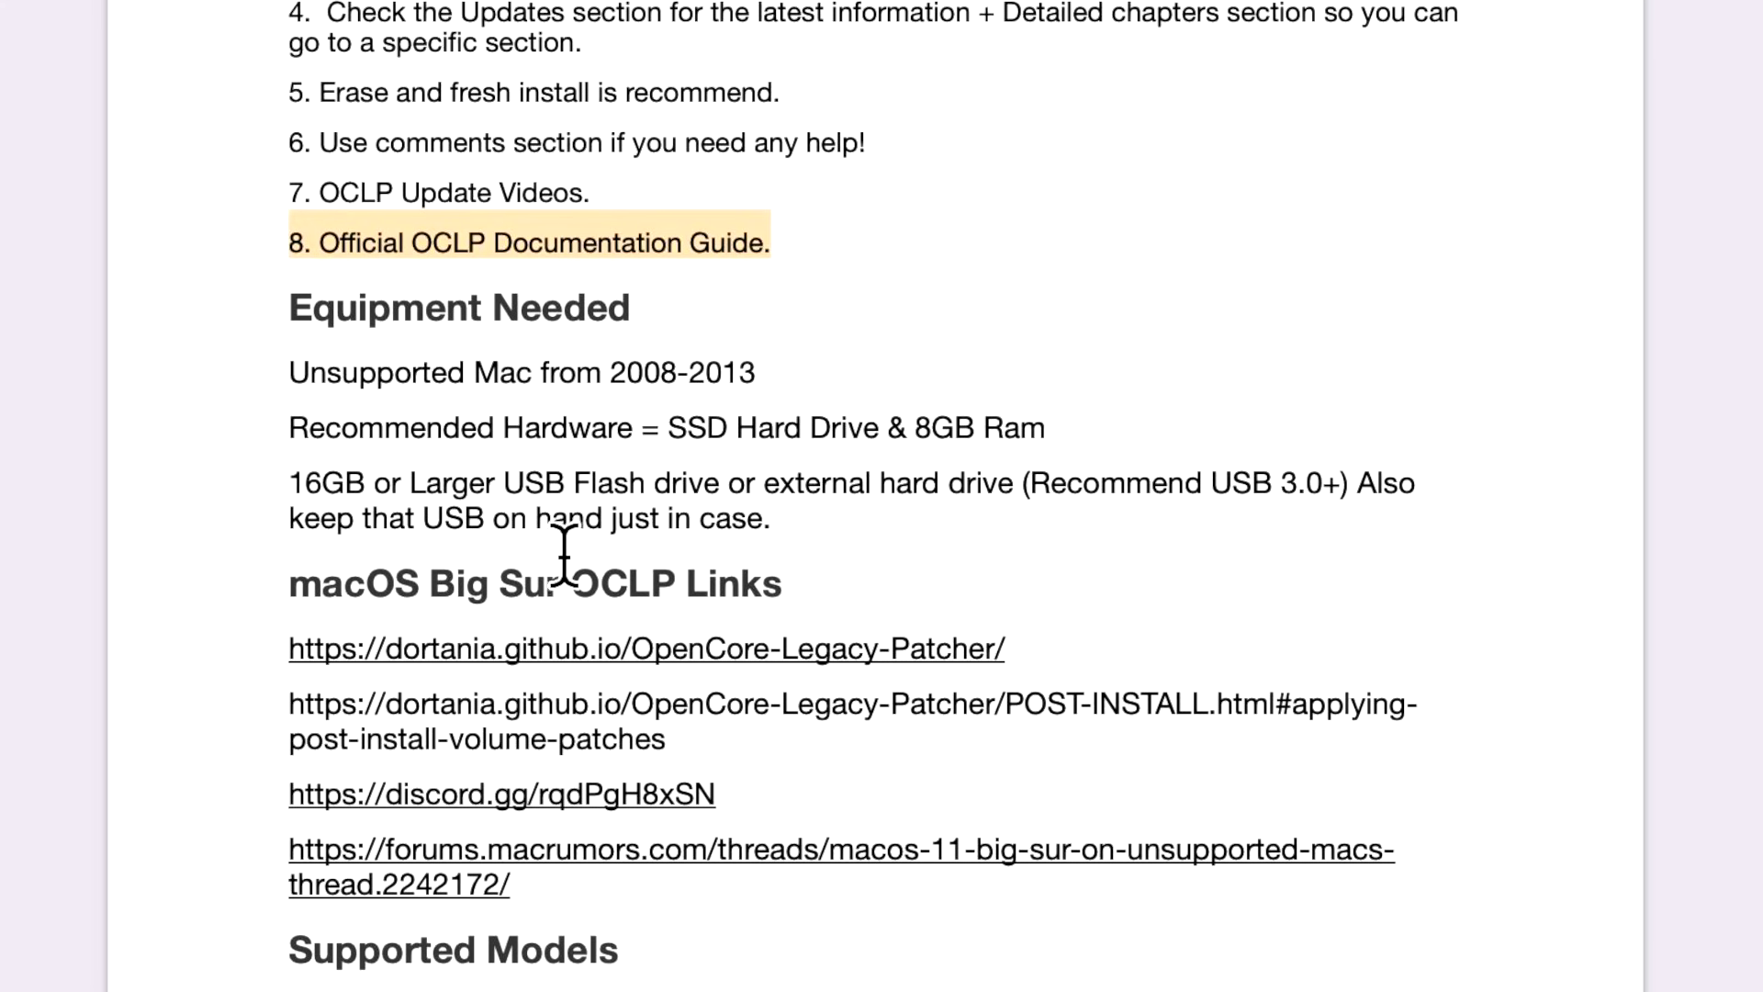
Scroll the guide to Equipment Needed: a 2008–2013 Mac, SSD, 8GB RAM and 16GB+ USB drive.
{"action": "scroll", "coordinate": [1141, 677], "scroll_direction": "down", "scroll_amount": 2}
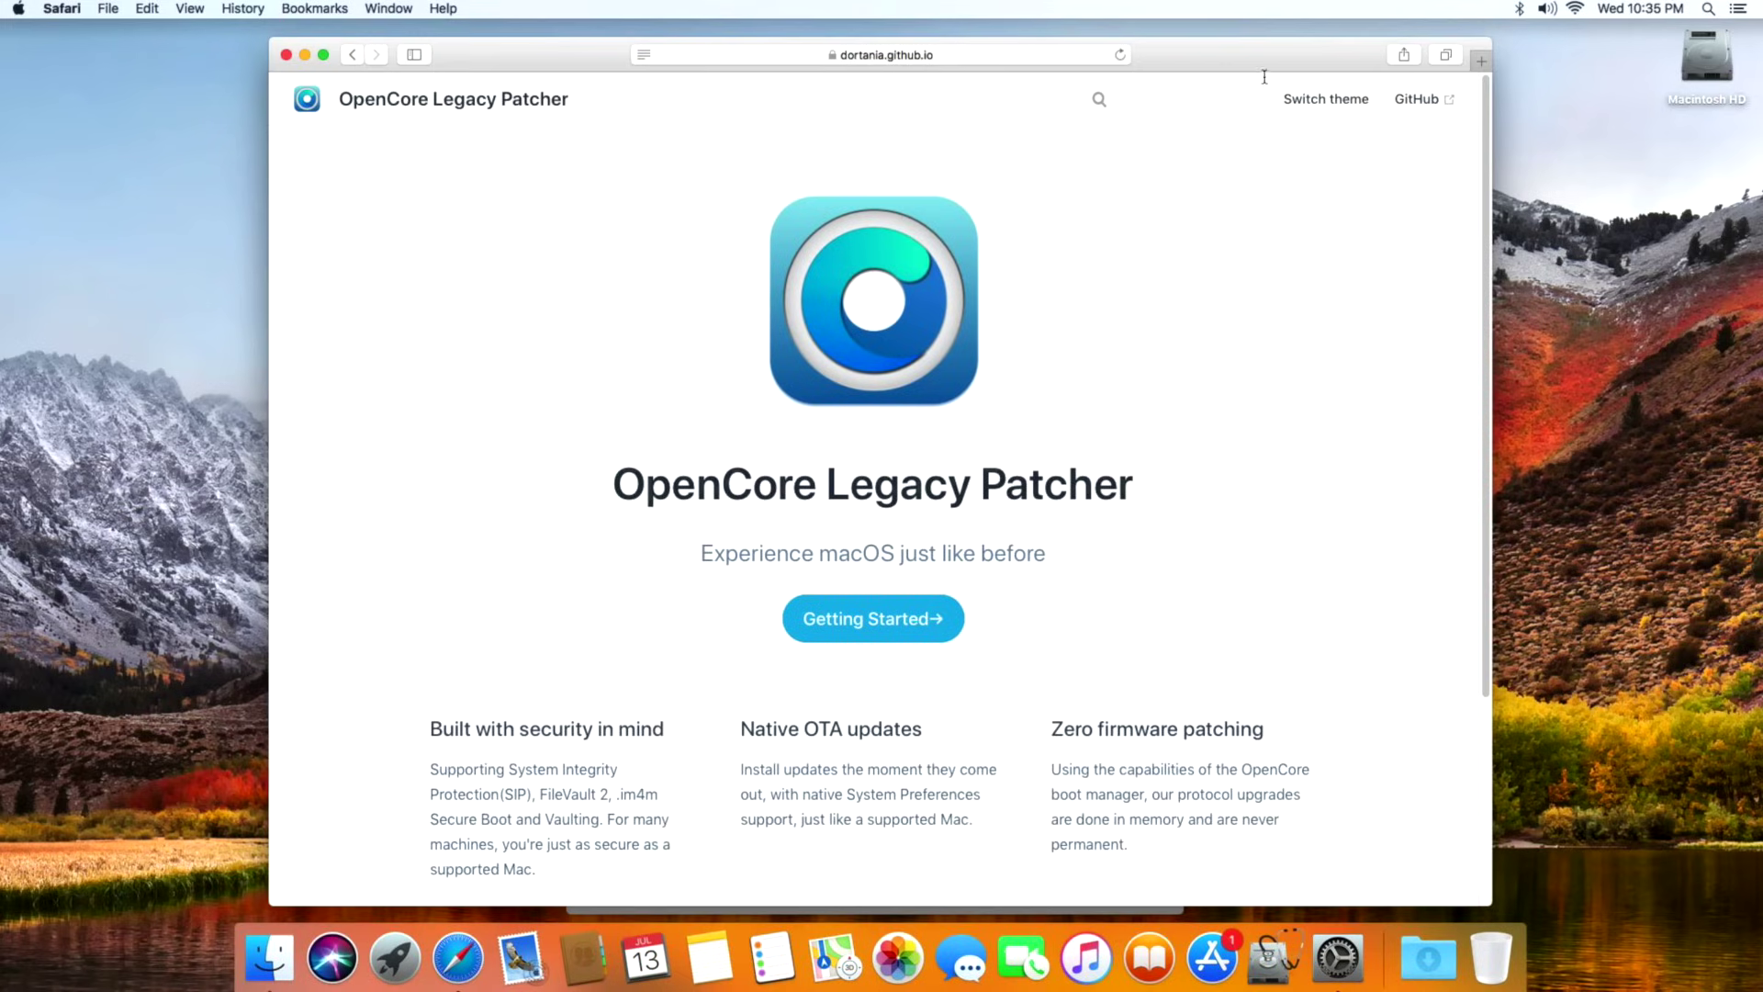
Open the project's GitHub repository and its 0.4.7 release, scrolling down to the Assets list.
{"action": "left_click", "coordinate": [1435, 101]}
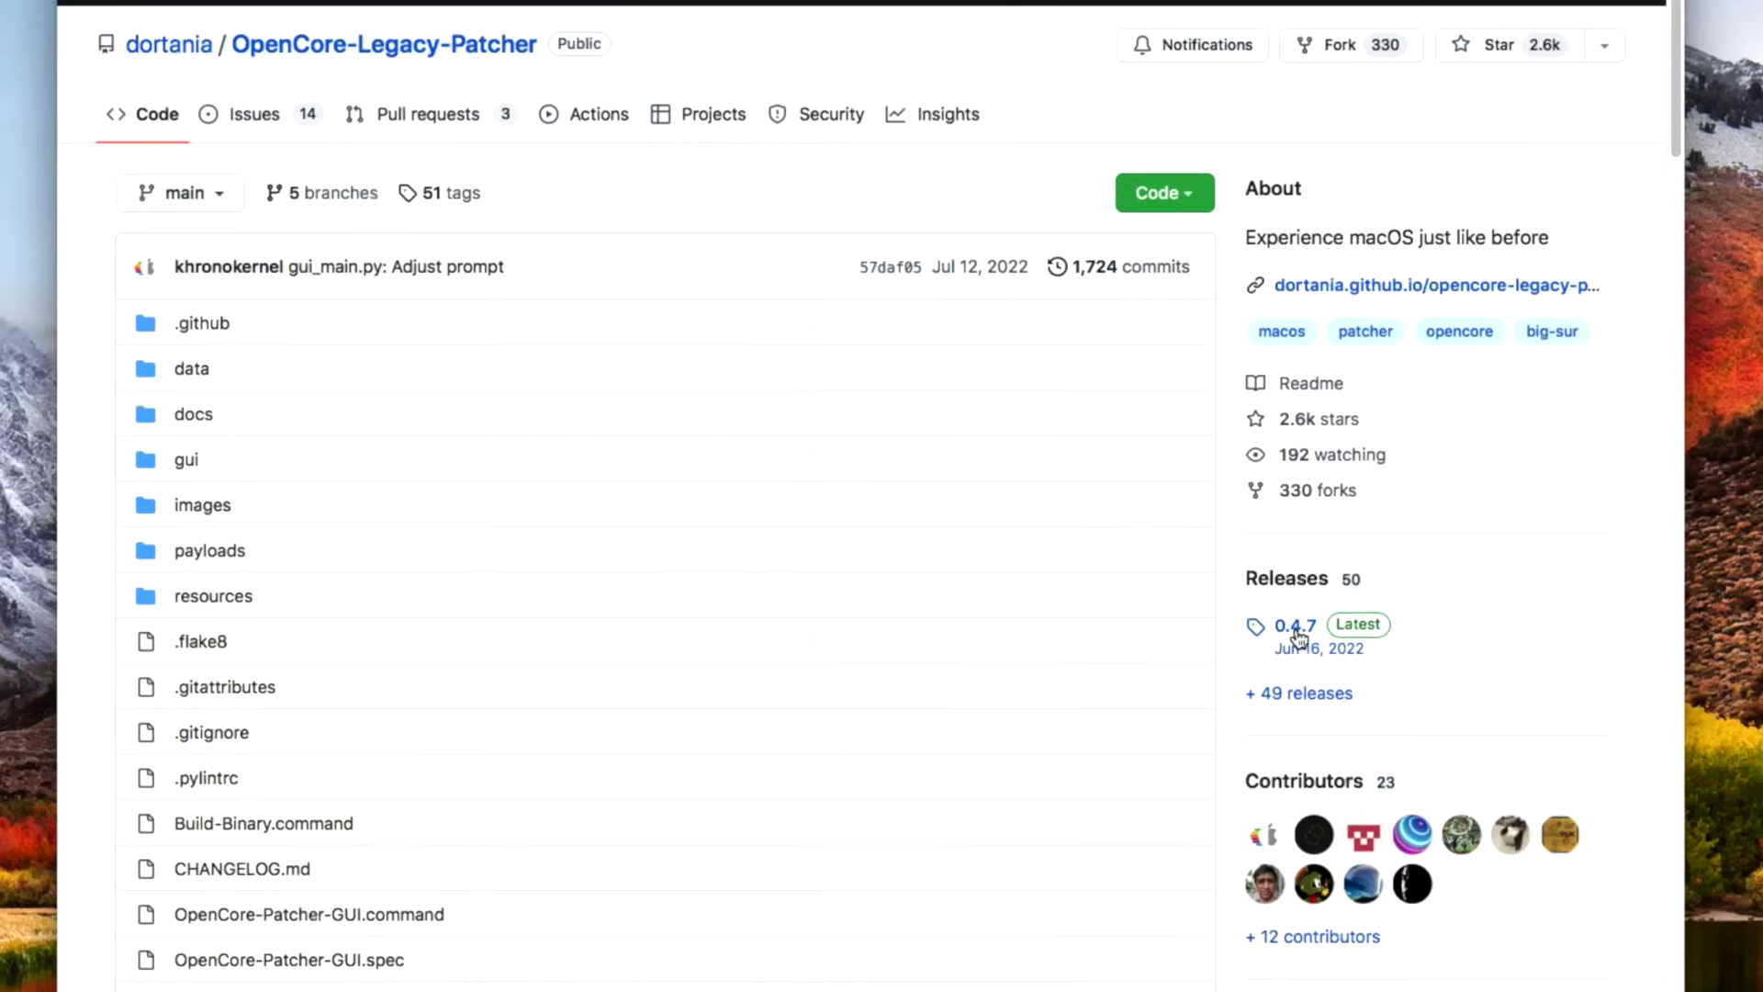
{"action": "left_click", "coordinate": [1296, 628]}
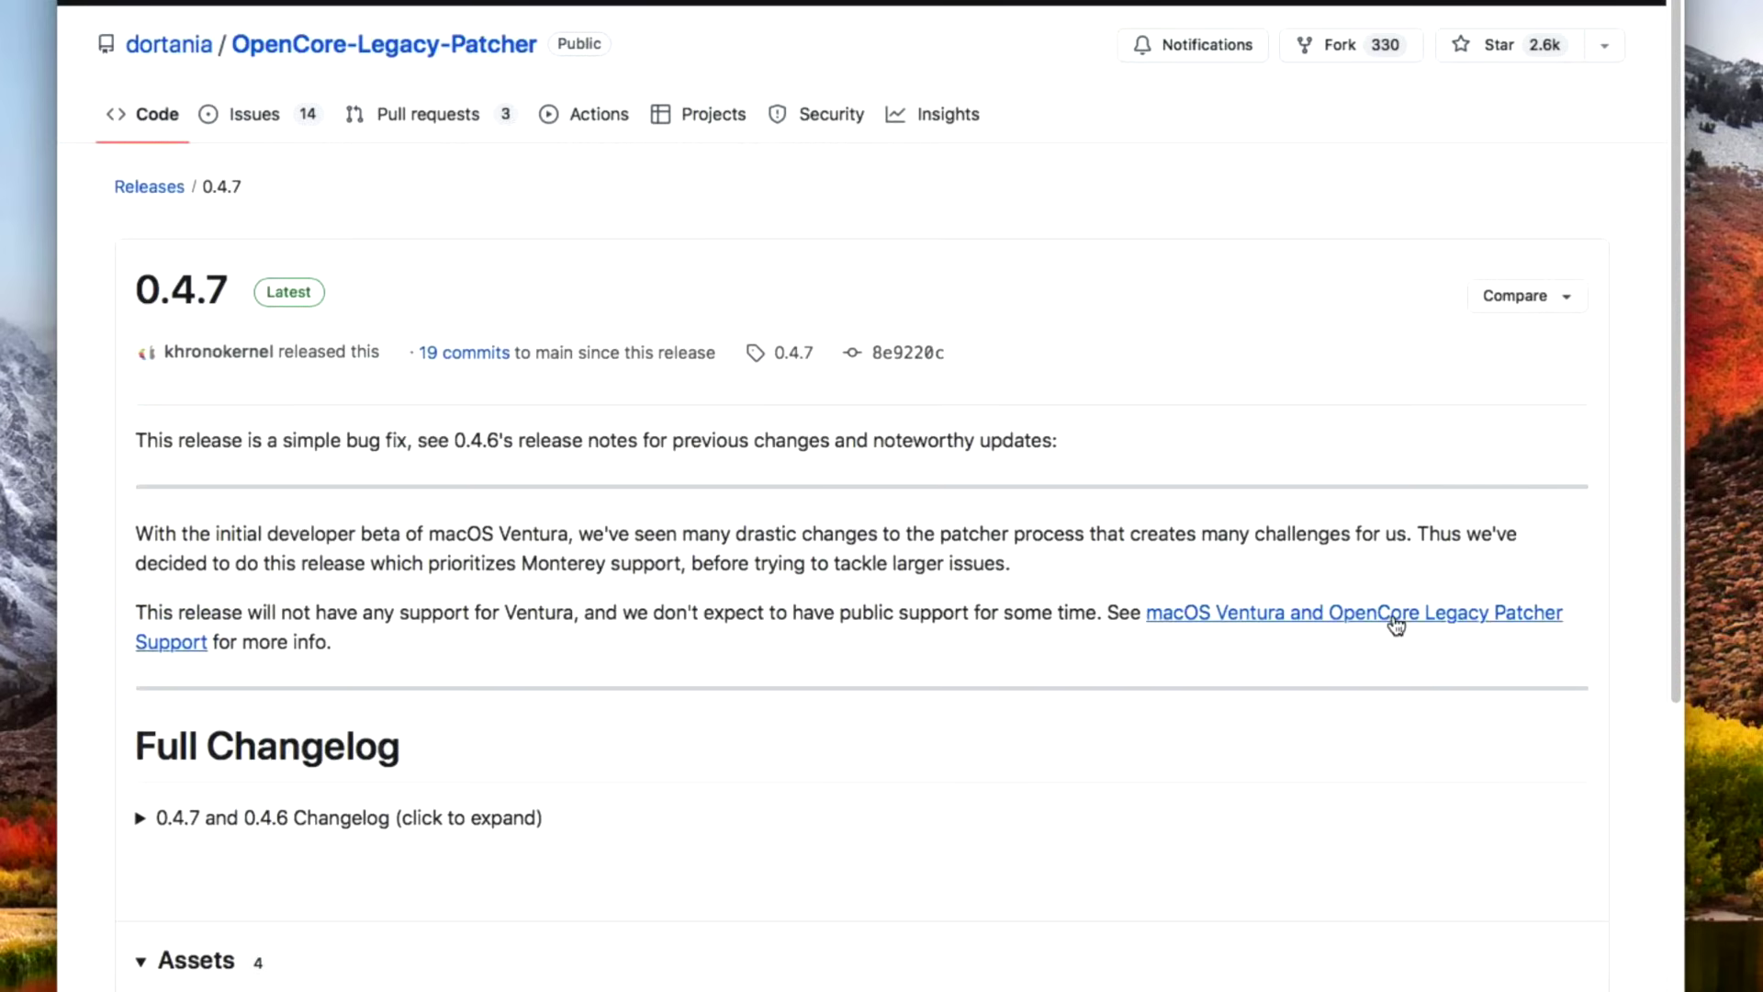
{"action": "scroll", "coordinate": [348, 492], "scroll_direction": "down", "scroll_amount": 4}
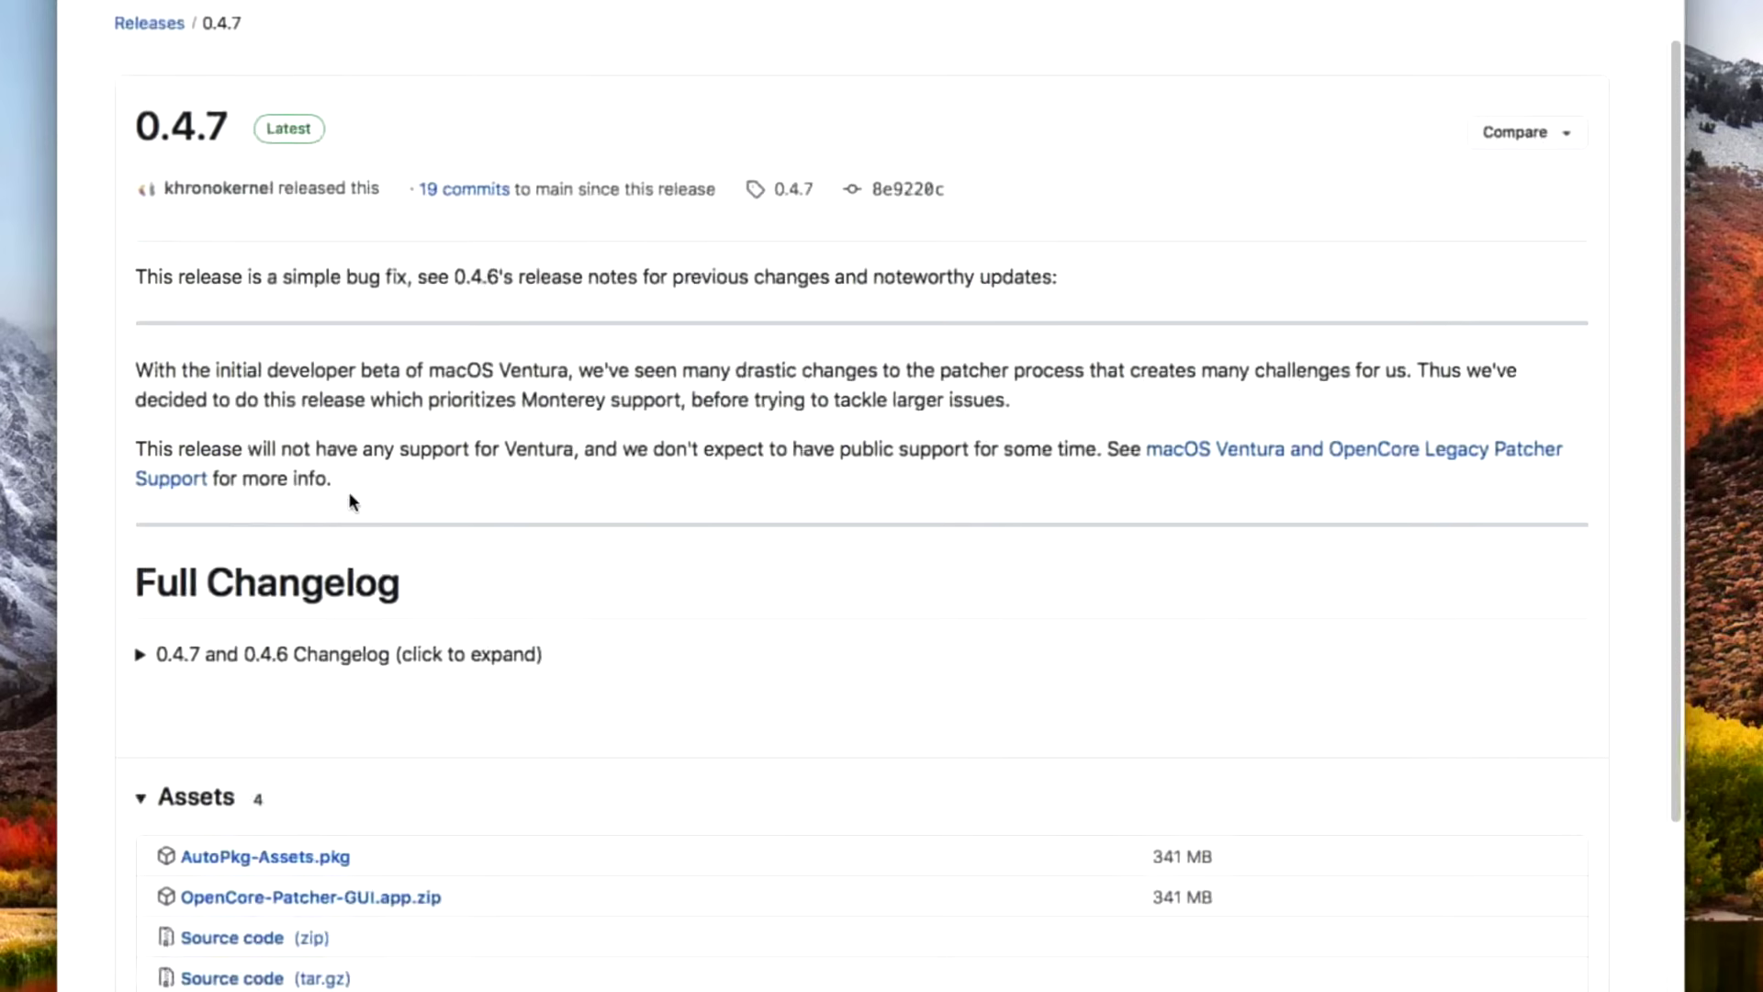
{"action": "scroll", "coordinate": [347, 595], "scroll_direction": "down", "scroll_amount": 1}
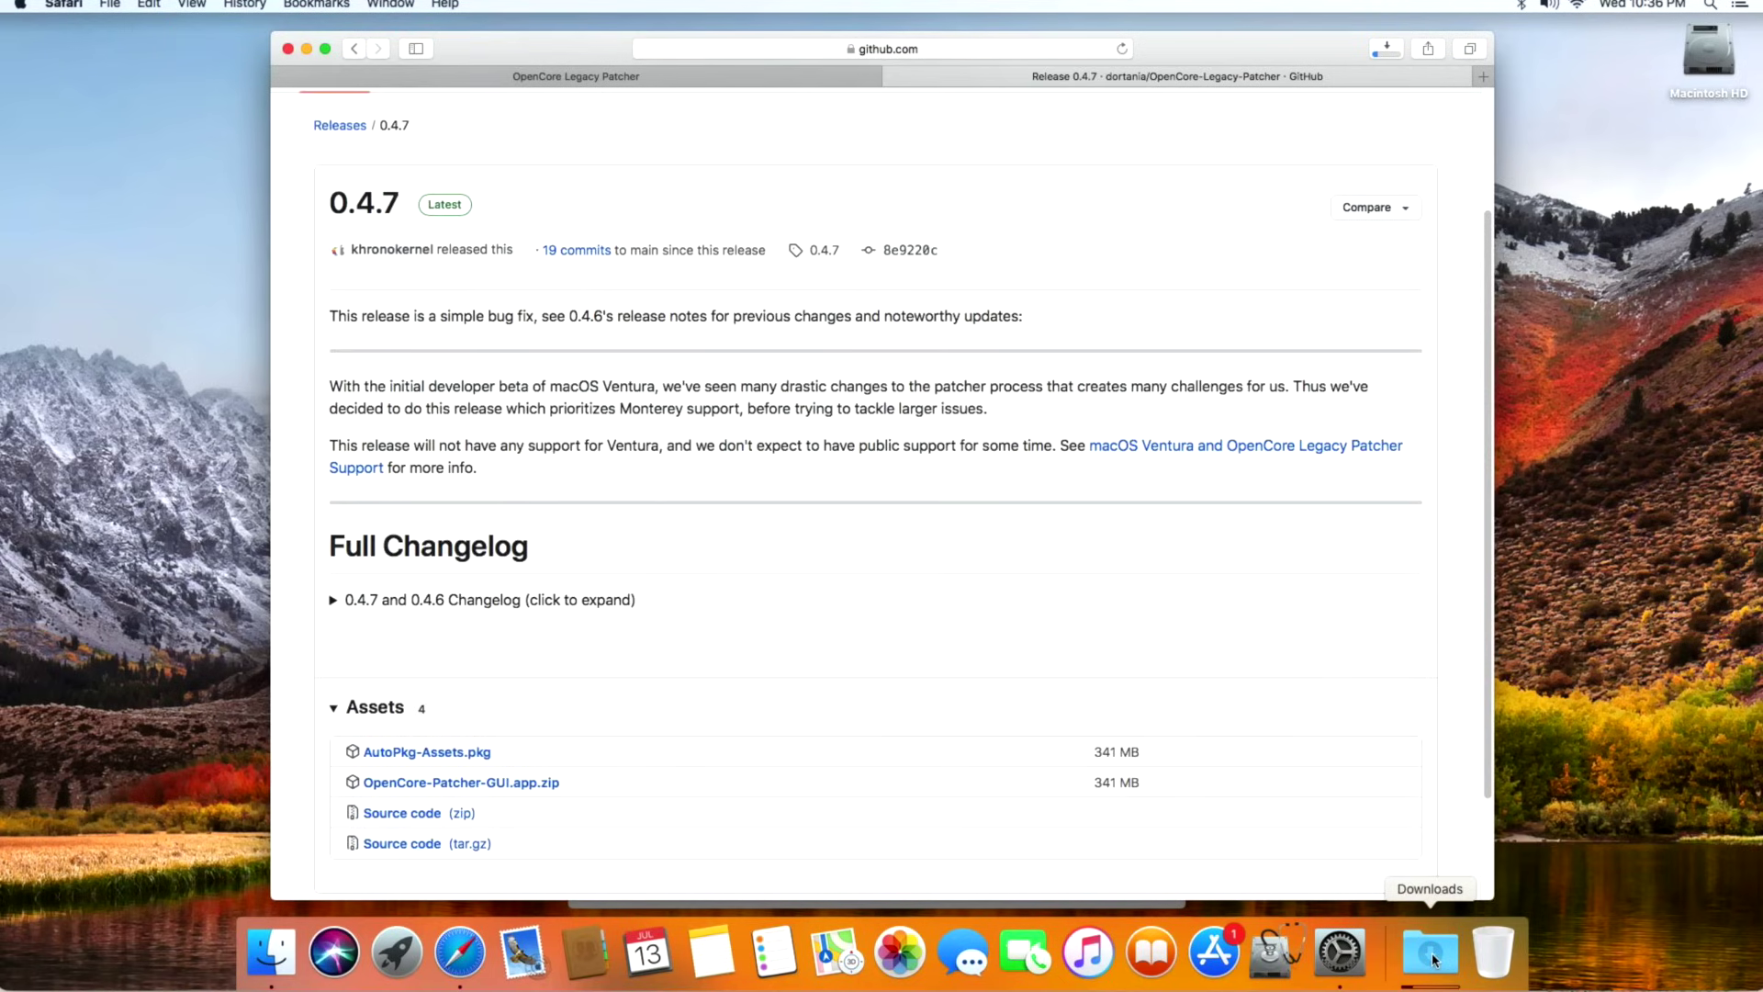
Move OpenCore-Patcher from Downloads into Macintosh HD's Applications folder and launch it.
{"action": "left_click", "coordinate": [1723, 51]}
{"action": "double_click", "coordinate": [1724, 52]}
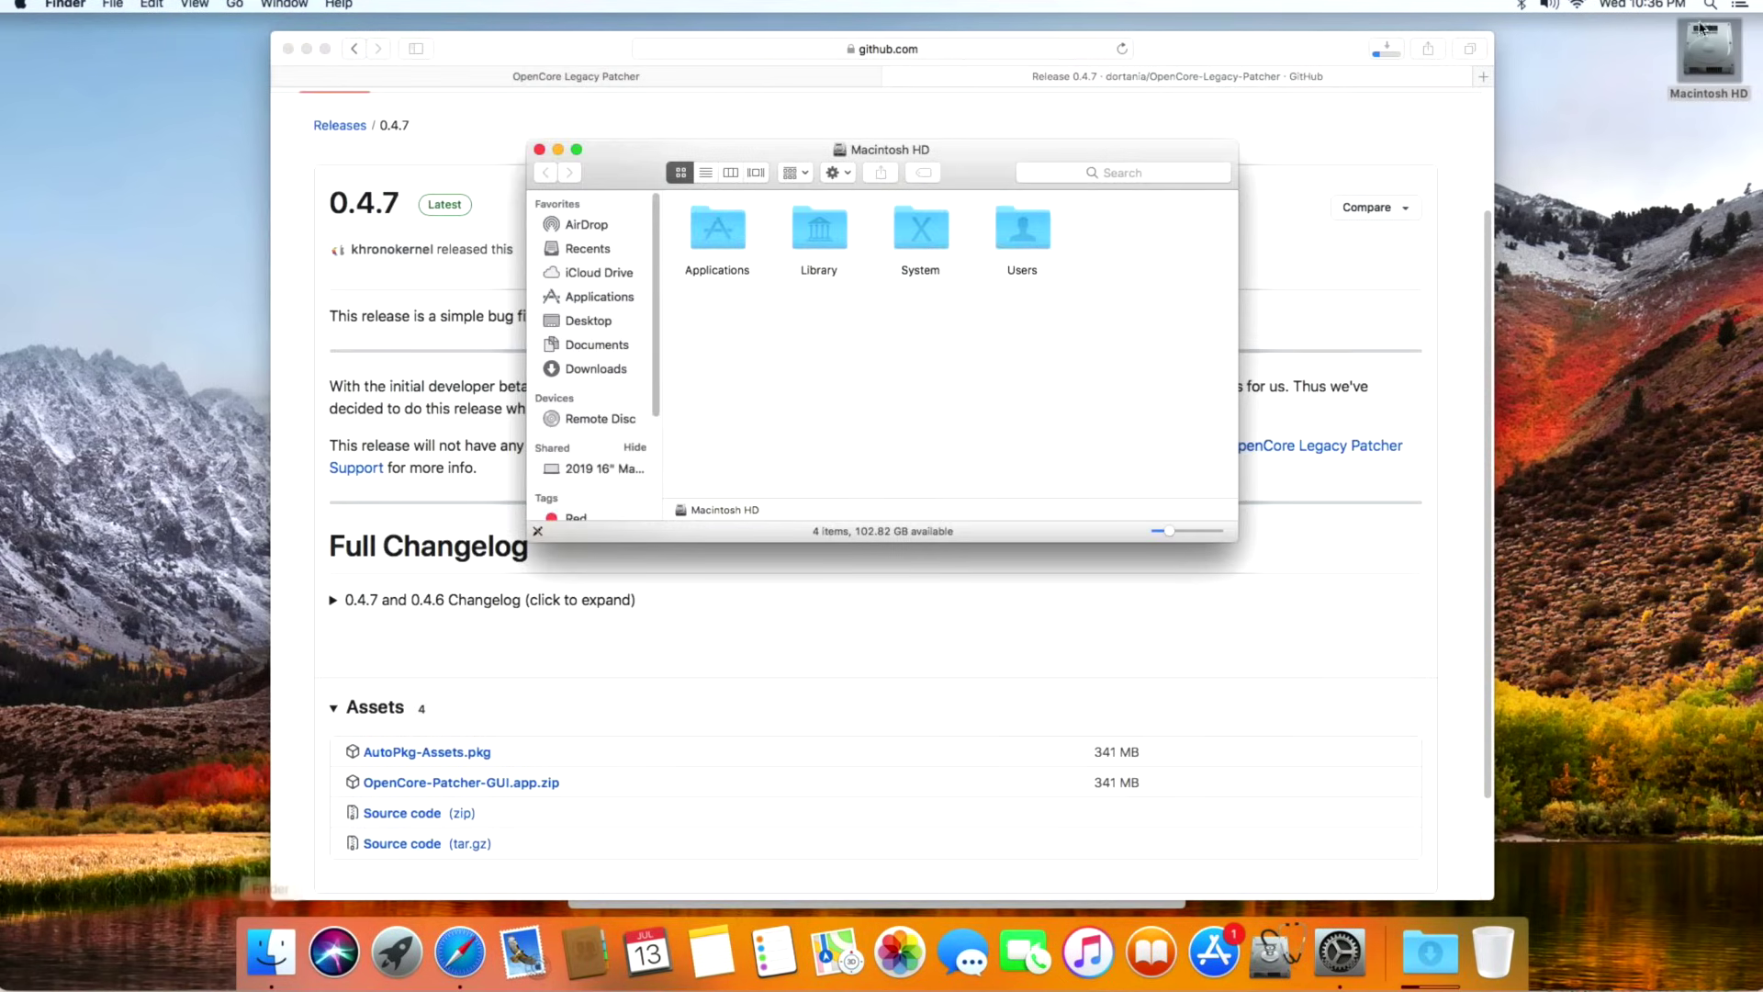
{"action": "double_click", "coordinate": [711, 240]}
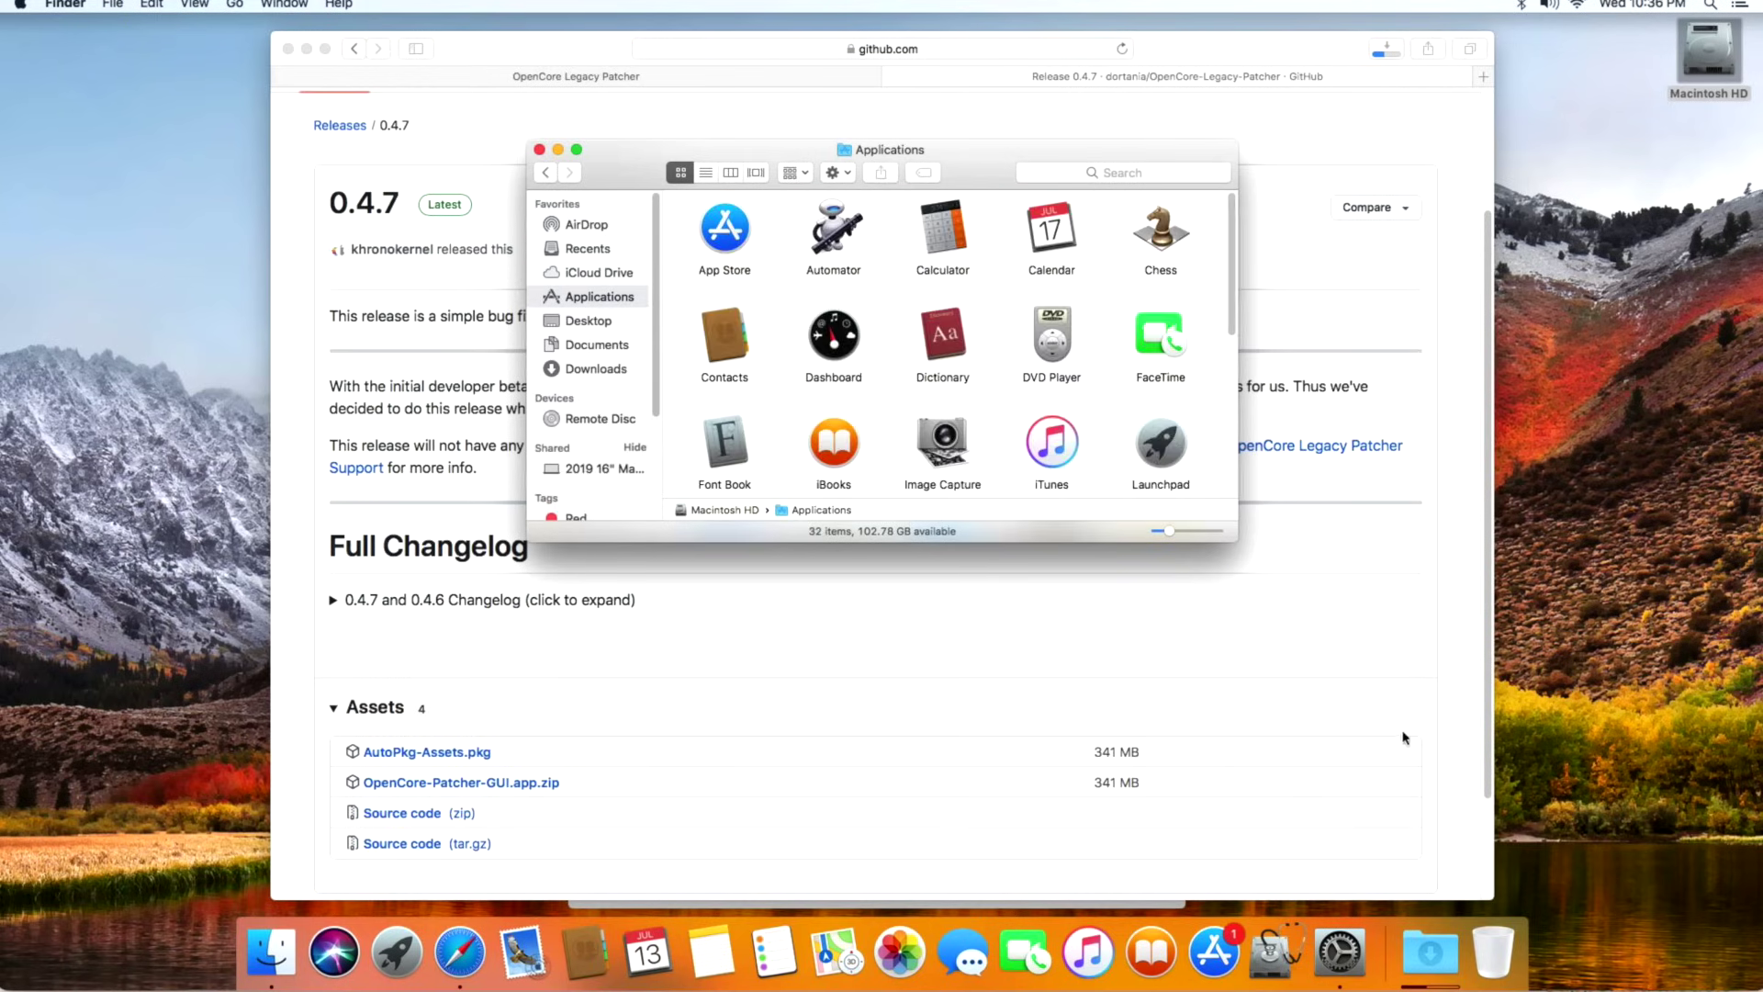
{"action": "left_click", "coordinate": [1434, 948]}
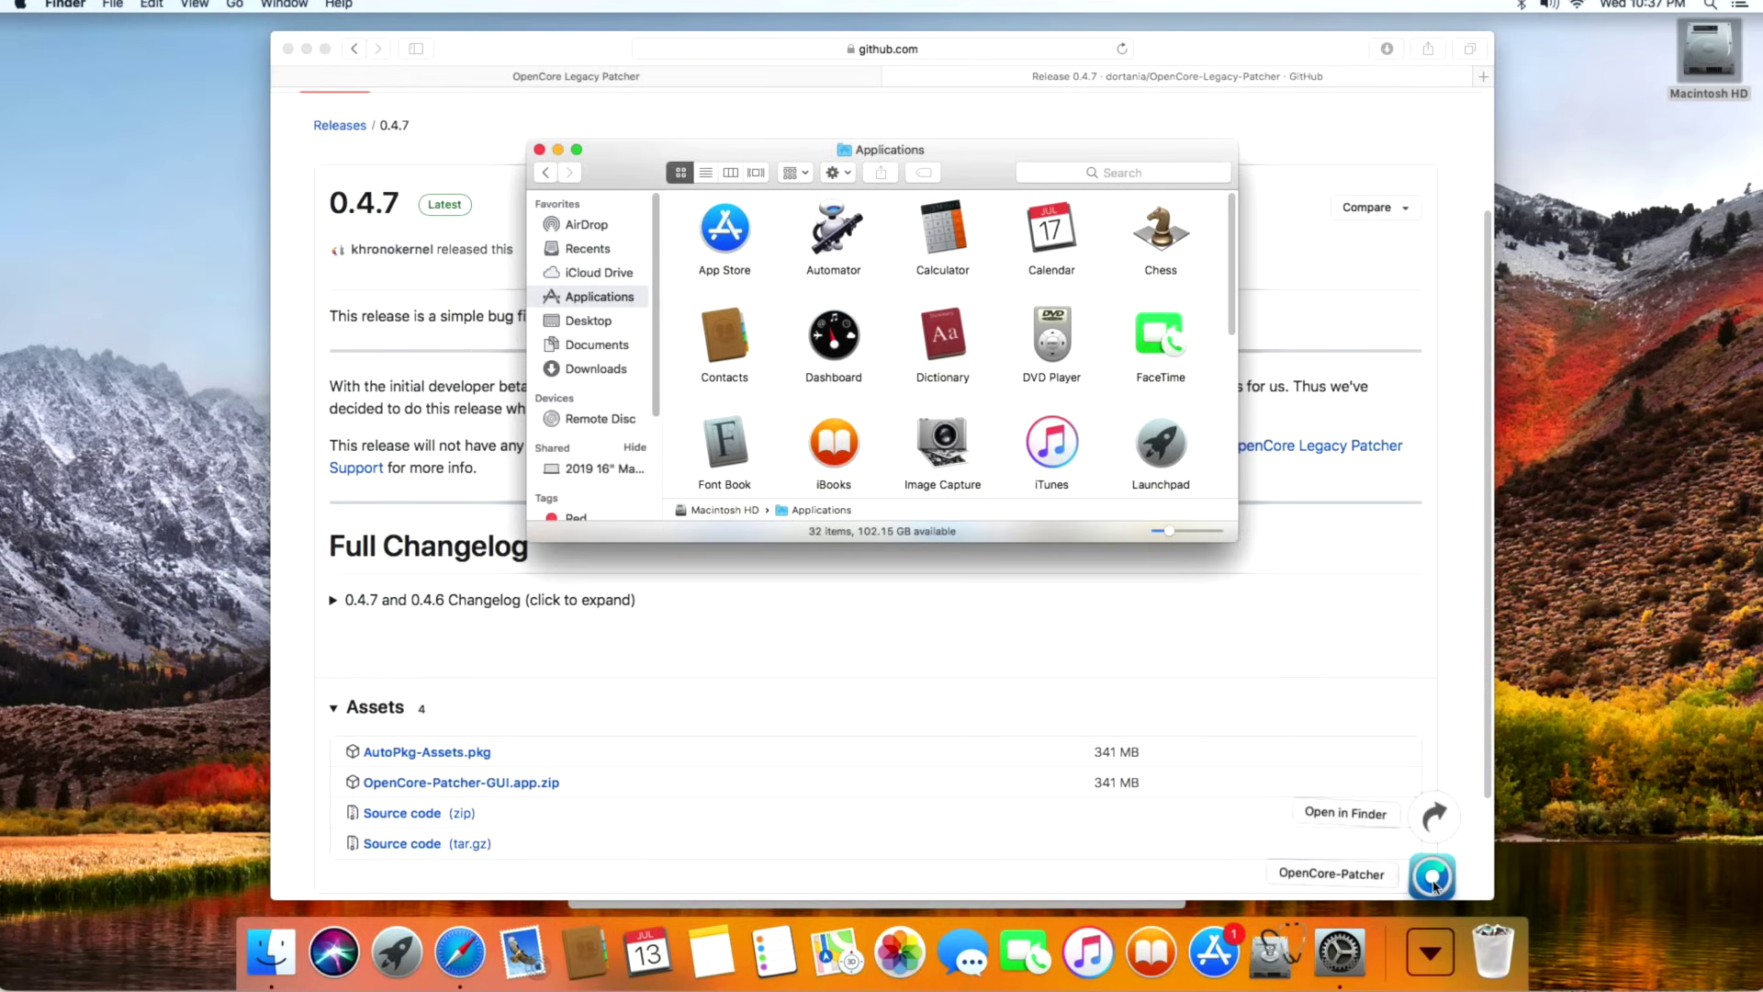
{"action": "left_click_drag", "start_coordinate": [1437, 889], "coordinate": [1005, 317]}
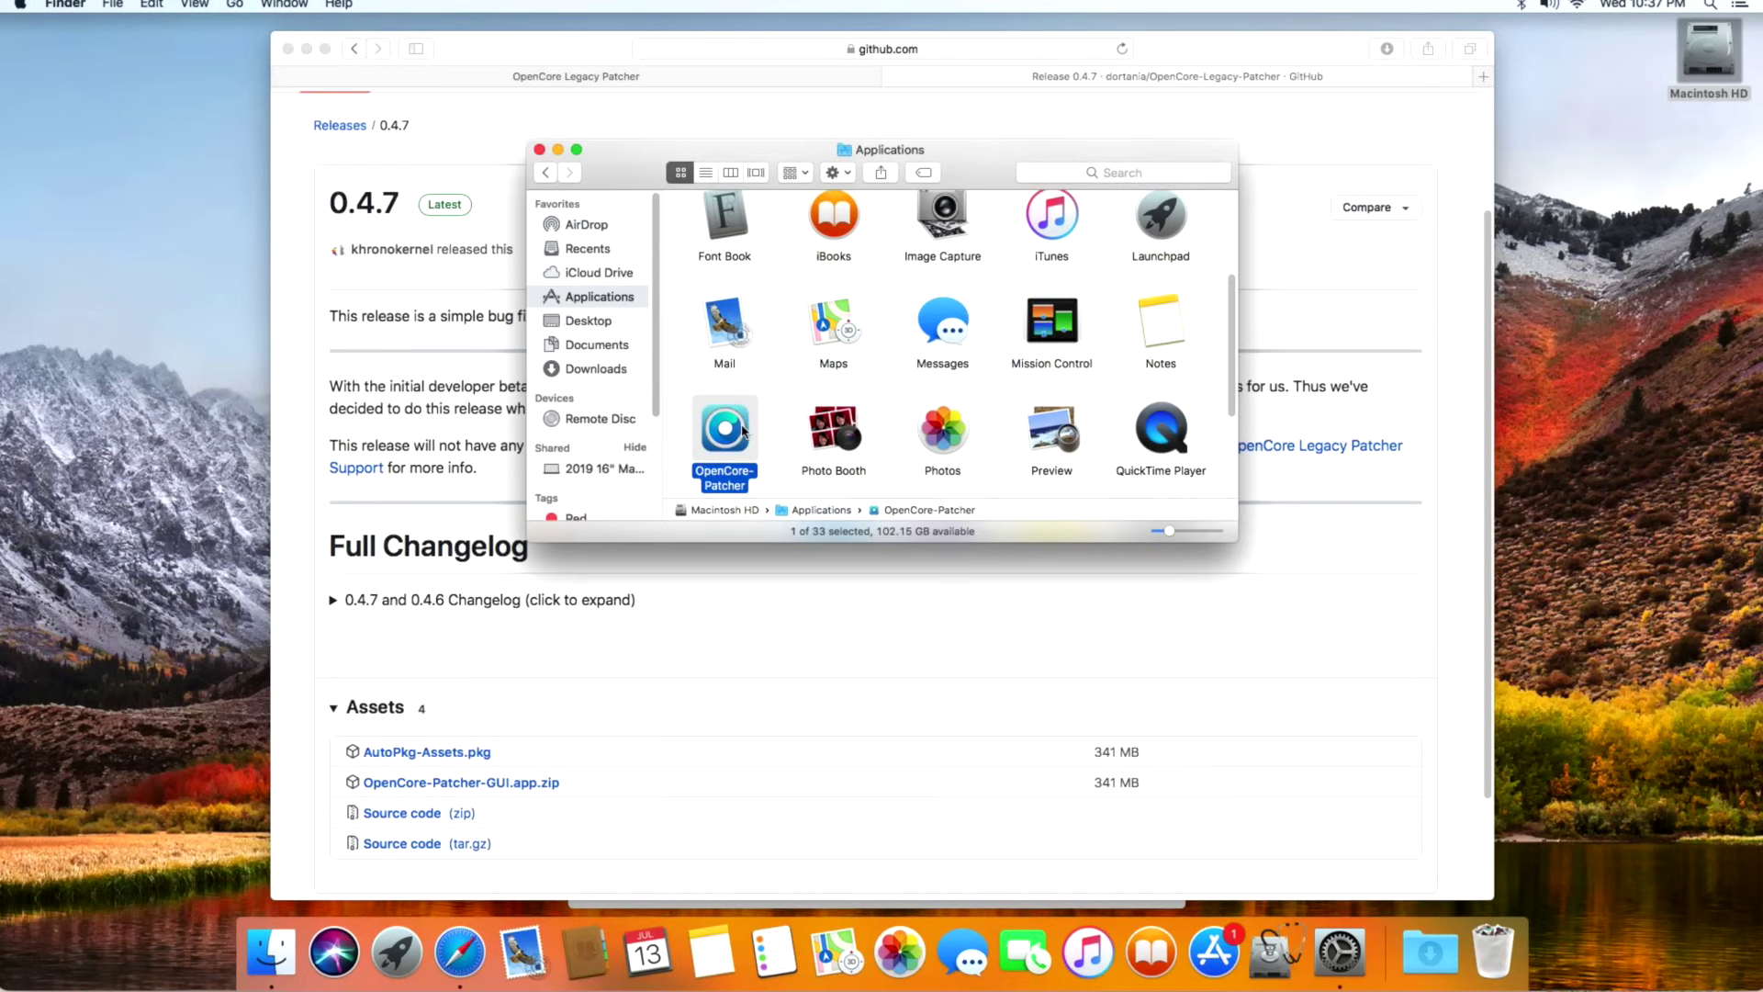
{"action": "double_click", "coordinate": [740, 430]}
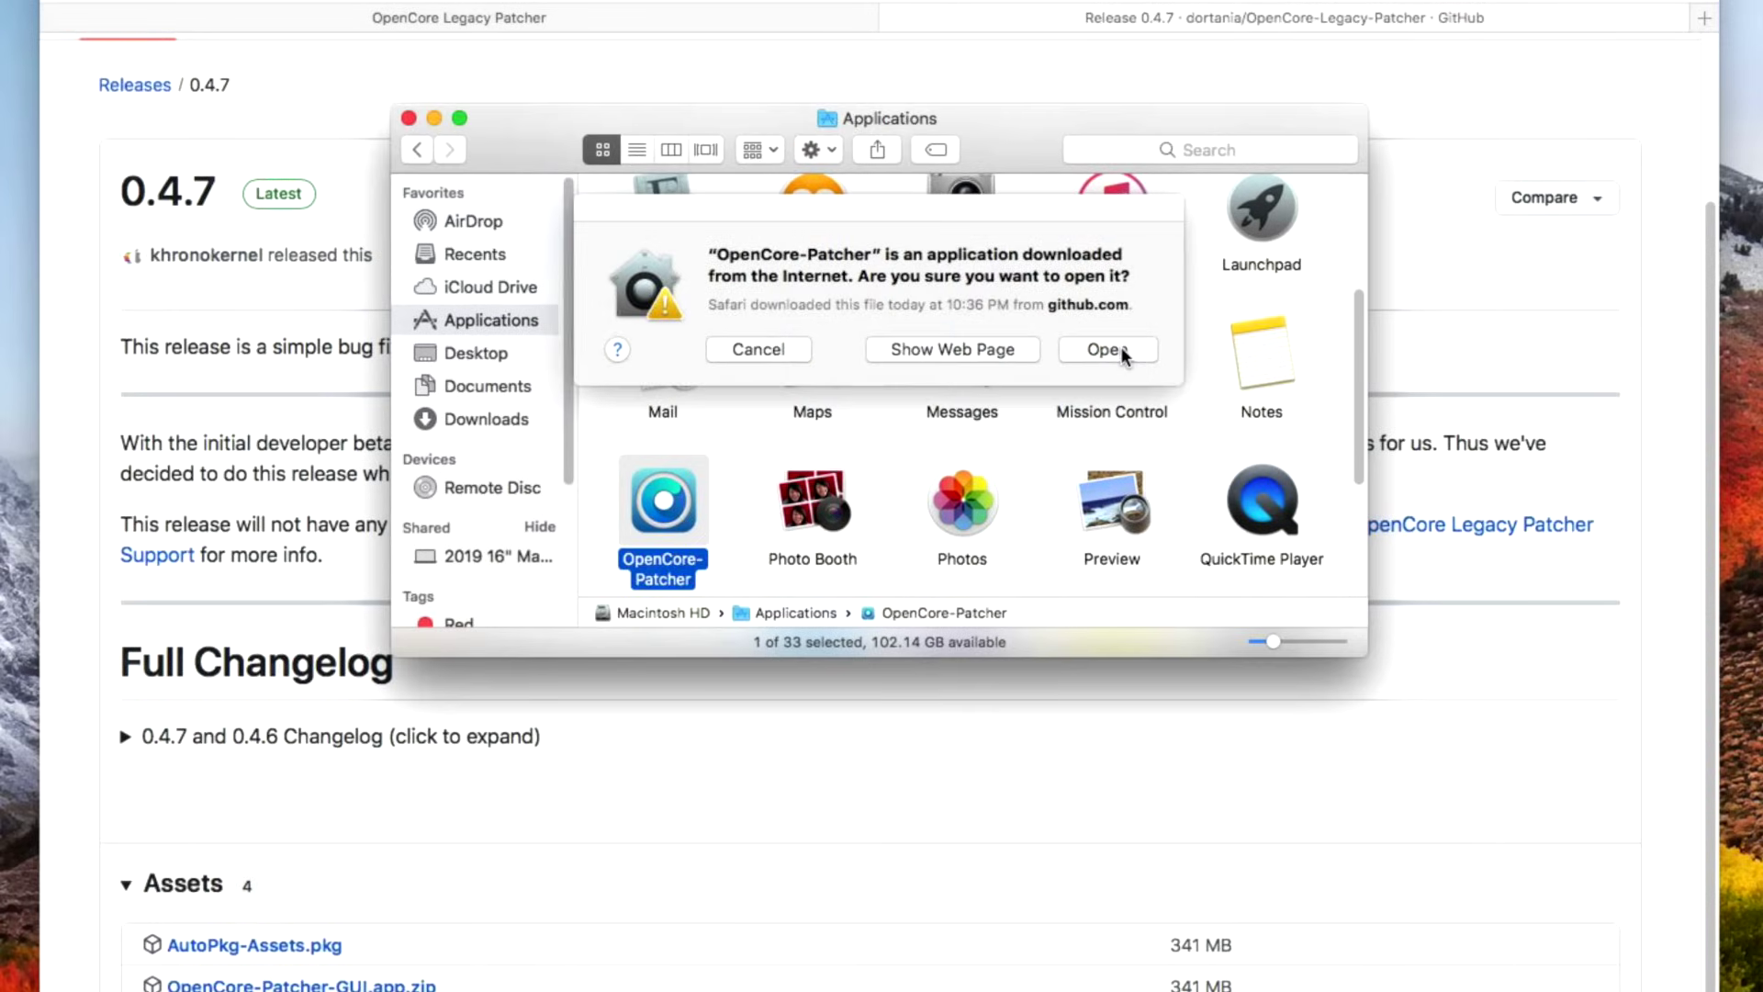
Approve opening the downloaded app so OpenCore Legacy Patcher v0.4.7 starts, detecting Macmini4,1.
{"action": "left_click", "coordinate": [1107, 349]}
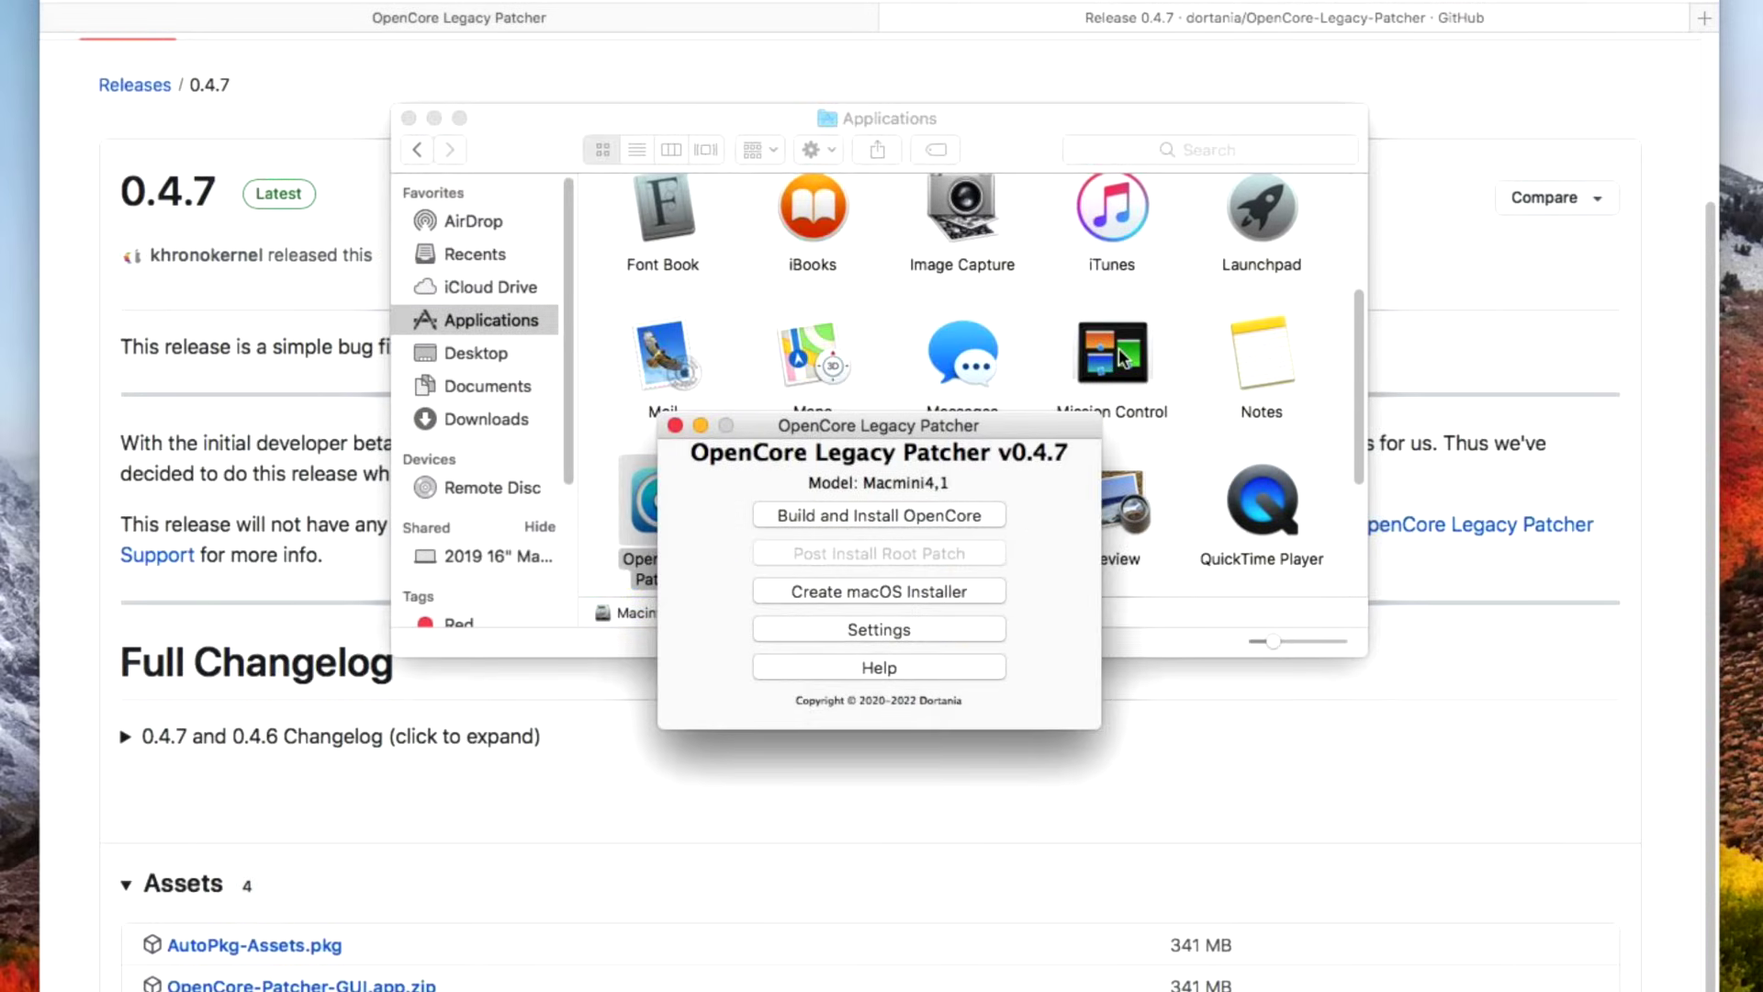
{"action": "left_click", "coordinate": [504, 167]}
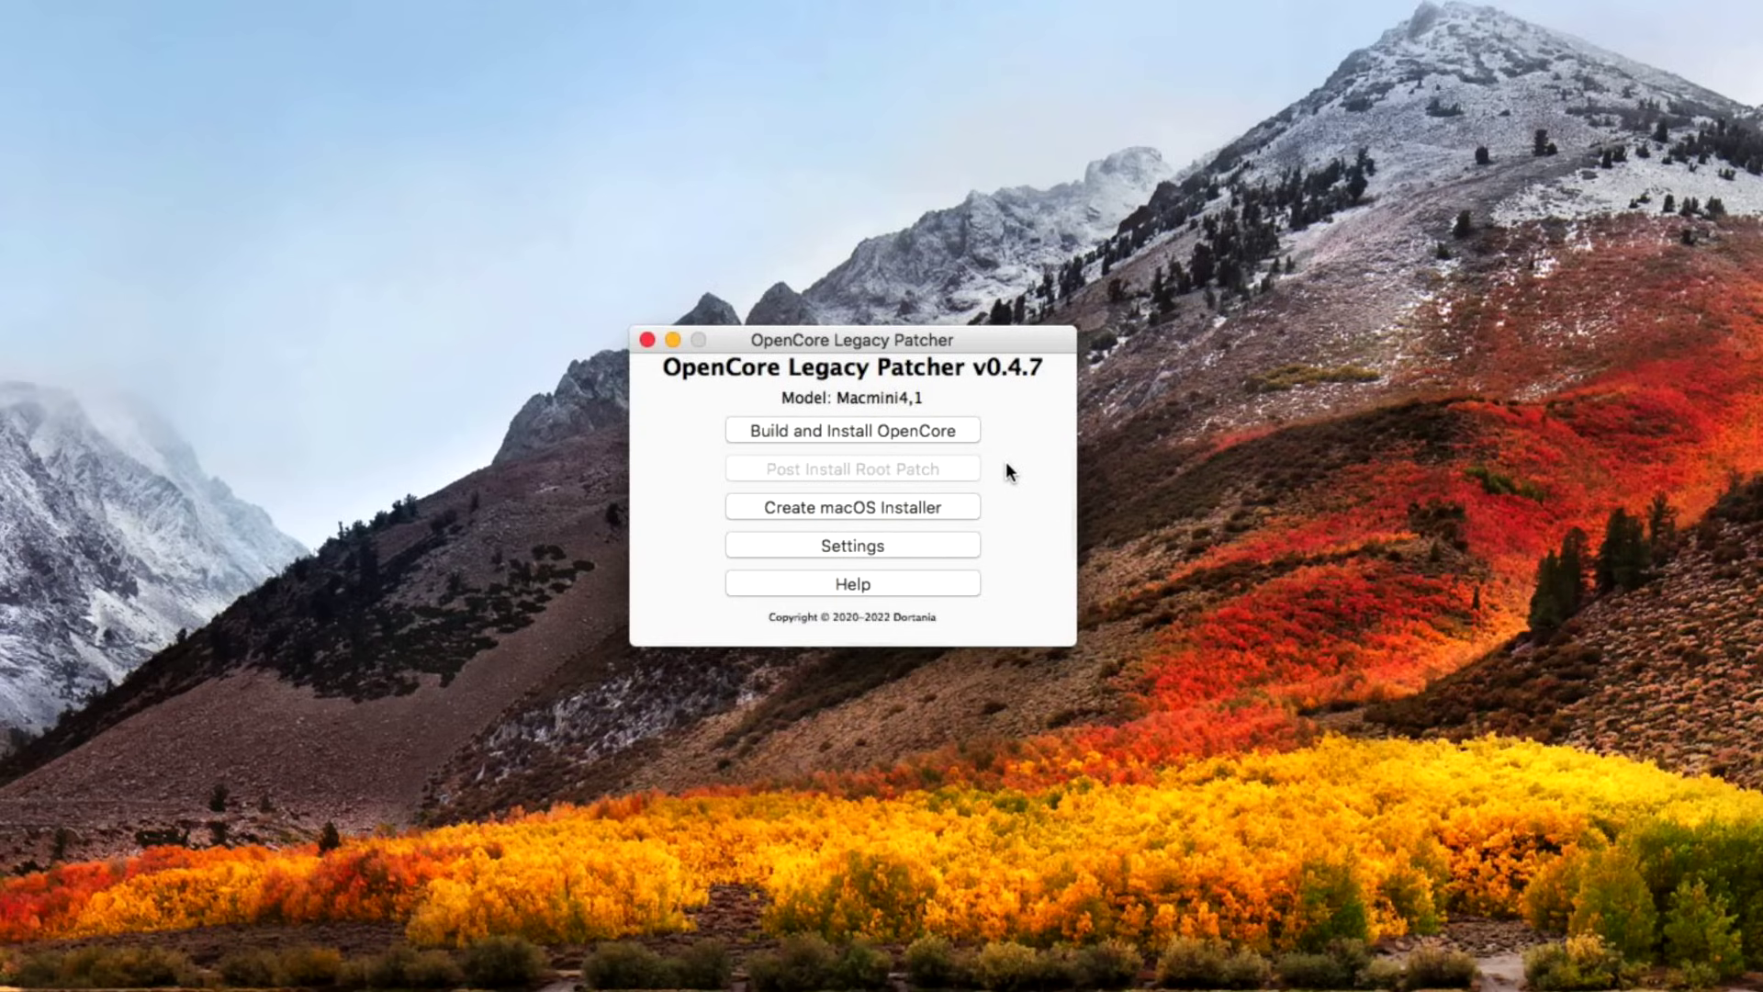
Choose Create macOS Installer, then Download macOS Installer to list Apple's available installers.
{"action": "left_click", "coordinate": [933, 505]}
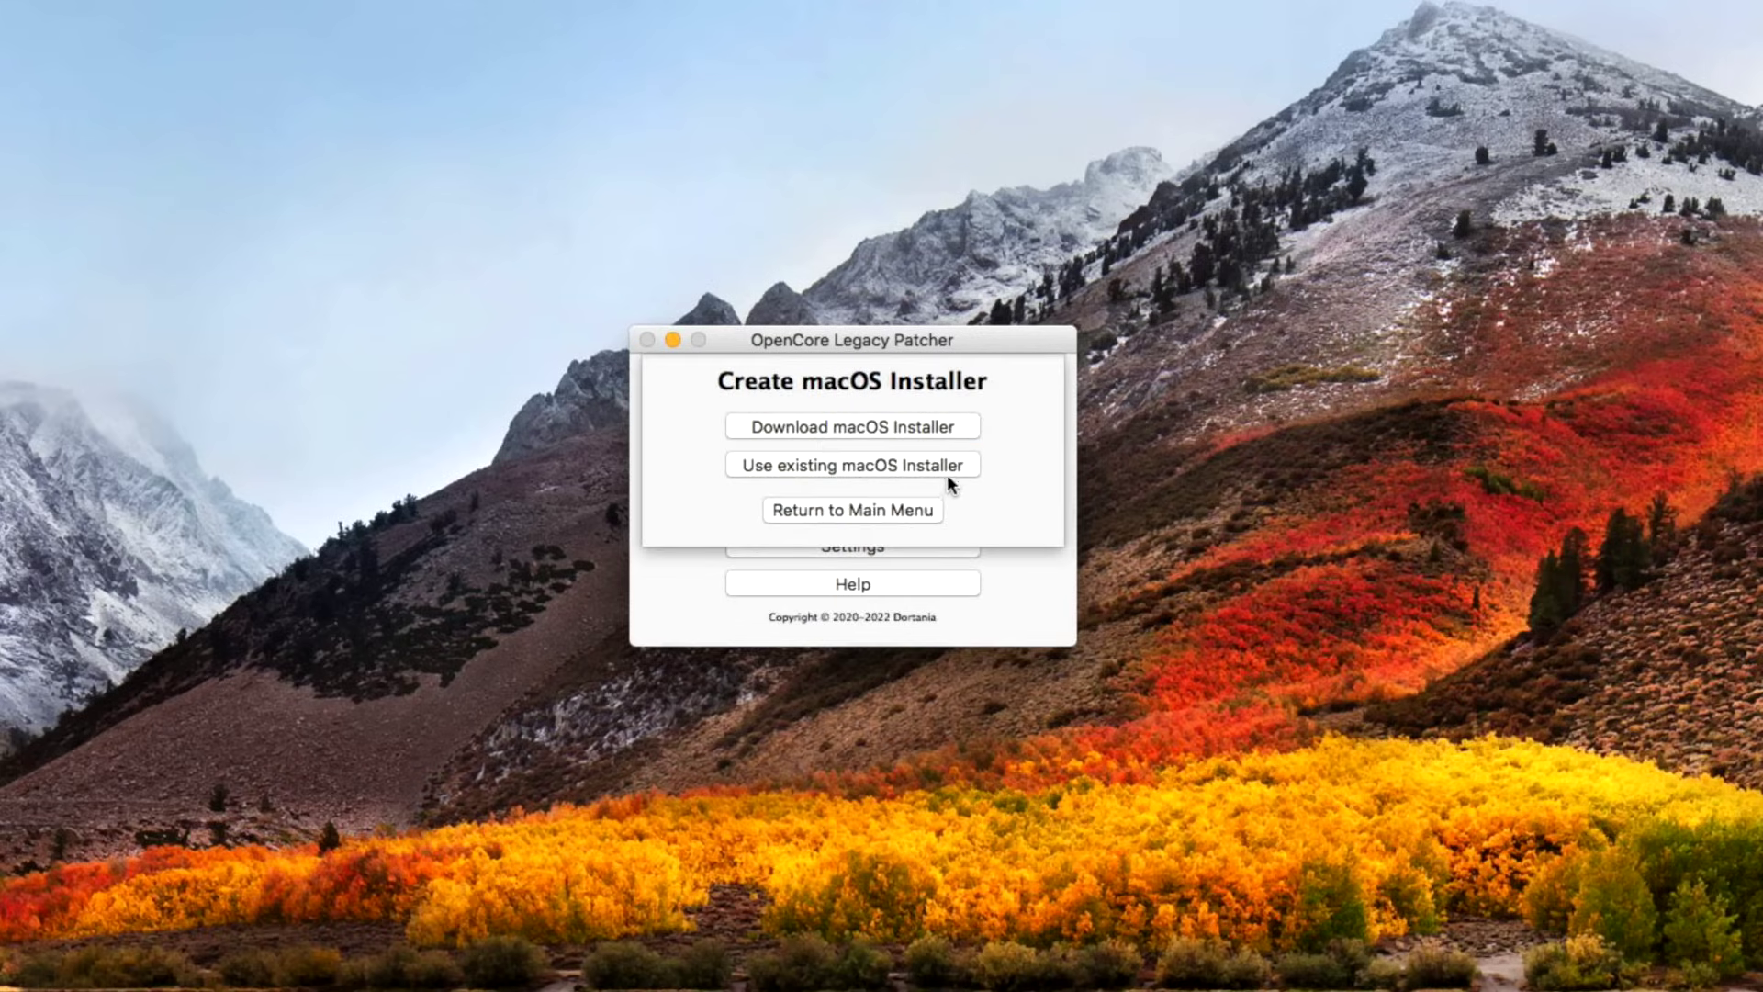
{"action": "left_click", "coordinate": [919, 426]}
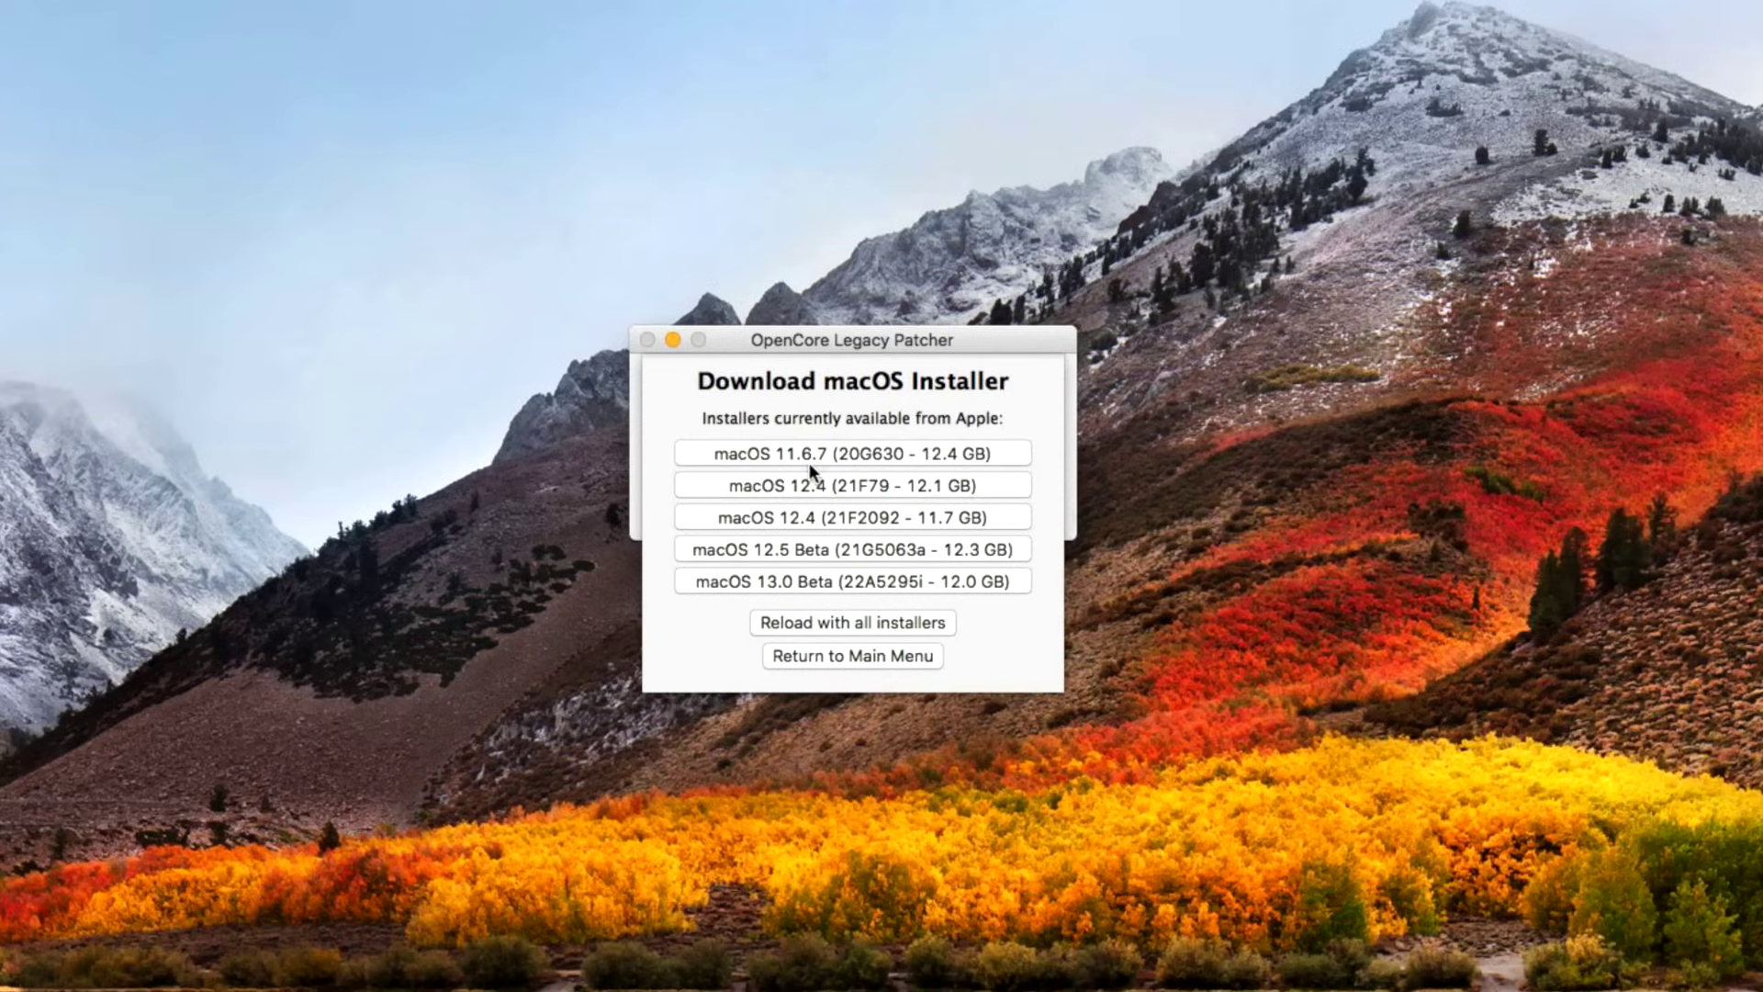
Download the macOS 11.6.7 (20G630, 12.4 GB) installer from the list.
{"action": "left_click", "coordinate": [845, 452]}
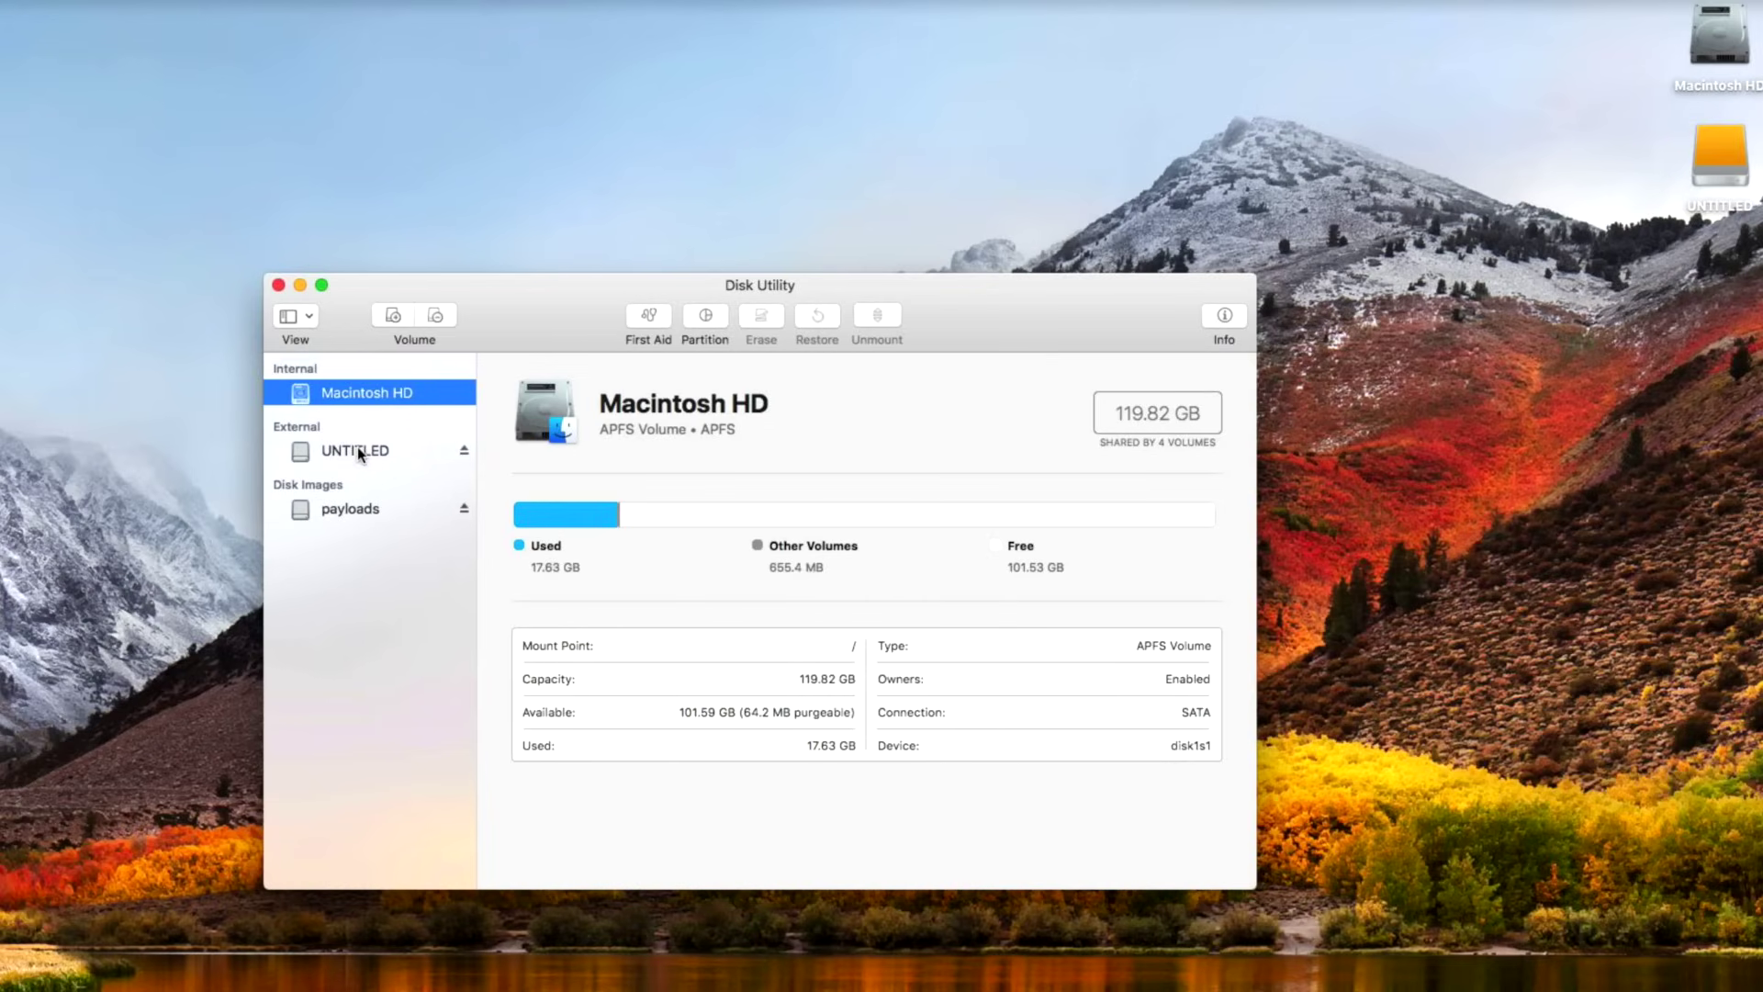
Show all devices in Disk Utility, select the external Hitachi 320.07 GB disk, and position the window.
{"action": "left_click", "coordinate": [293, 319]}
{"action": "left_click", "coordinate": [372, 399]}
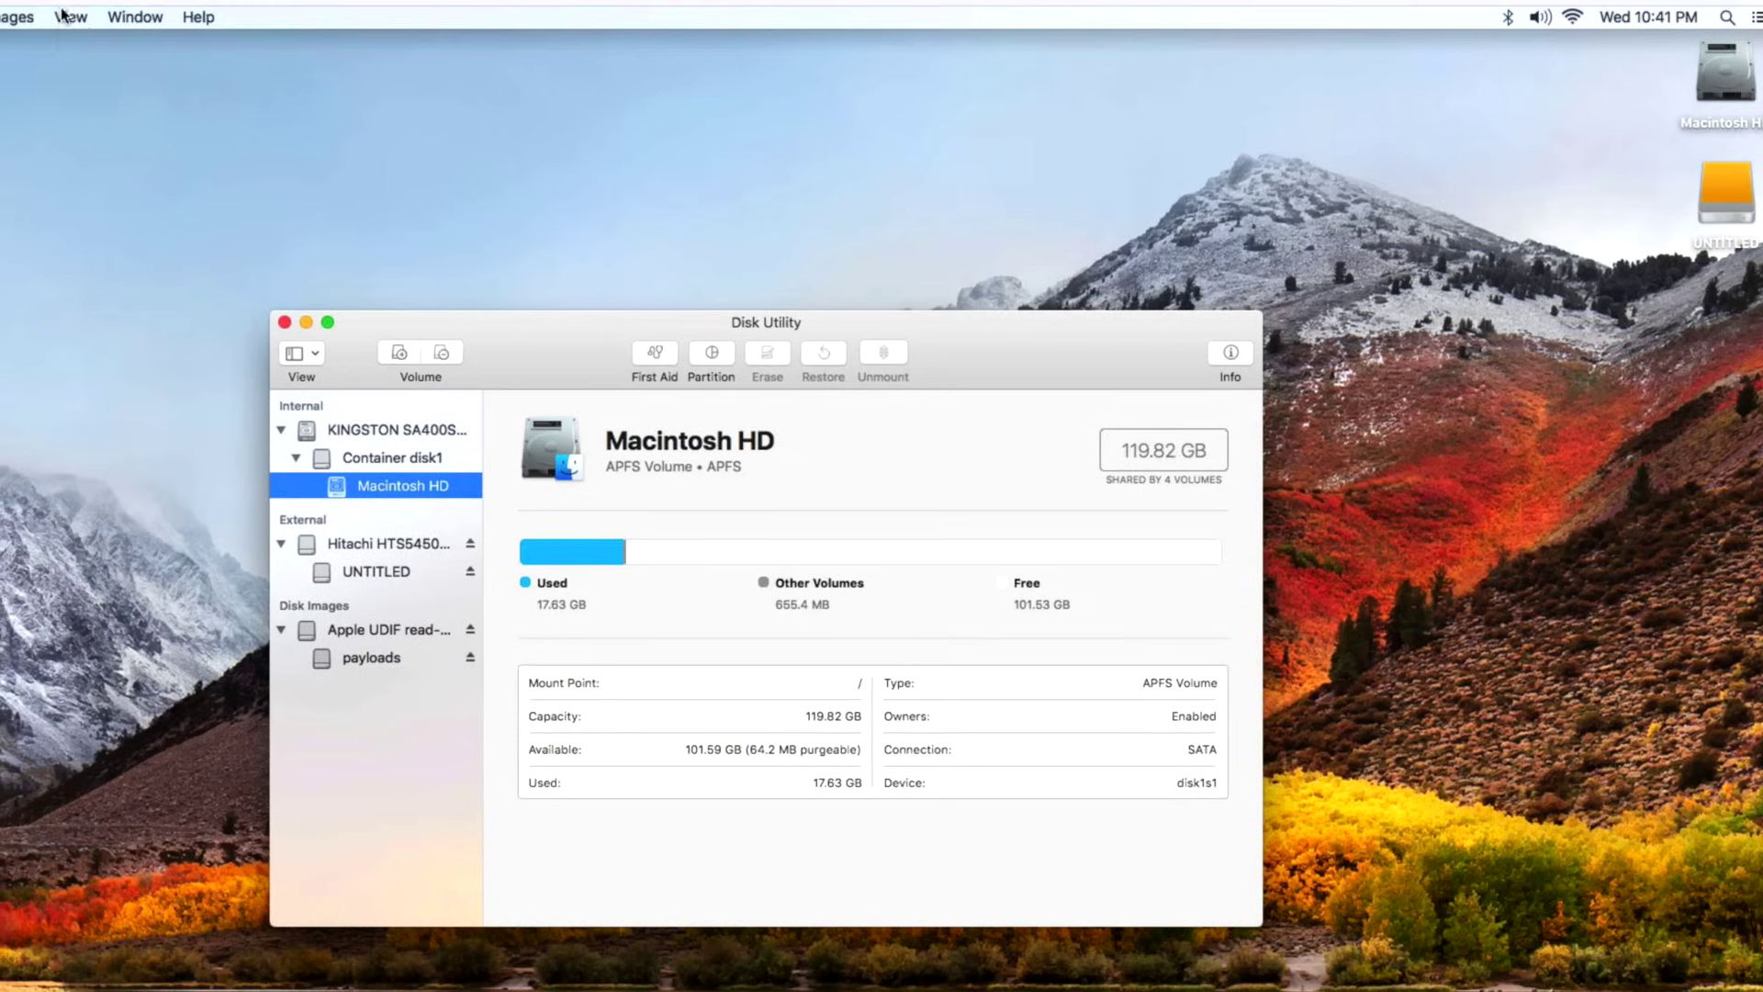
{"action": "left_click", "coordinate": [61, 13]}
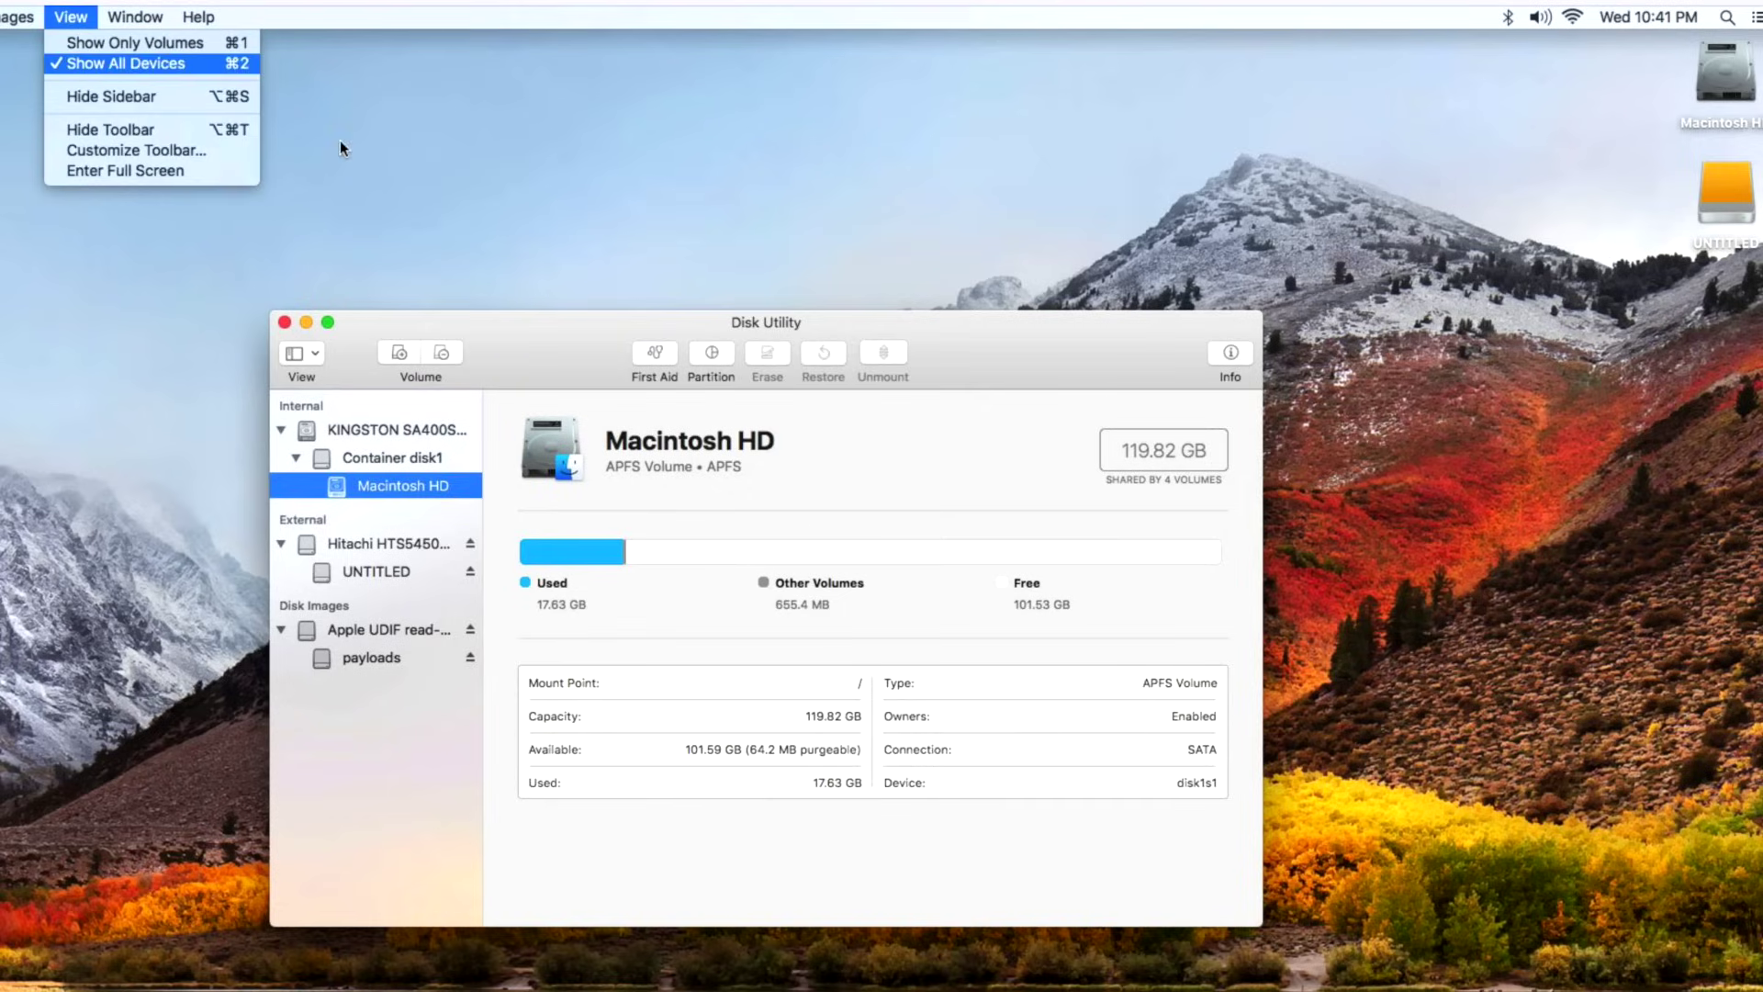
{"action": "left_click", "coordinate": [526, 335]}
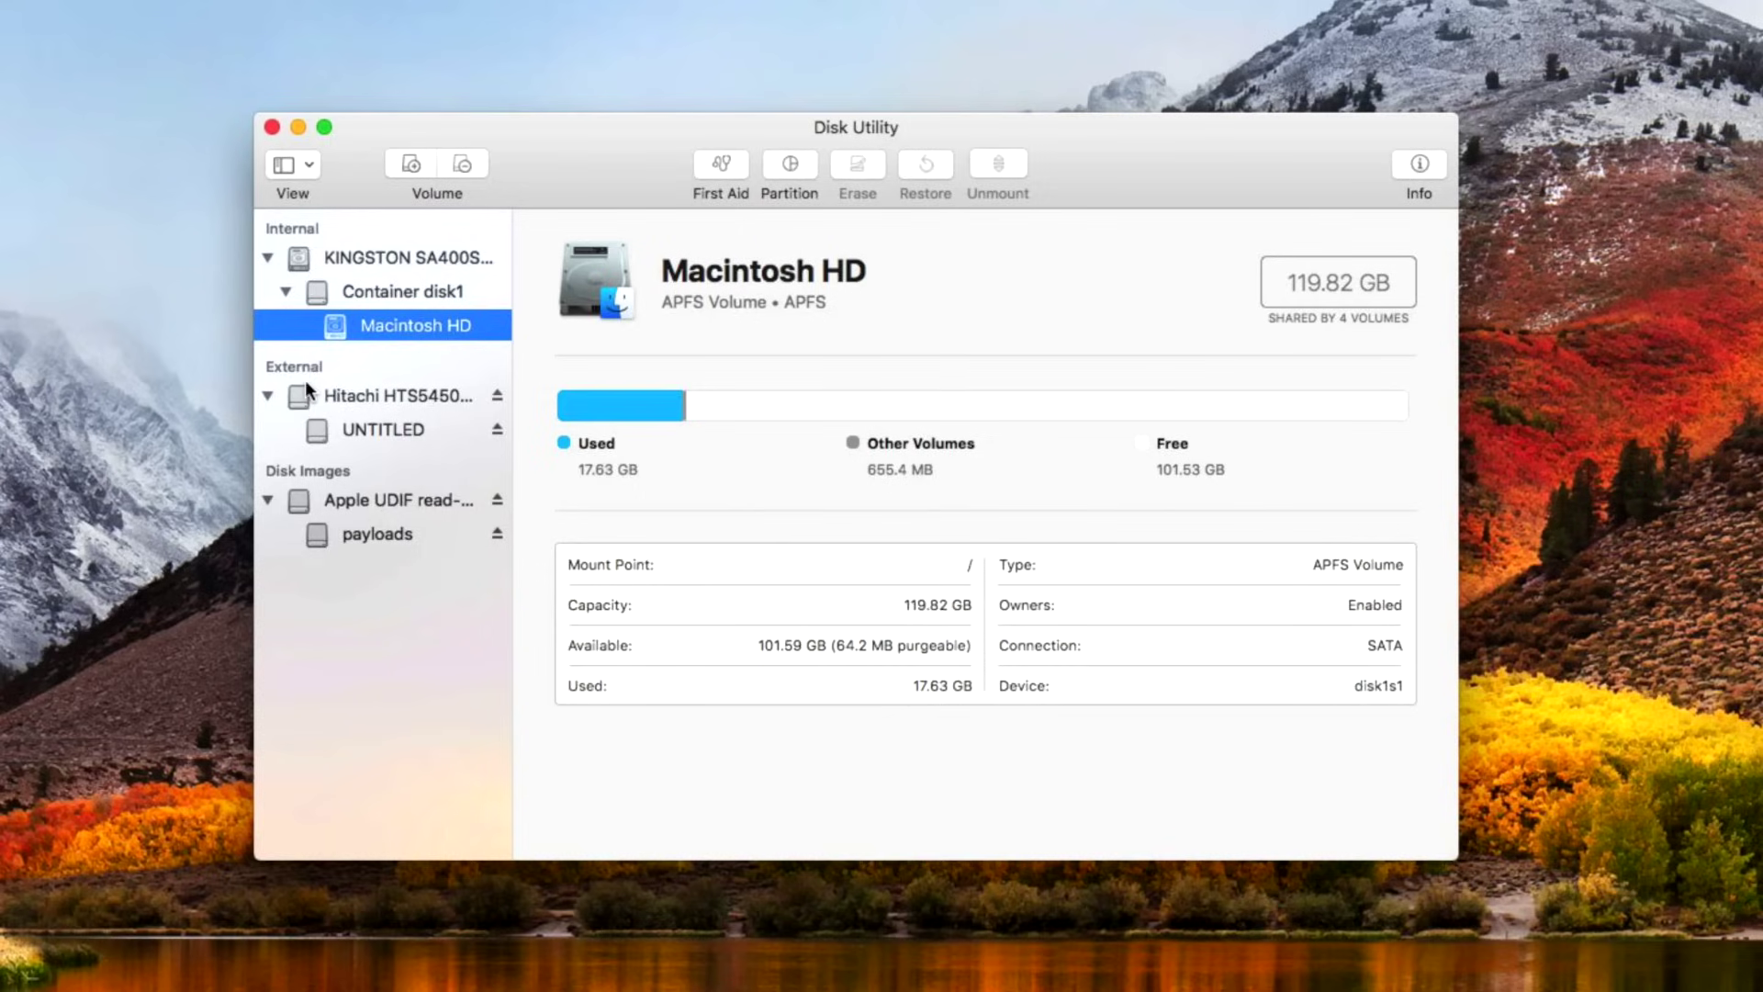
{"action": "left_click", "coordinate": [393, 544]}
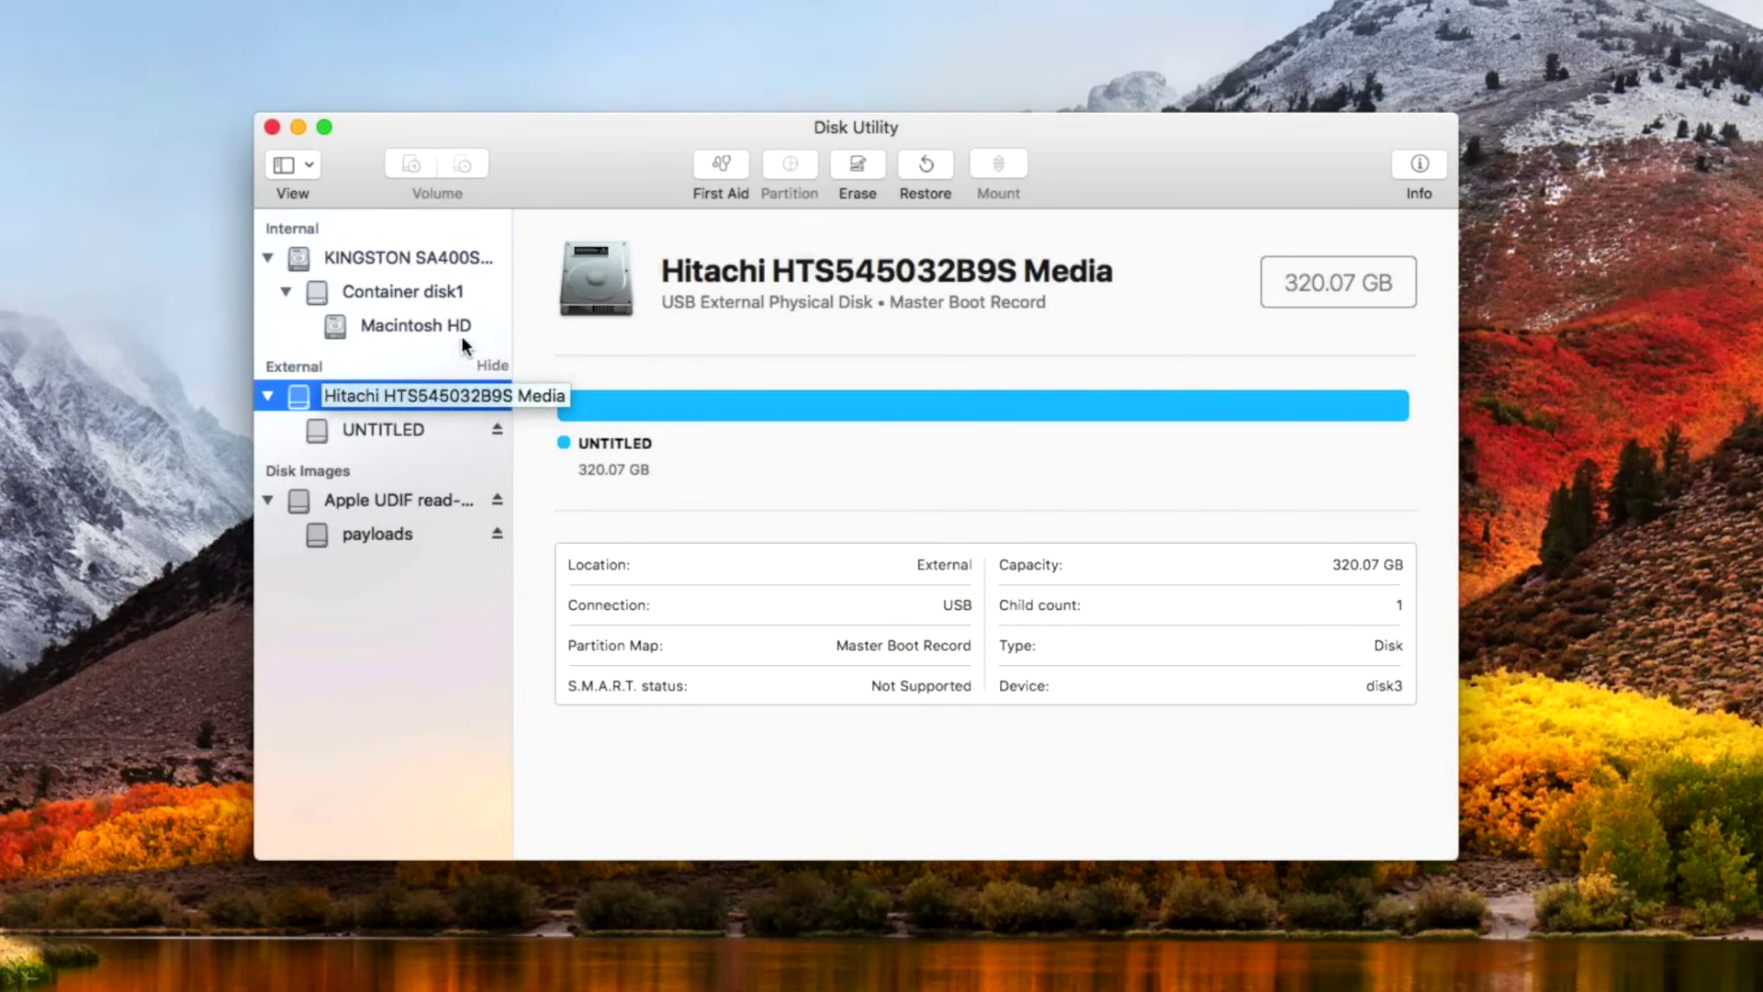
{"action": "left_click_drag", "start_coordinate": [645, 134], "coordinate": [657, 212]}
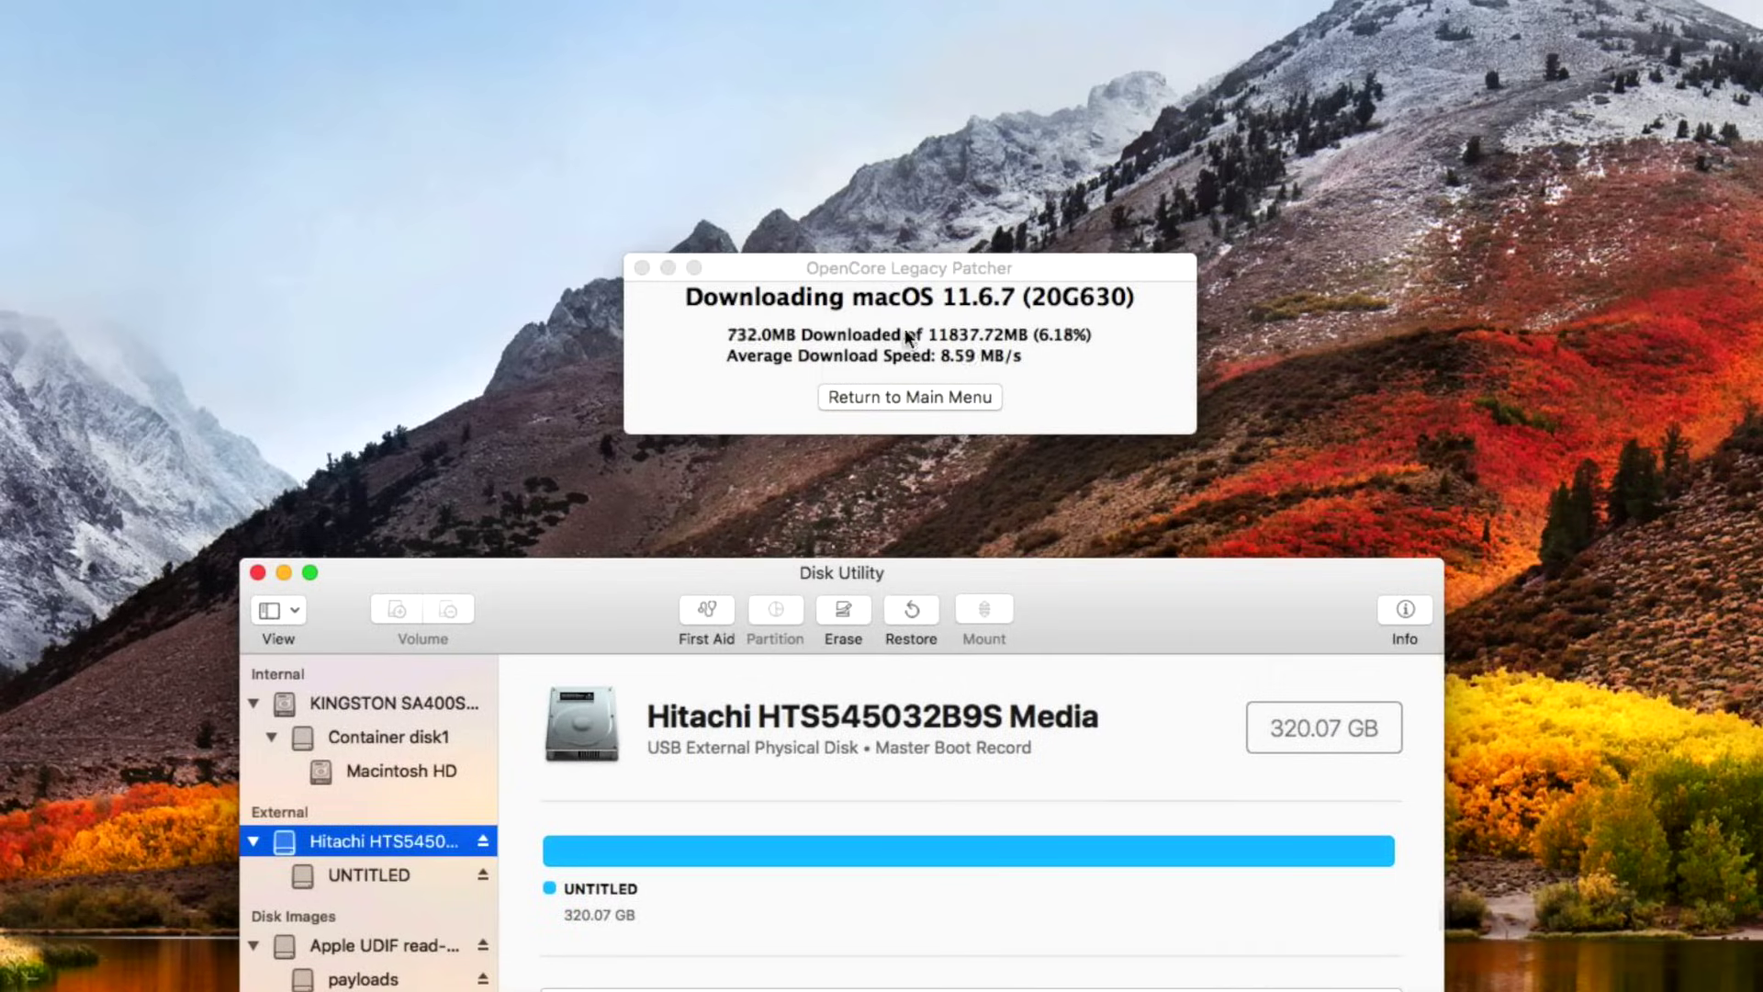
{"action": "left_click_drag", "start_coordinate": [1091, 589], "coordinate": [1100, 257]}
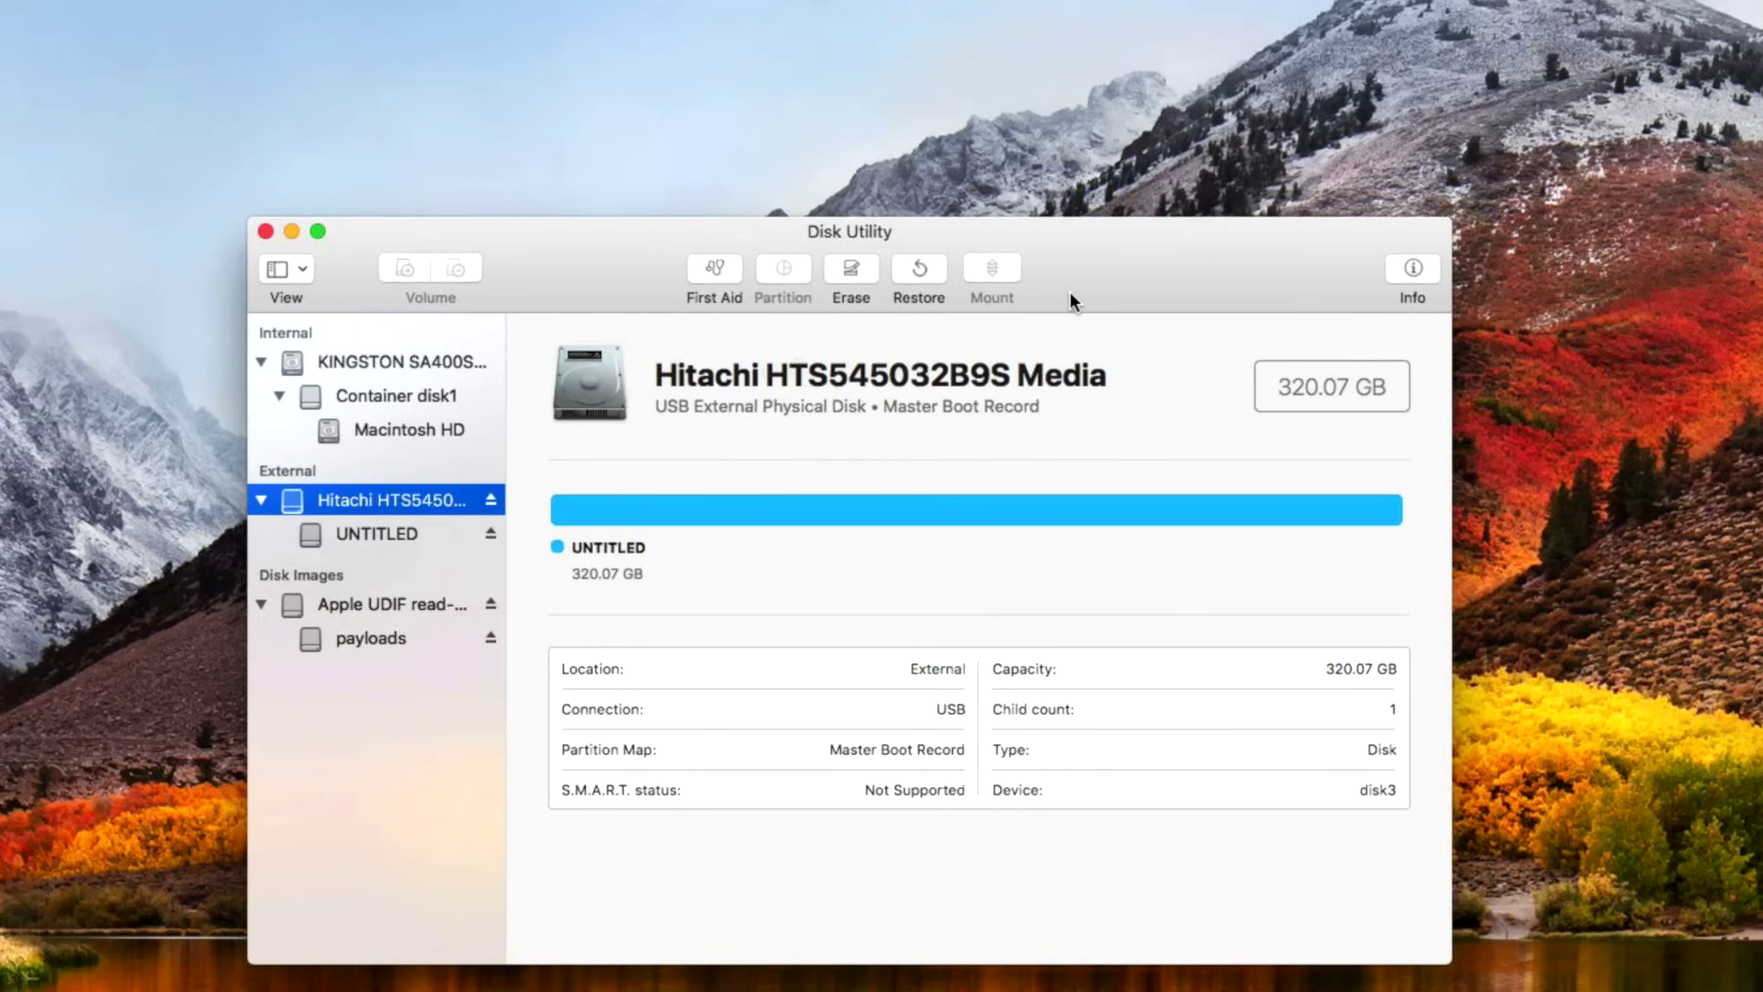
Erase the Hitachi disk as Mac OS Extended (Journaled) with GUID Partition Map, declining Time Machine.
{"action": "left_click", "coordinate": [851, 276]}
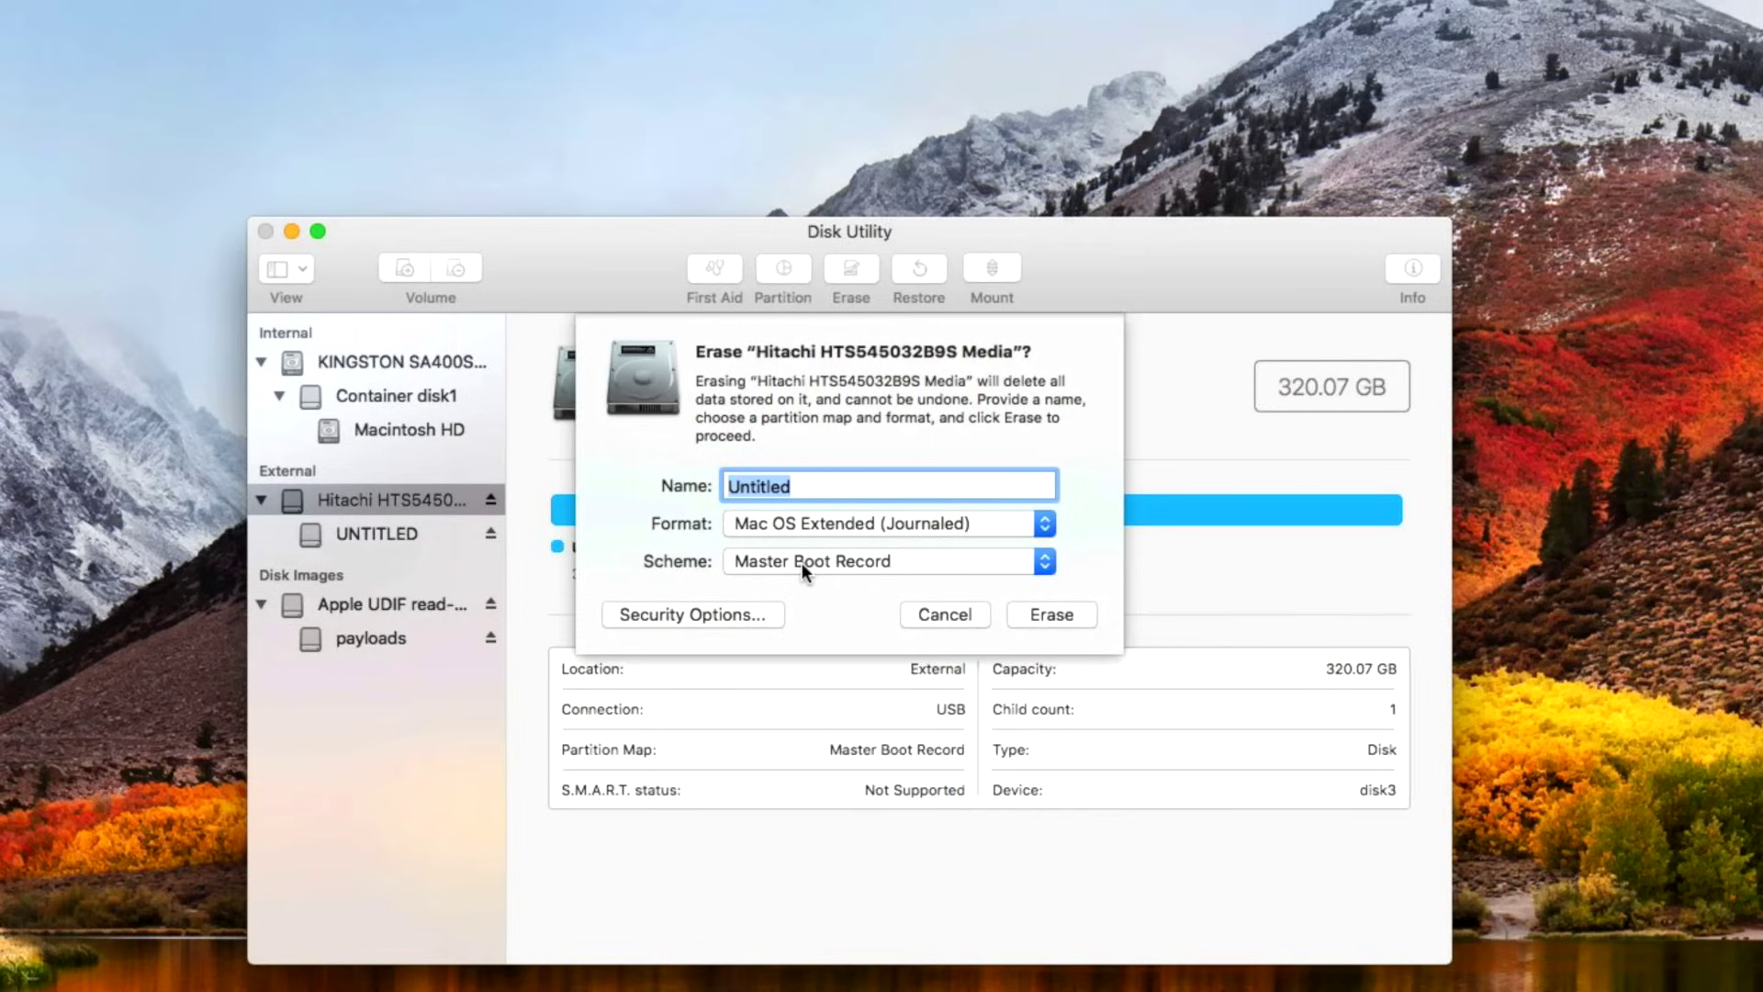
{"action": "left_click", "coordinate": [822, 568]}
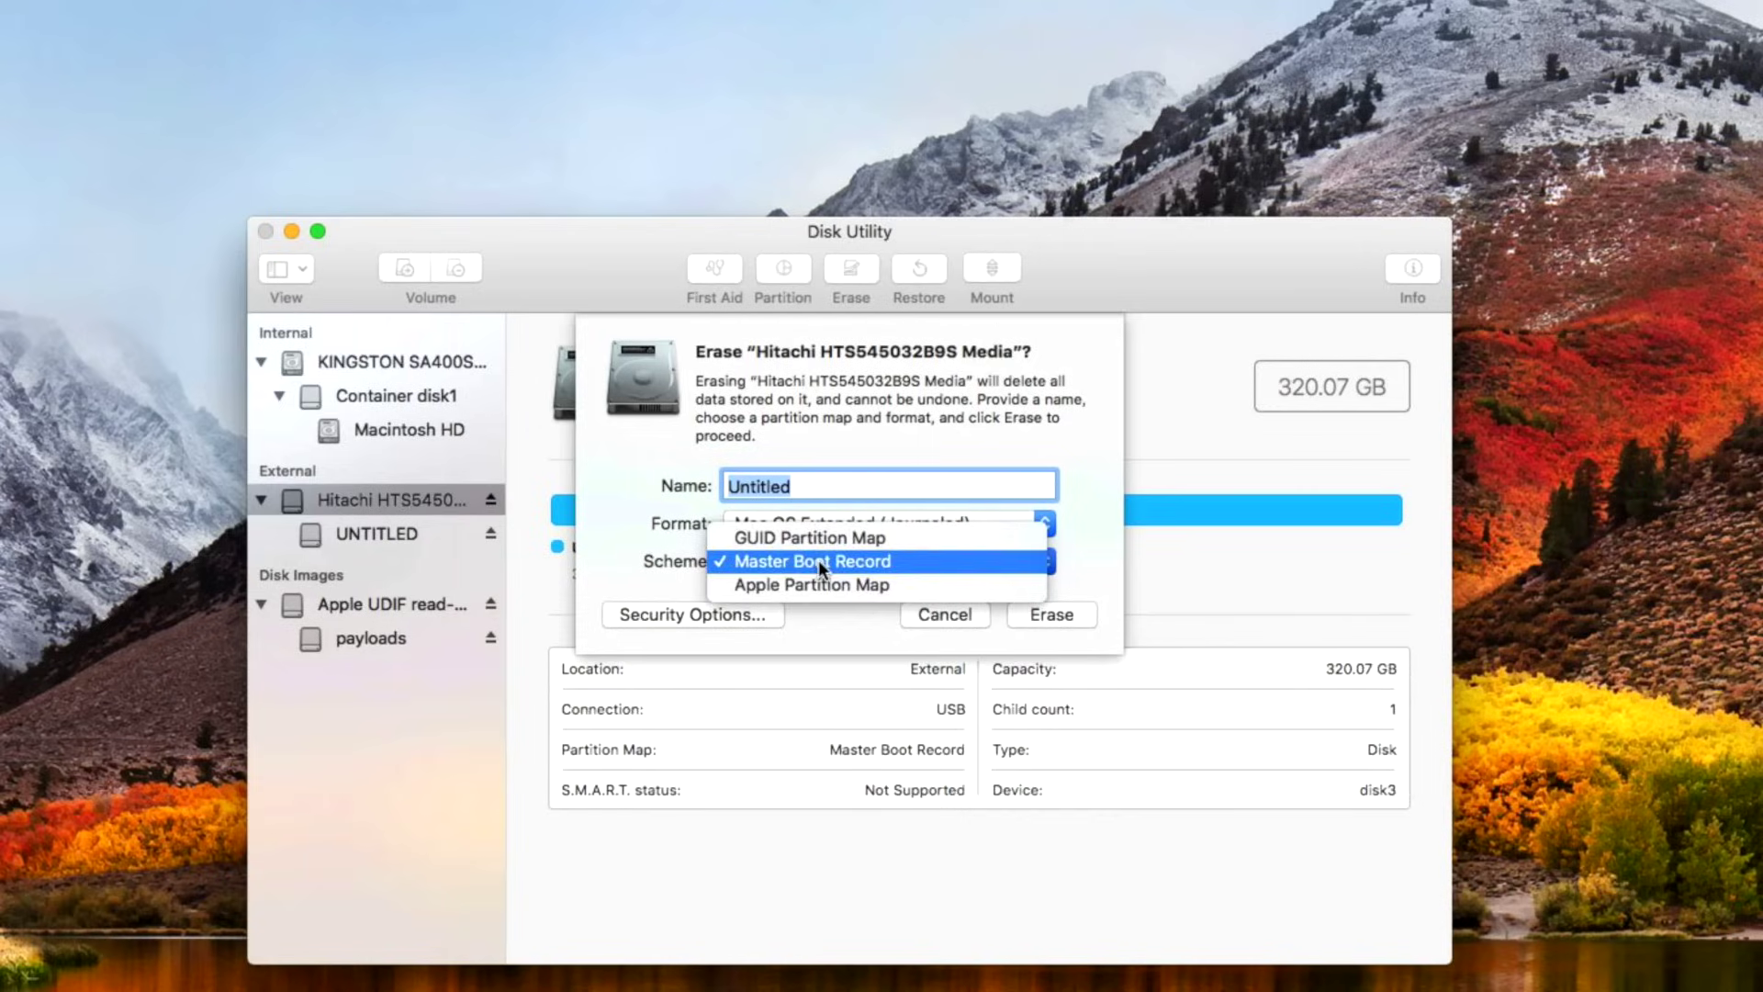
{"action": "left_click", "coordinate": [822, 548]}
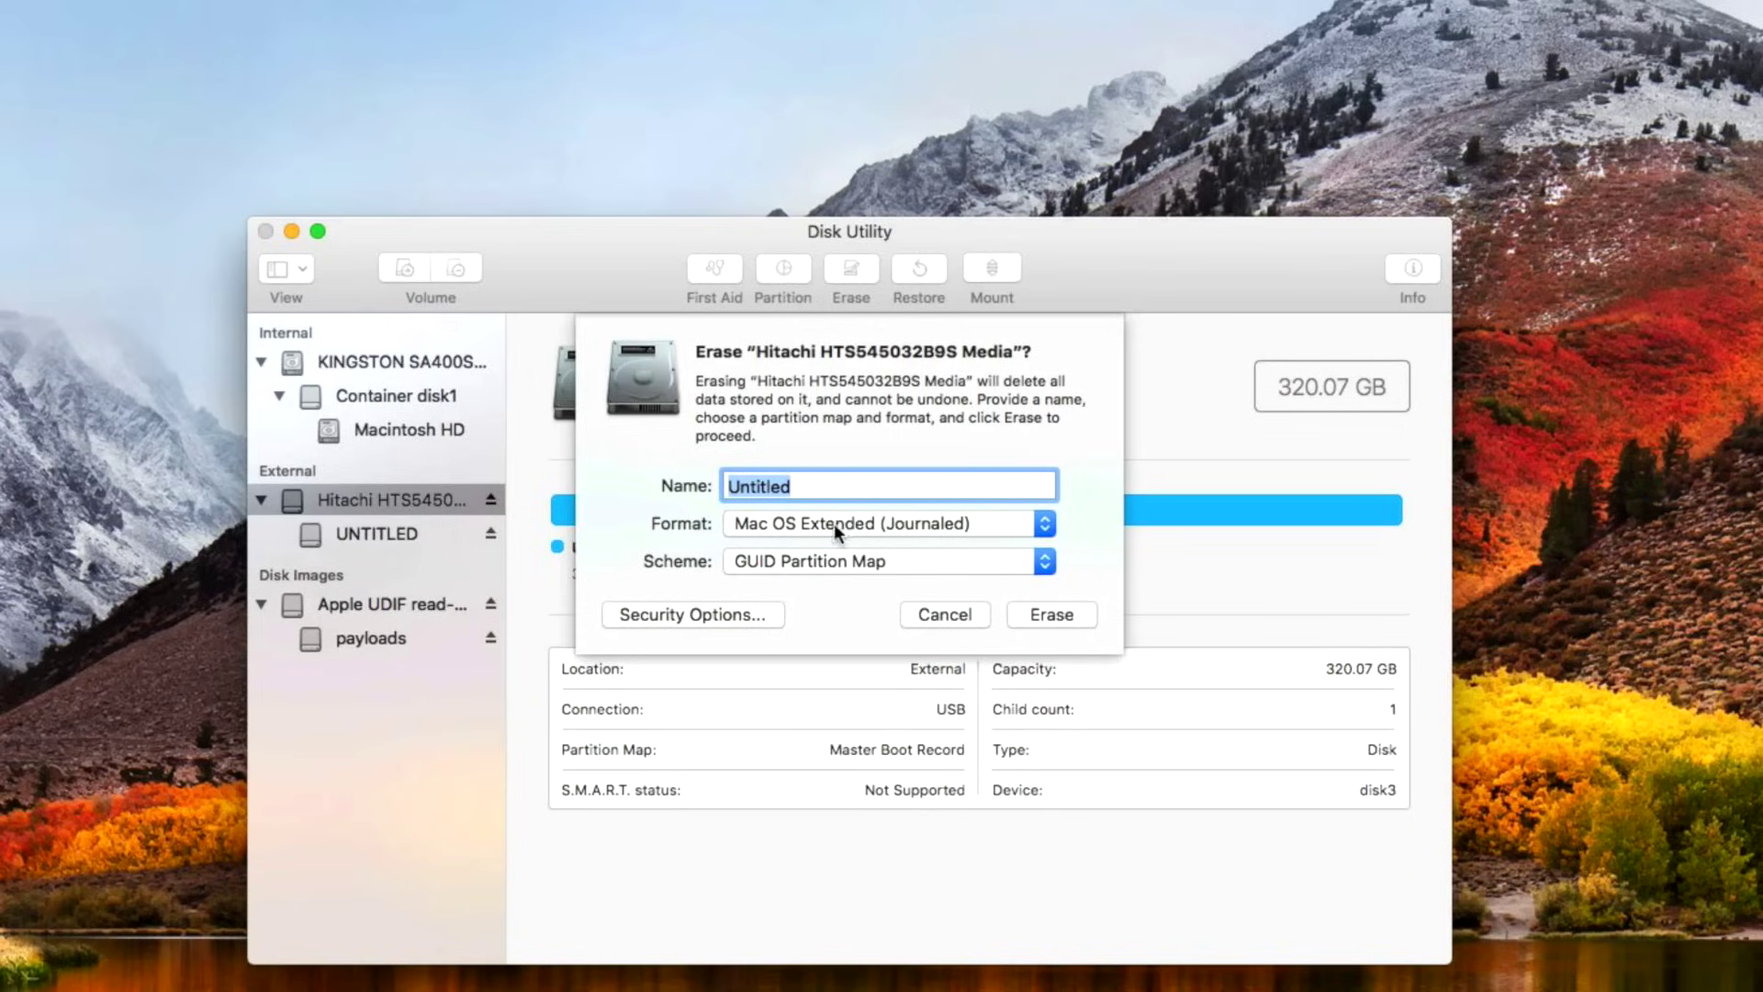
{"action": "left_click", "coordinate": [1053, 615]}
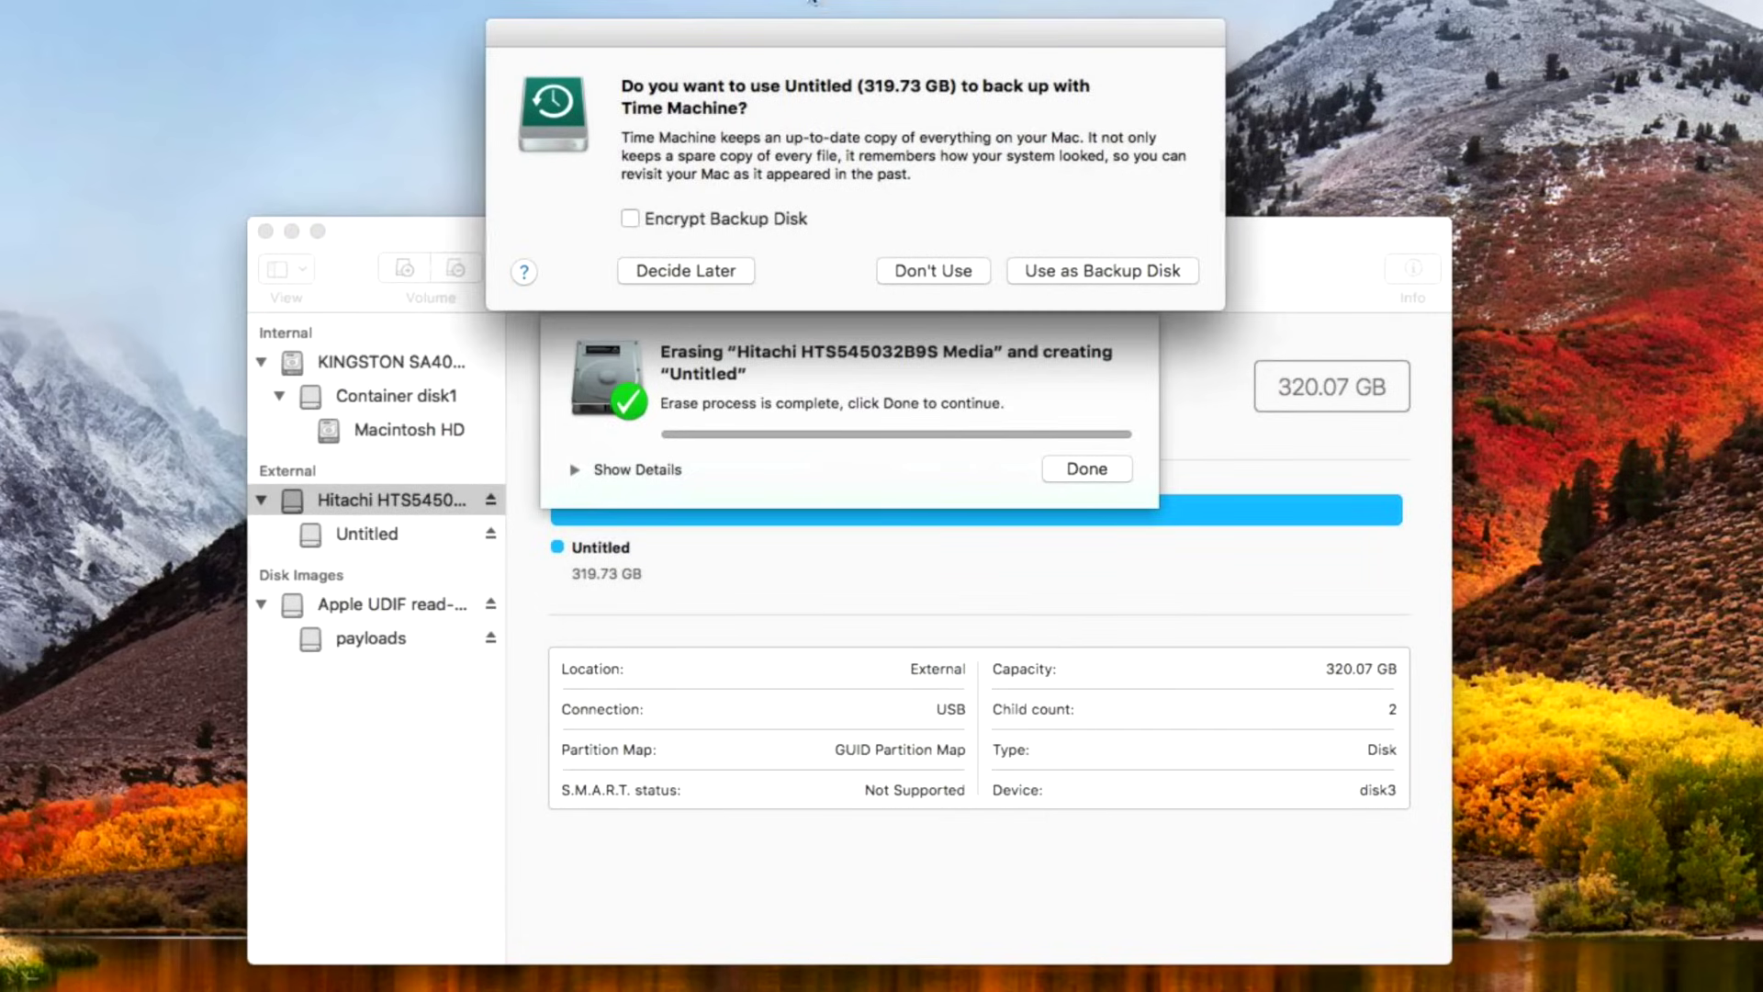
{"action": "left_click", "coordinate": [921, 270]}
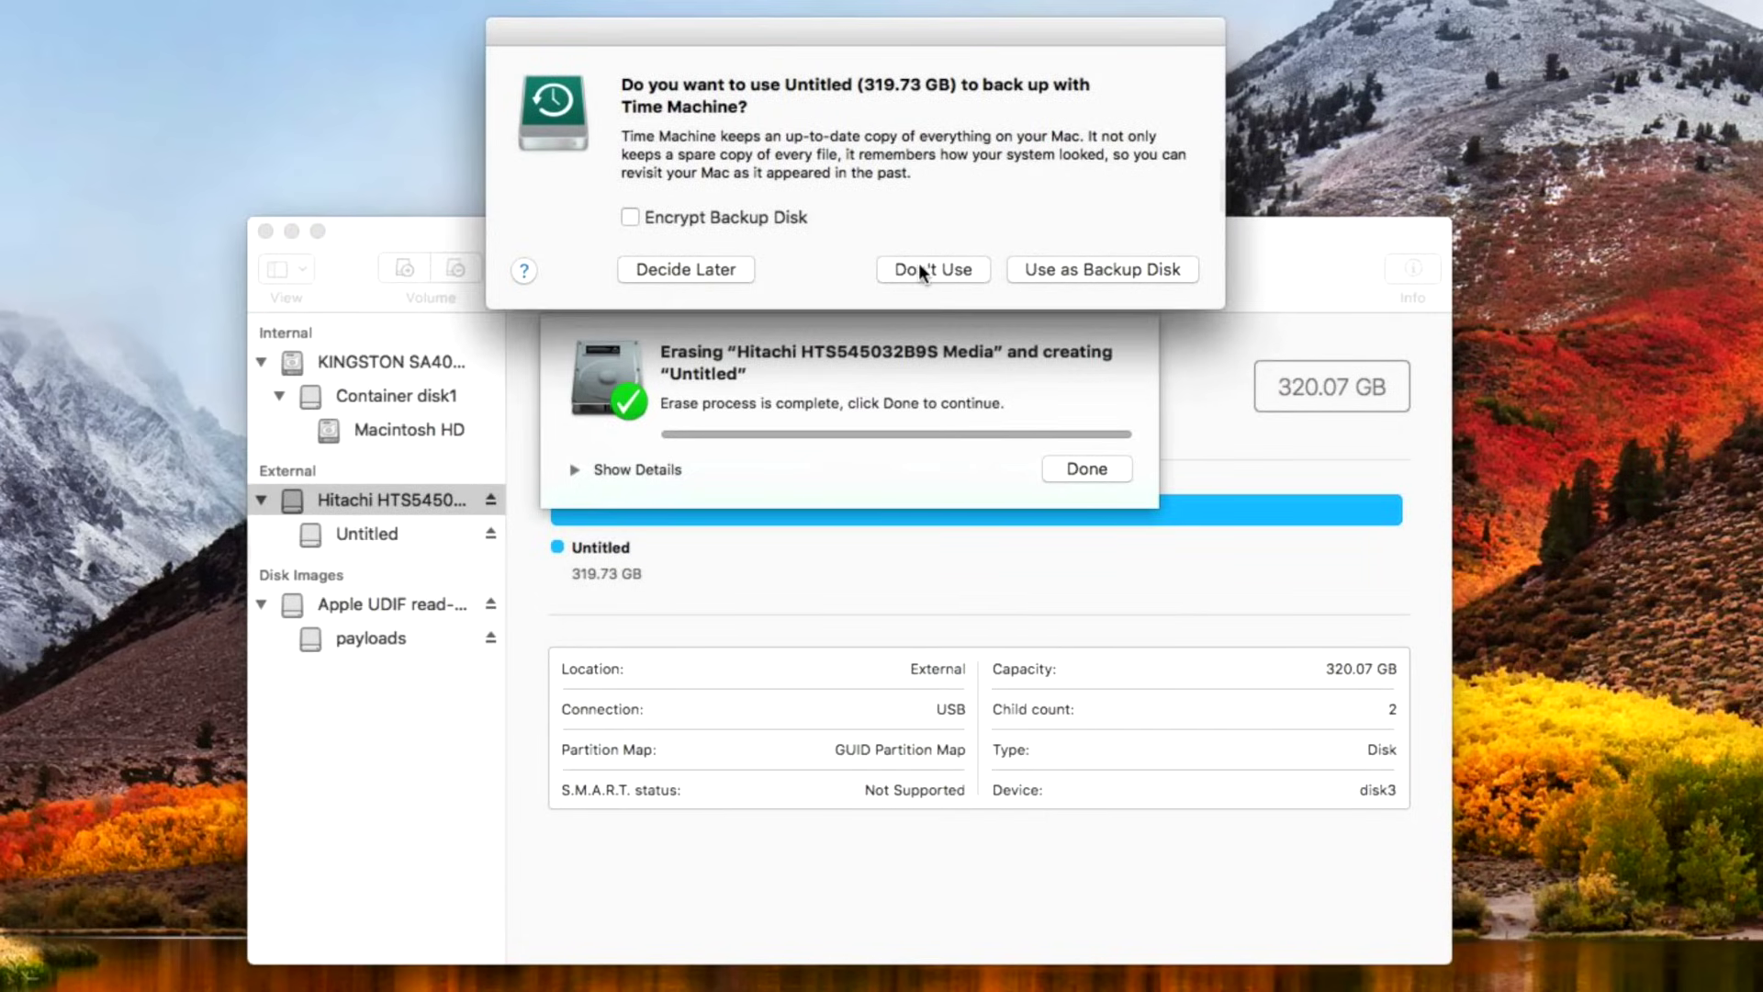
{"action": "left_click", "coordinate": [1068, 469]}
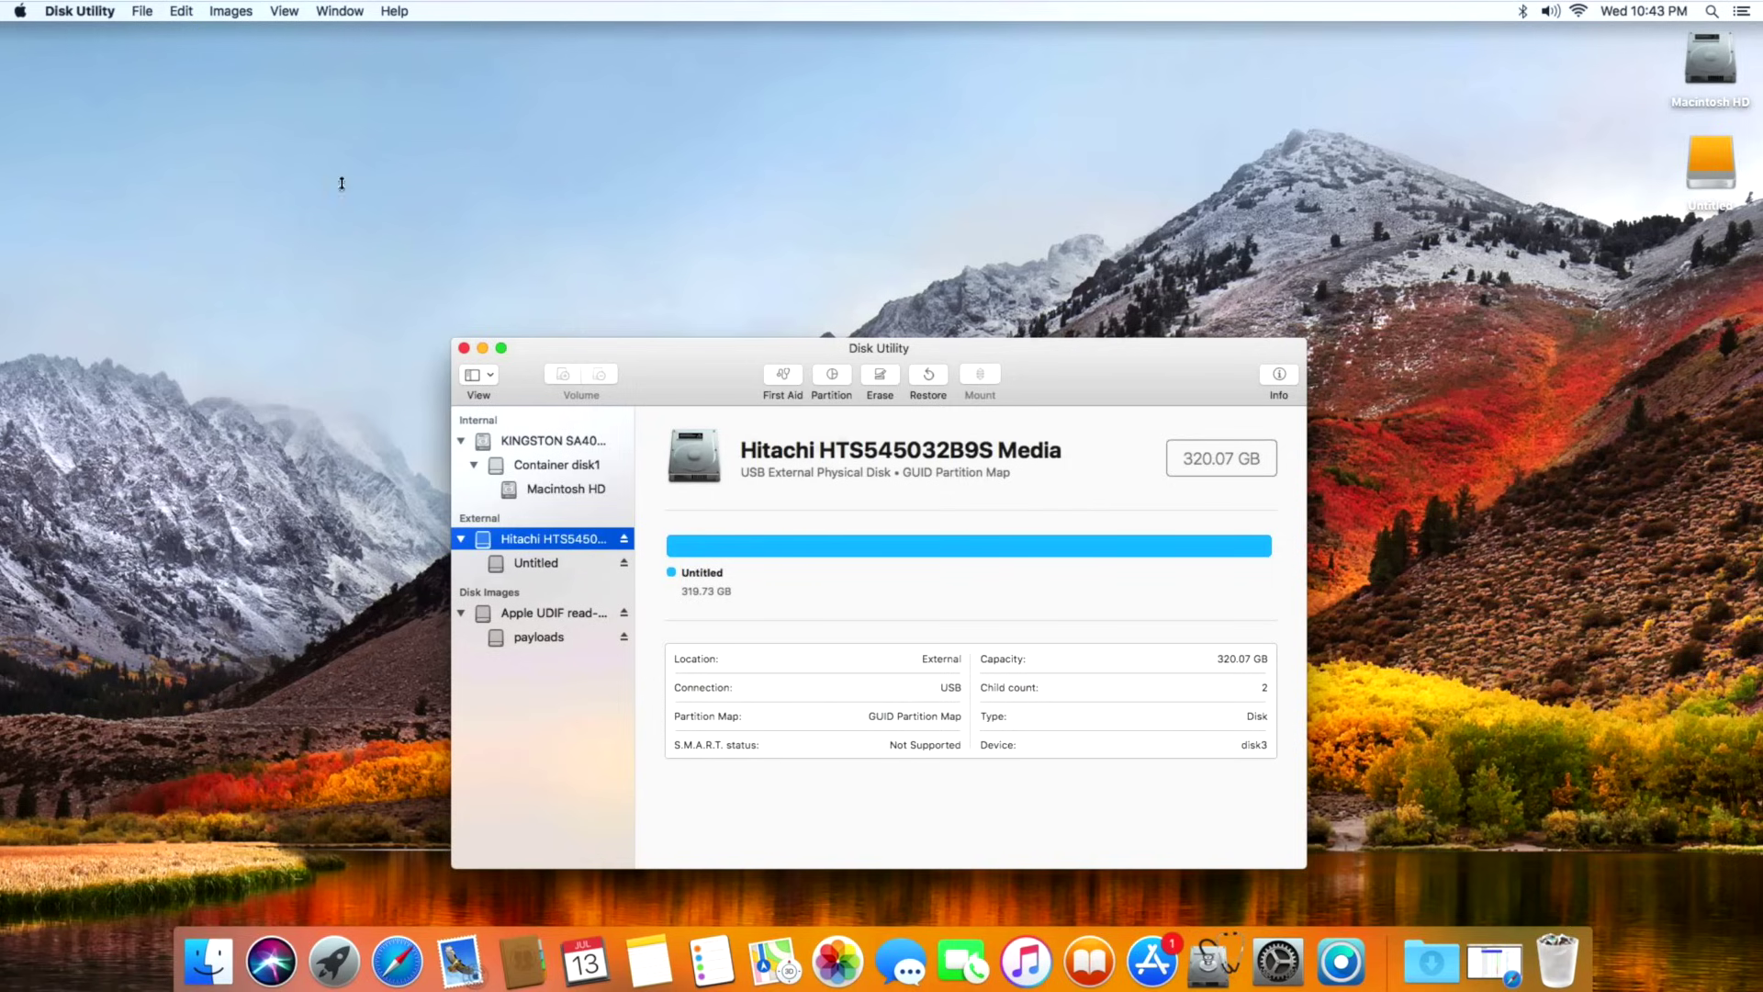
Quit Disk Utility and return to the patcher's Format USB screen listing disk4 (320.1 GB).
{"action": "left_click", "coordinate": [93, 12]}
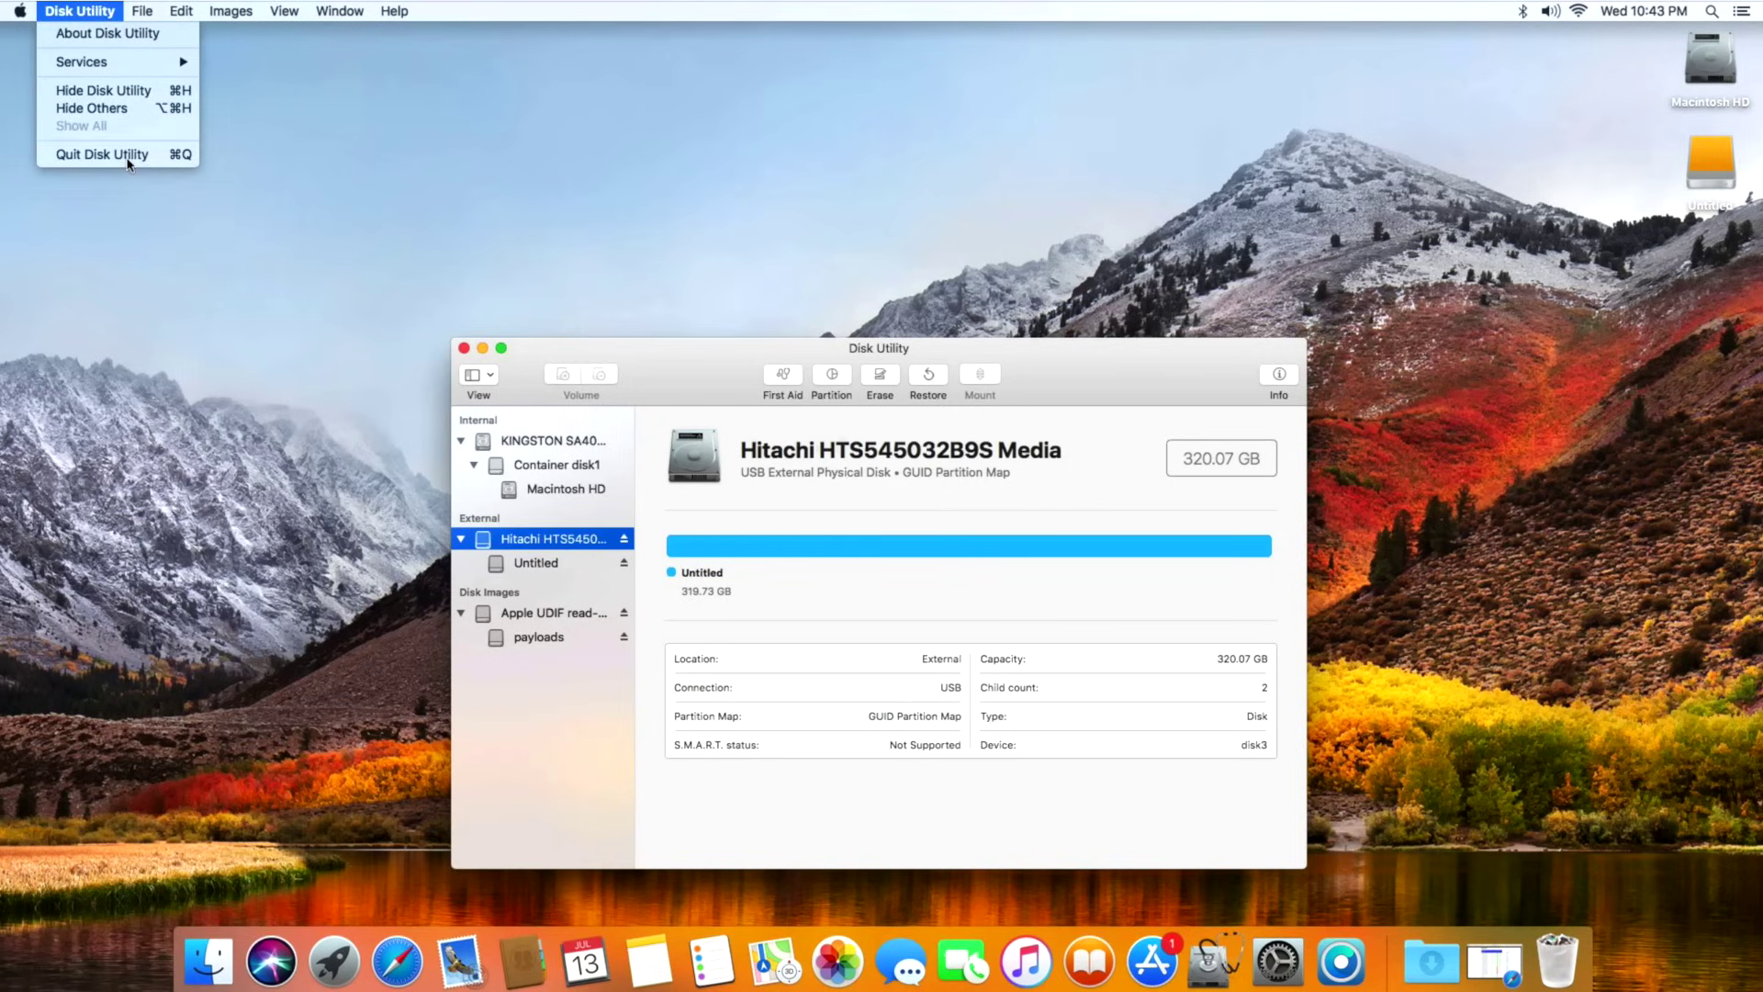
{"action": "left_click", "coordinate": [128, 154]}
{"action": "left_click", "coordinate": [1583, 198]}
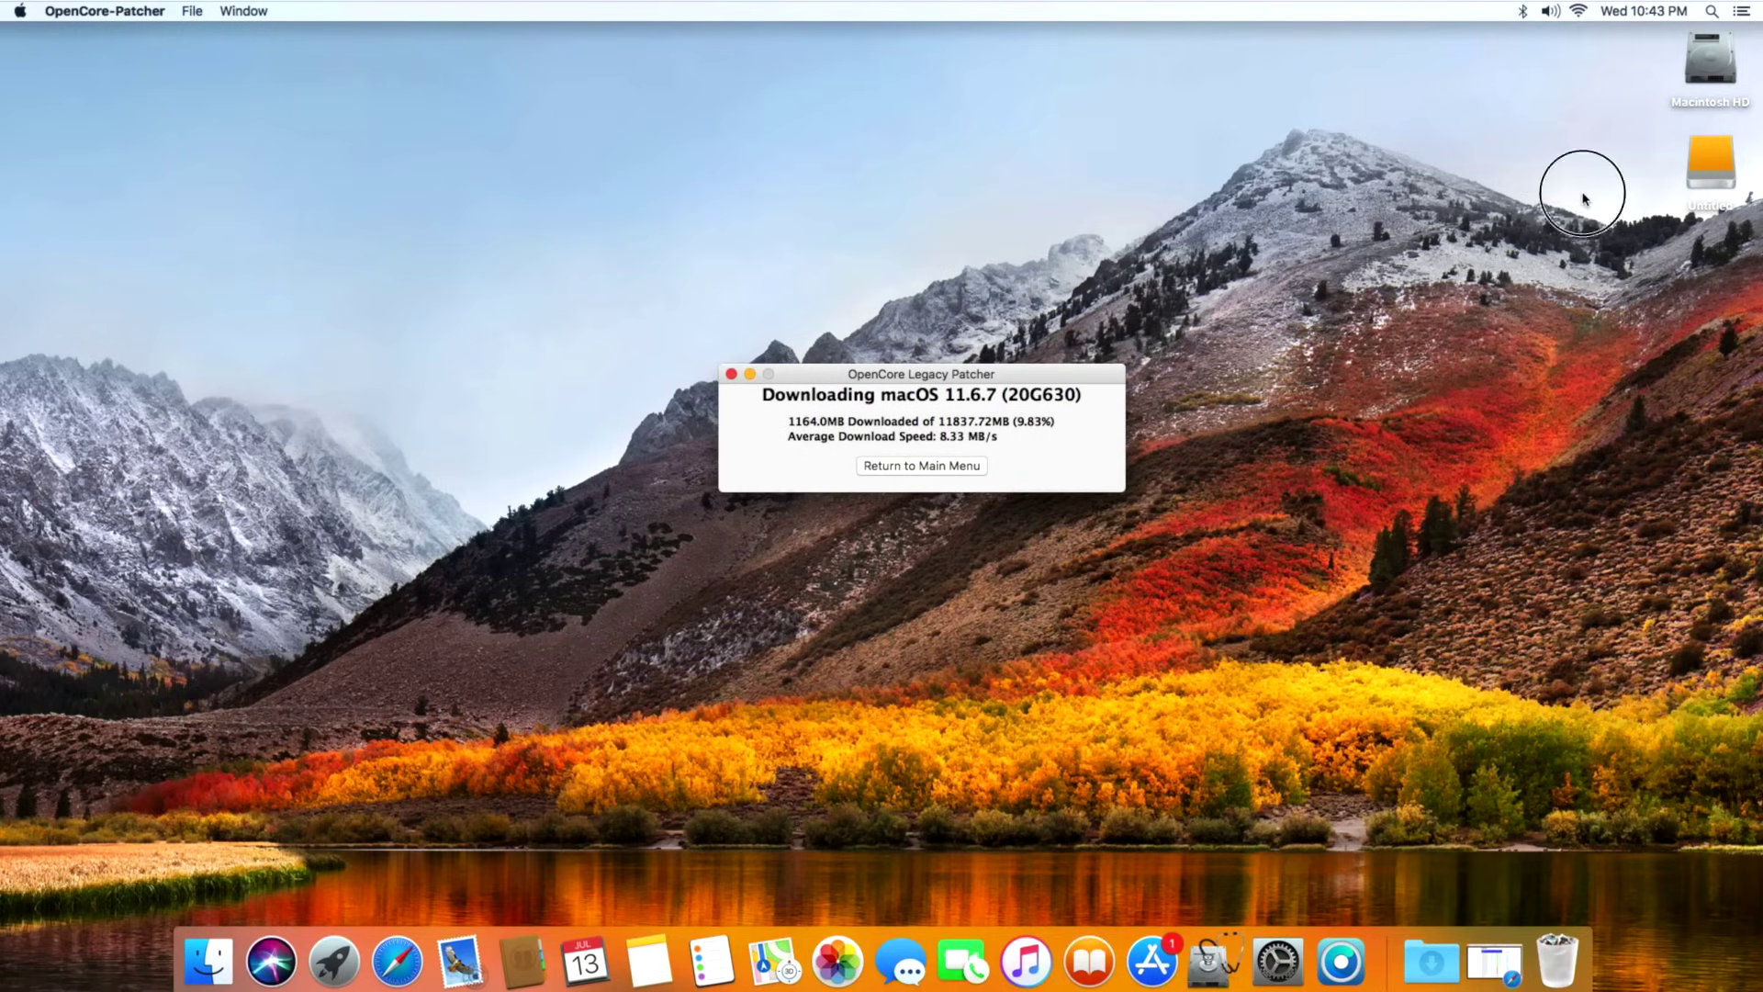
{"action": "left_click", "coordinate": [1087, 420]}
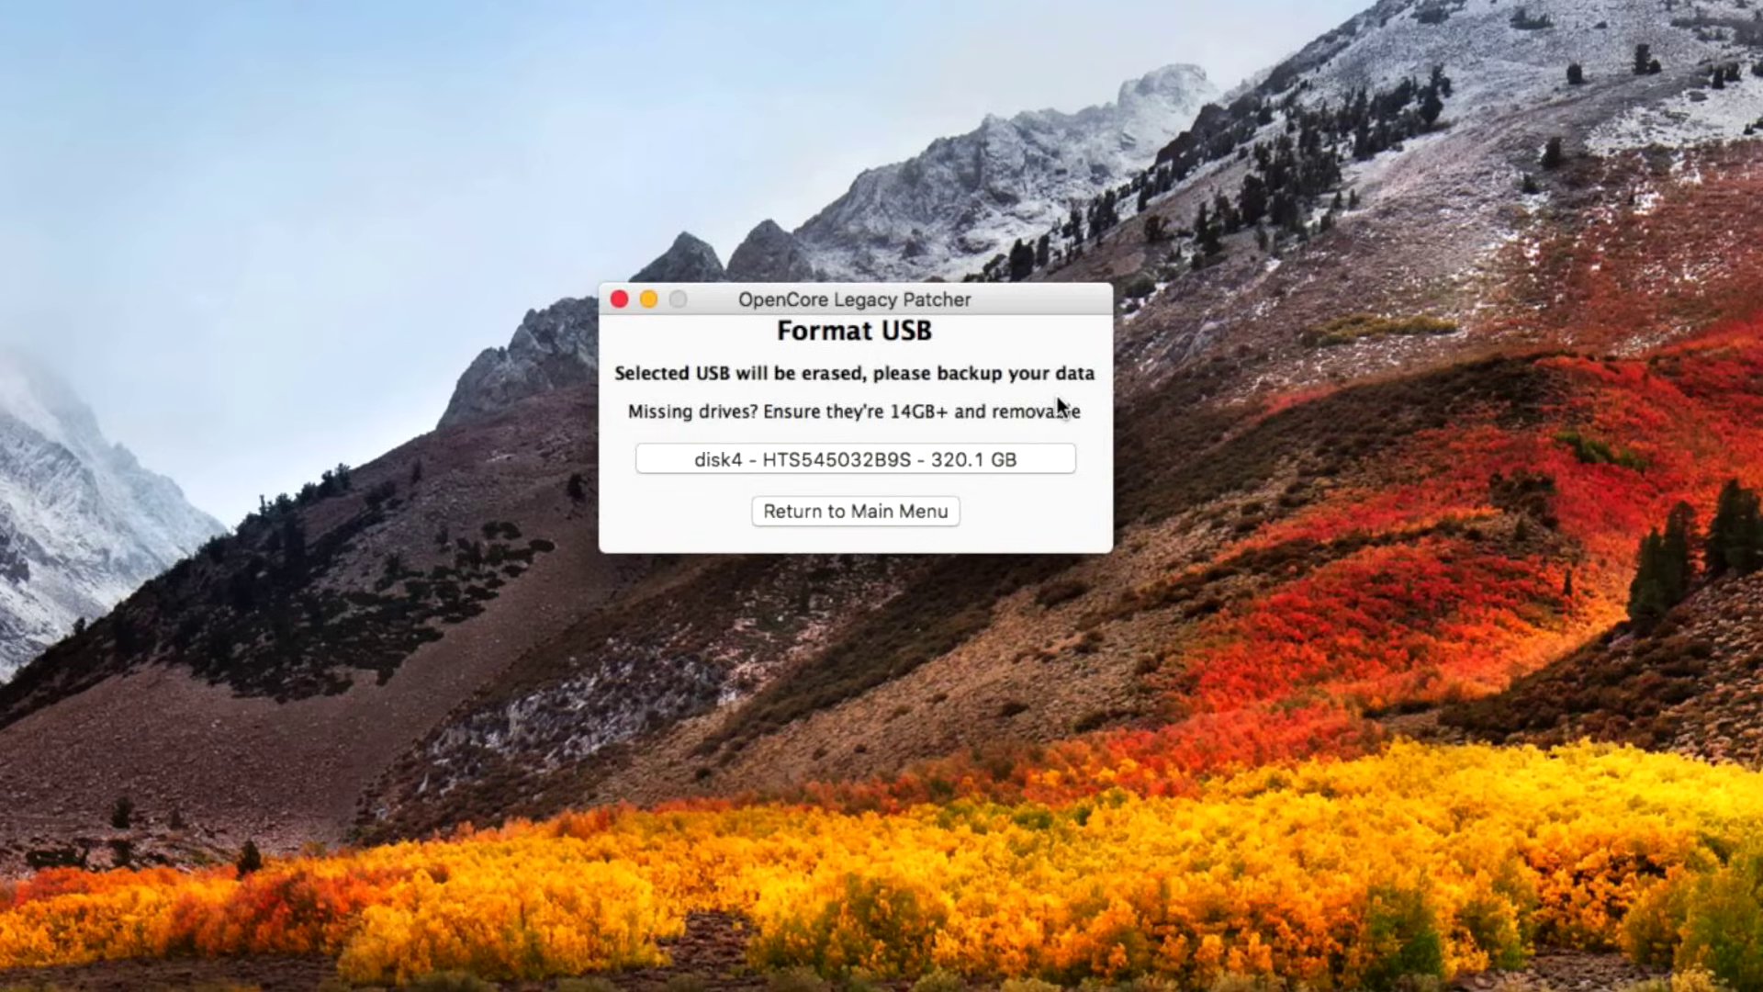
Write the Big Sur installer to the disk4 Hitachi drive, authorising with the admin password and declining Time Machine.
{"action": "left_click", "coordinate": [808, 461]}
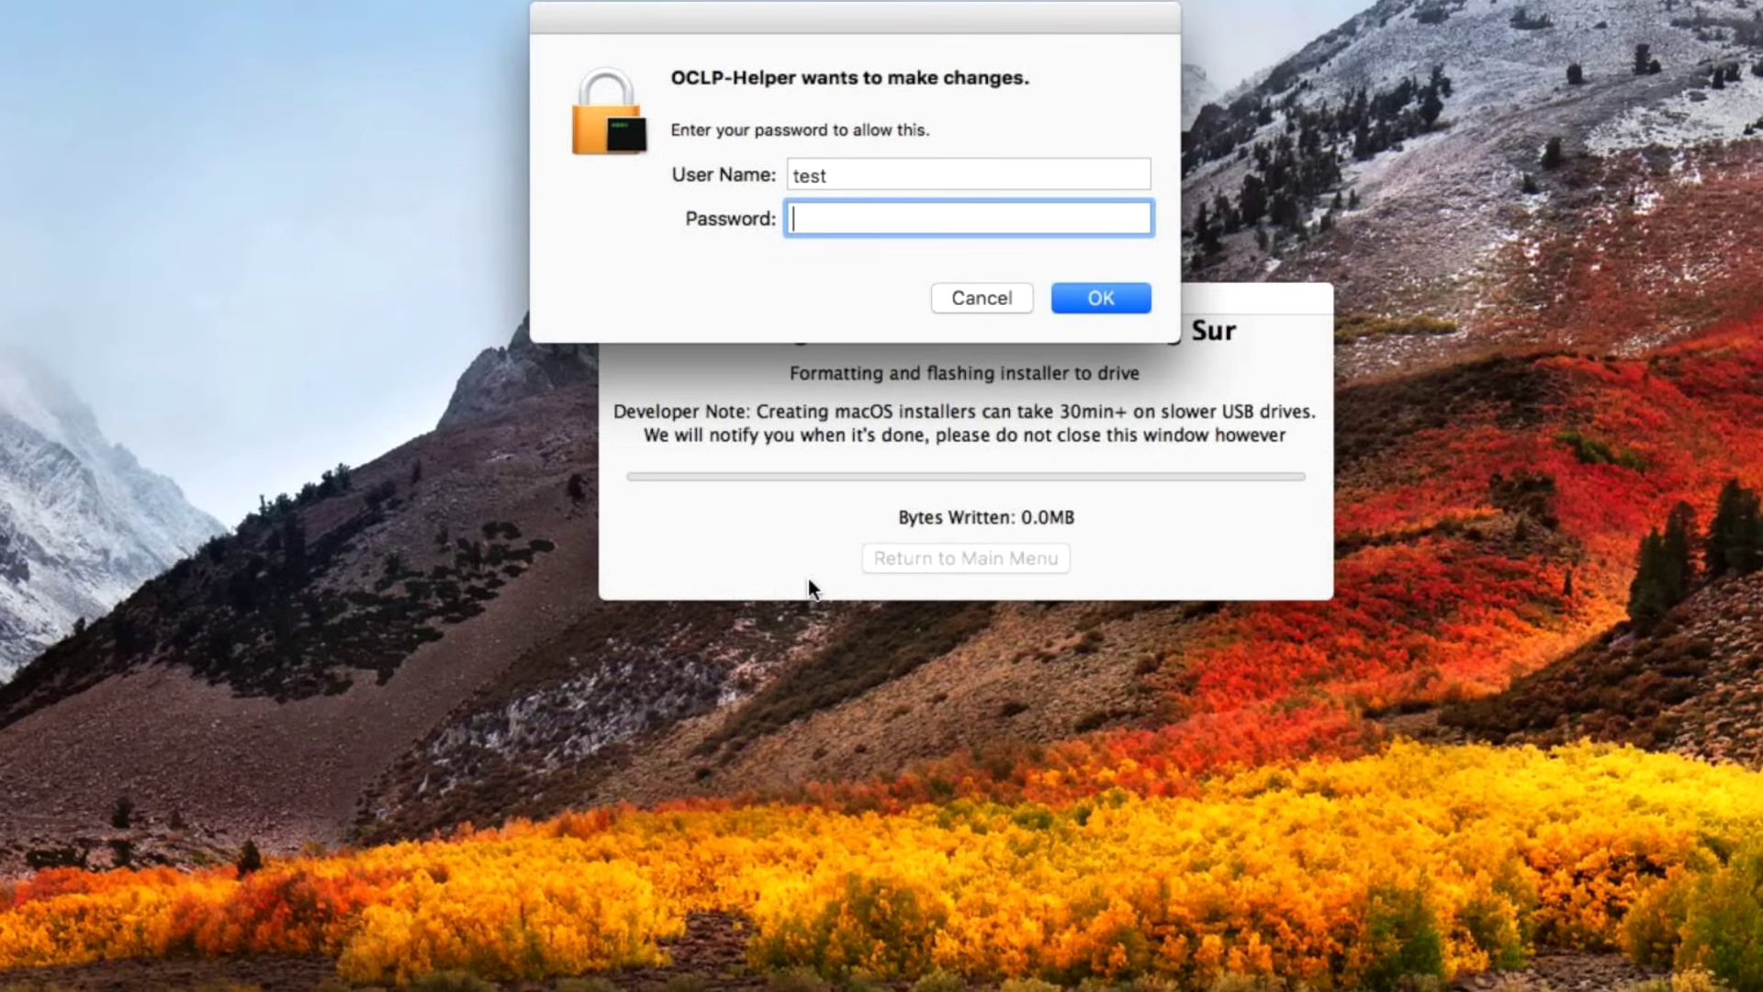
{"action": "type", "text": "test"}
{"action": "key", "text": "Return"}
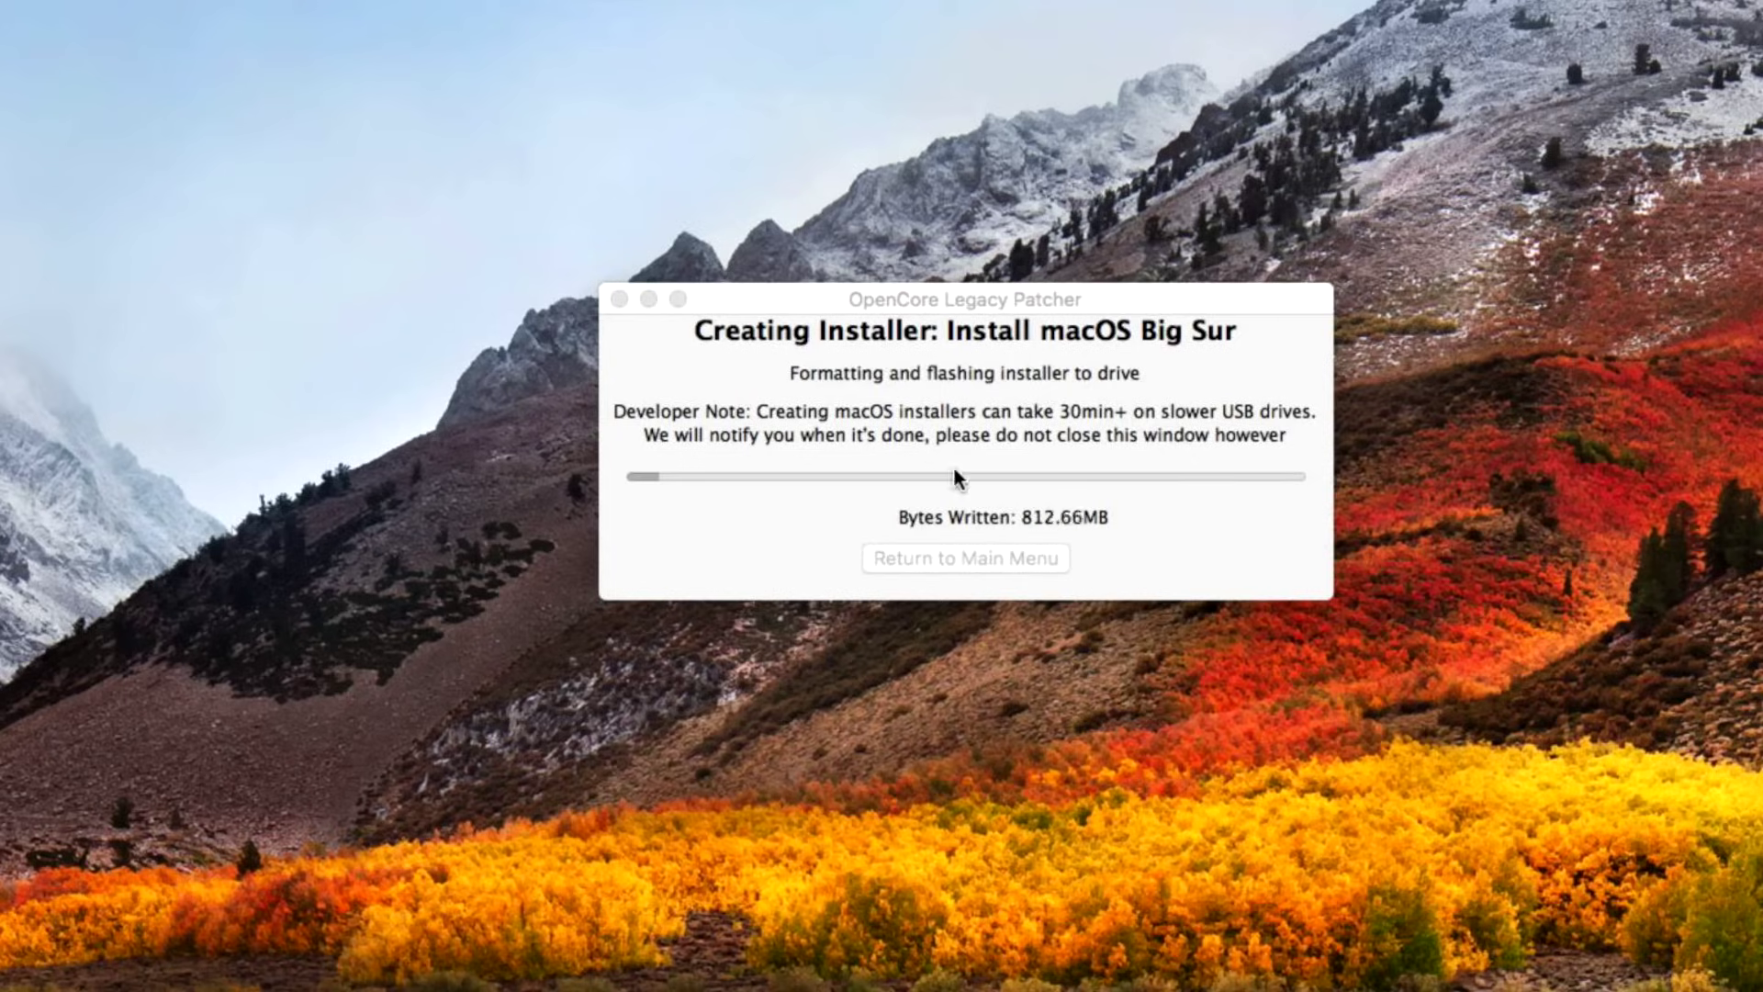
{"action": "left_click", "coordinate": [1077, 528]}
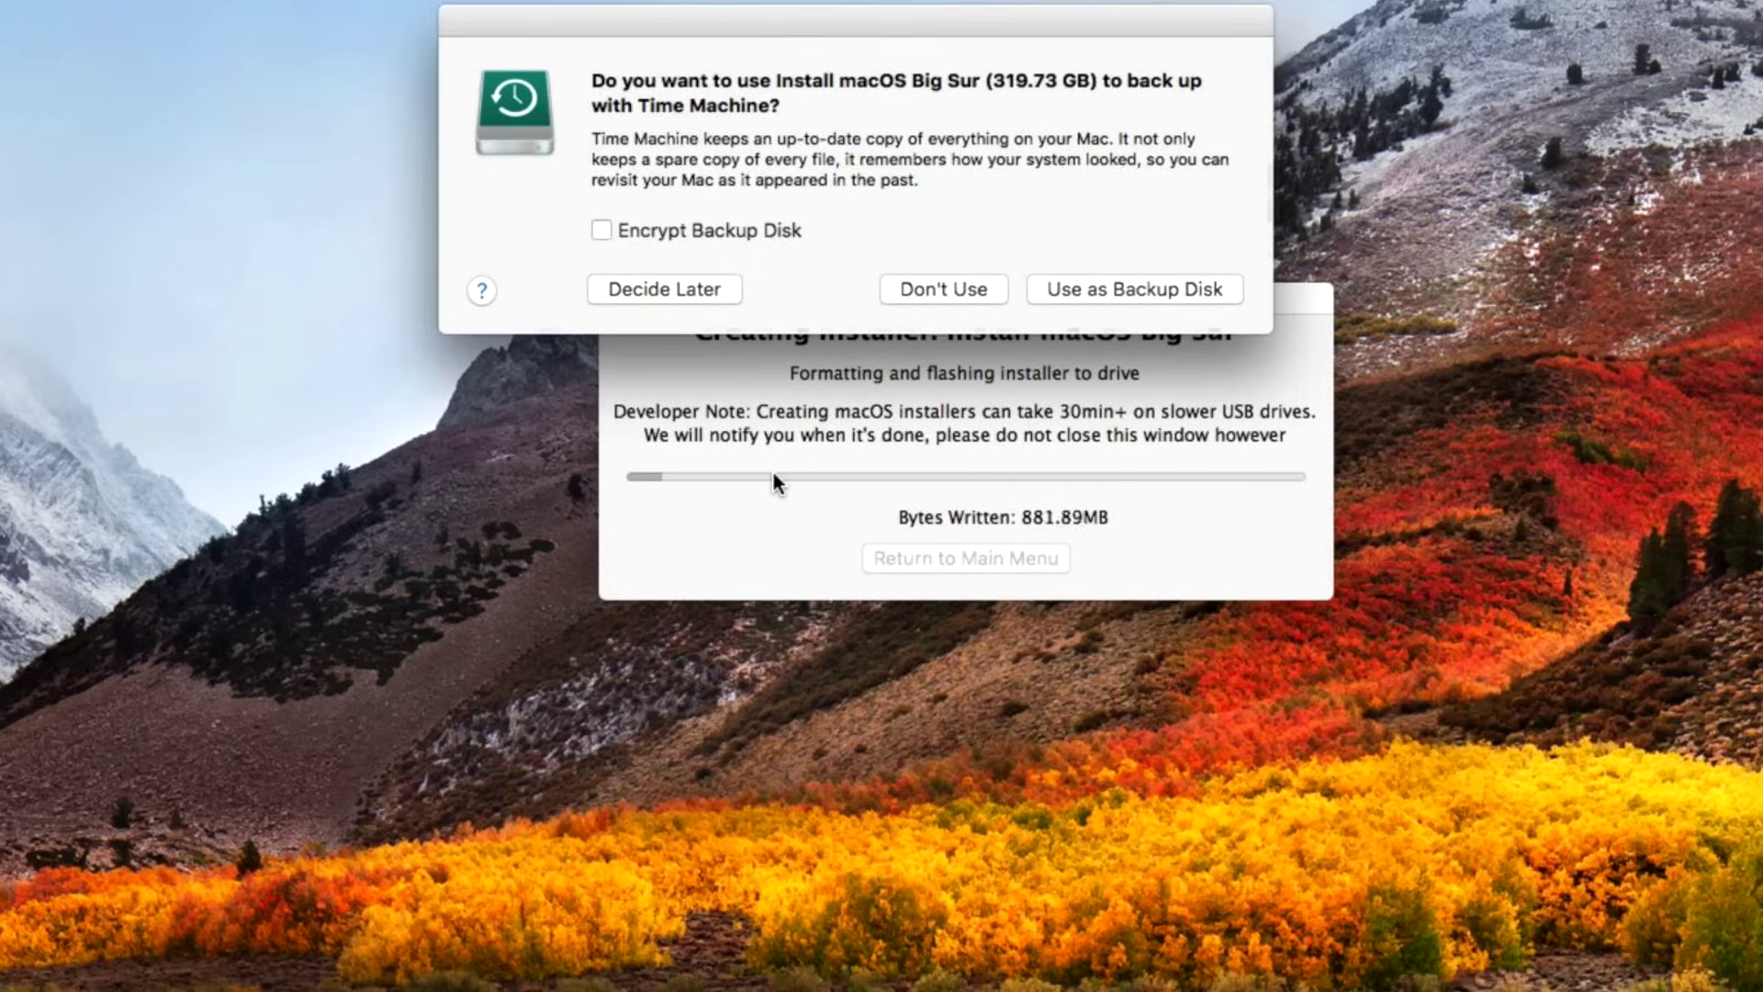
{"action": "left_click", "coordinate": [987, 287]}
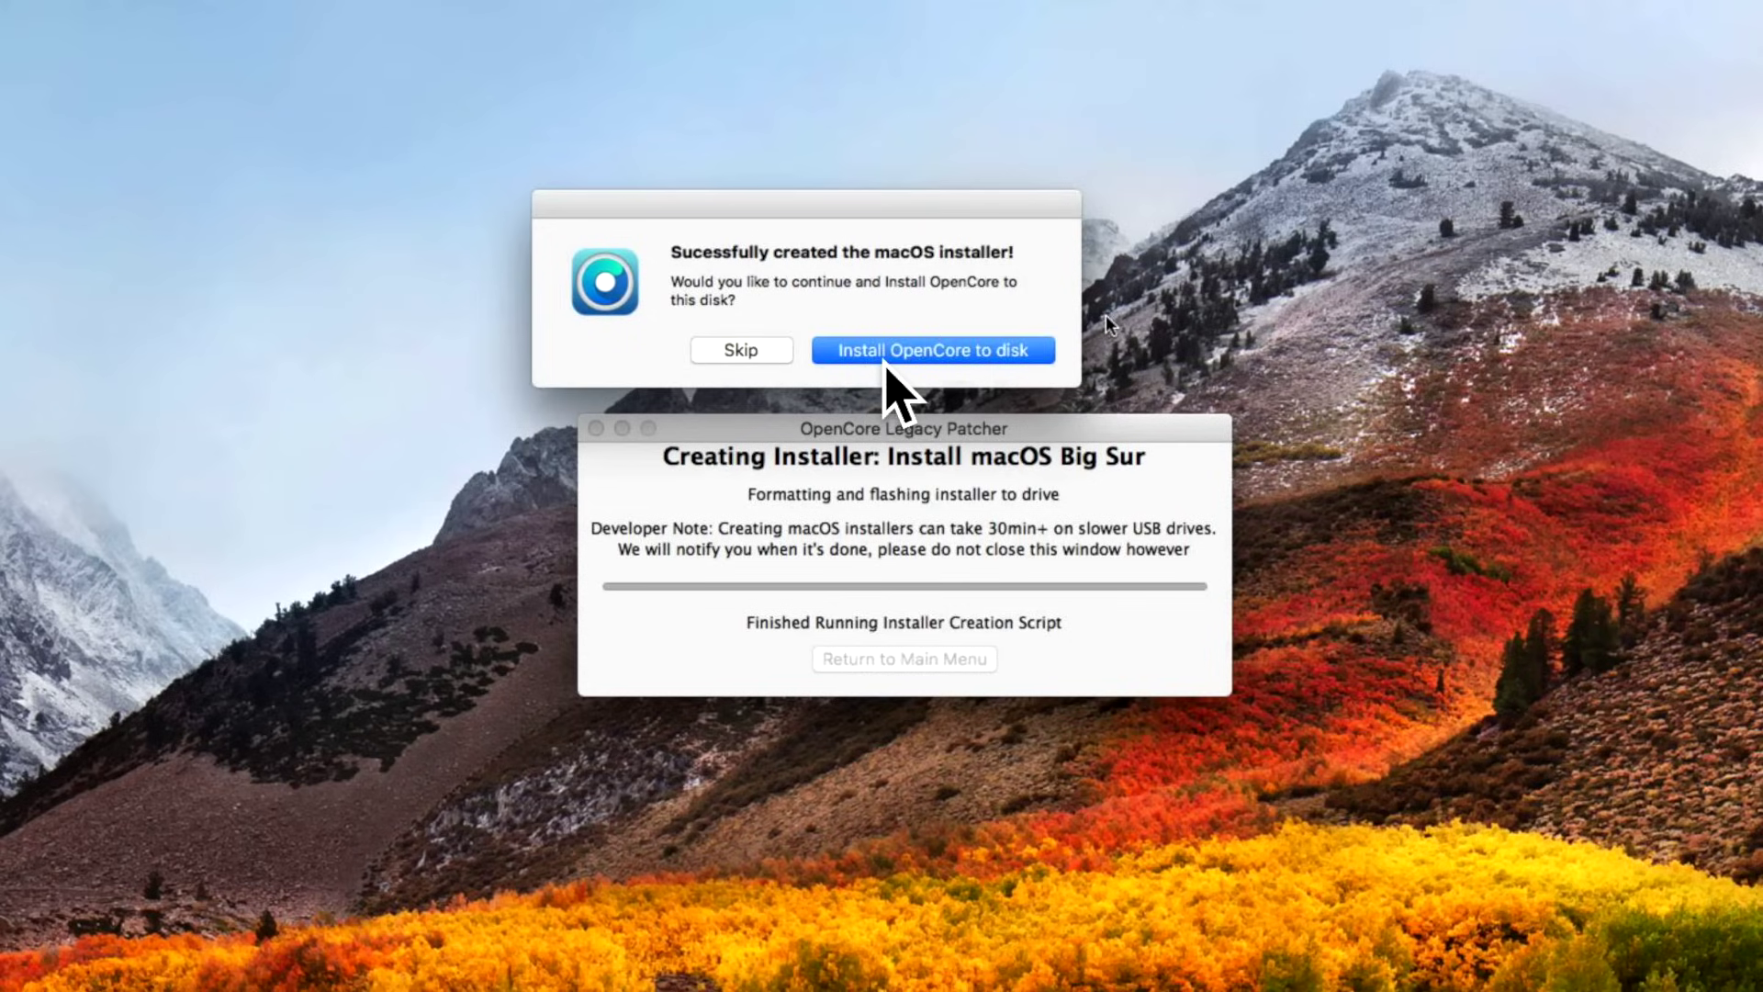
Build the Macmini4,1 OpenCore EFI and proceed to installing it on a disk.
{"action": "left_click", "coordinate": [886, 358]}
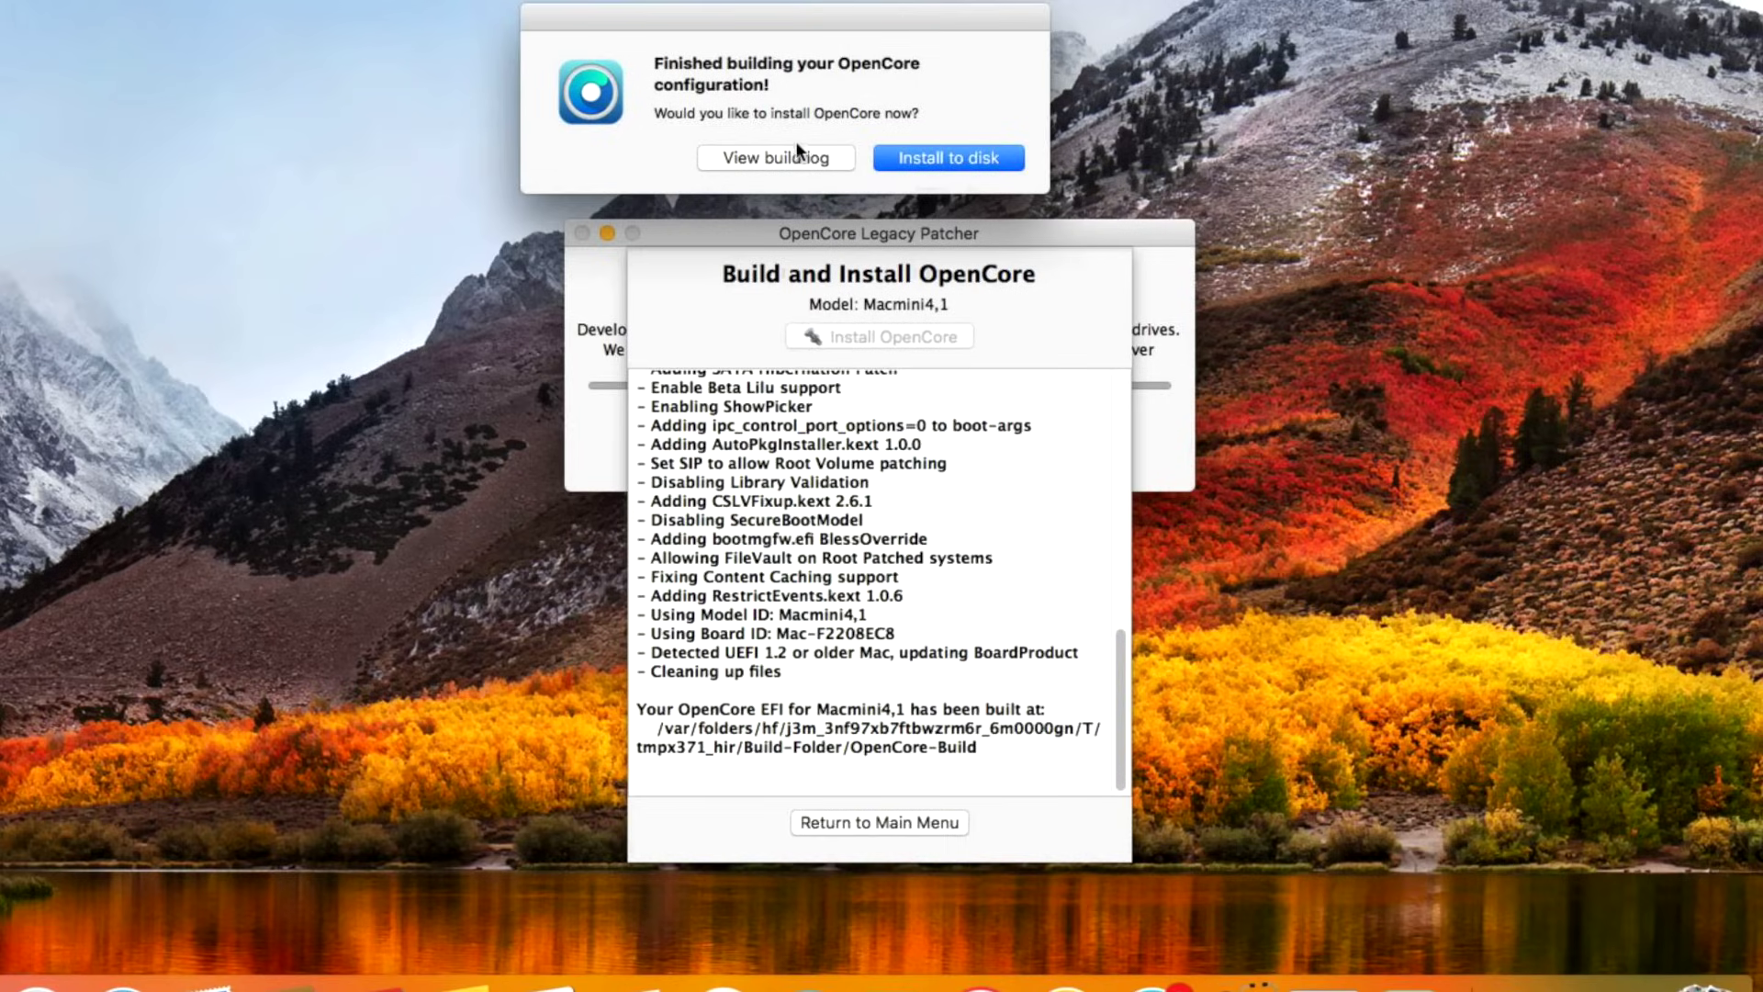
{"action": "left_click", "coordinate": [917, 158]}
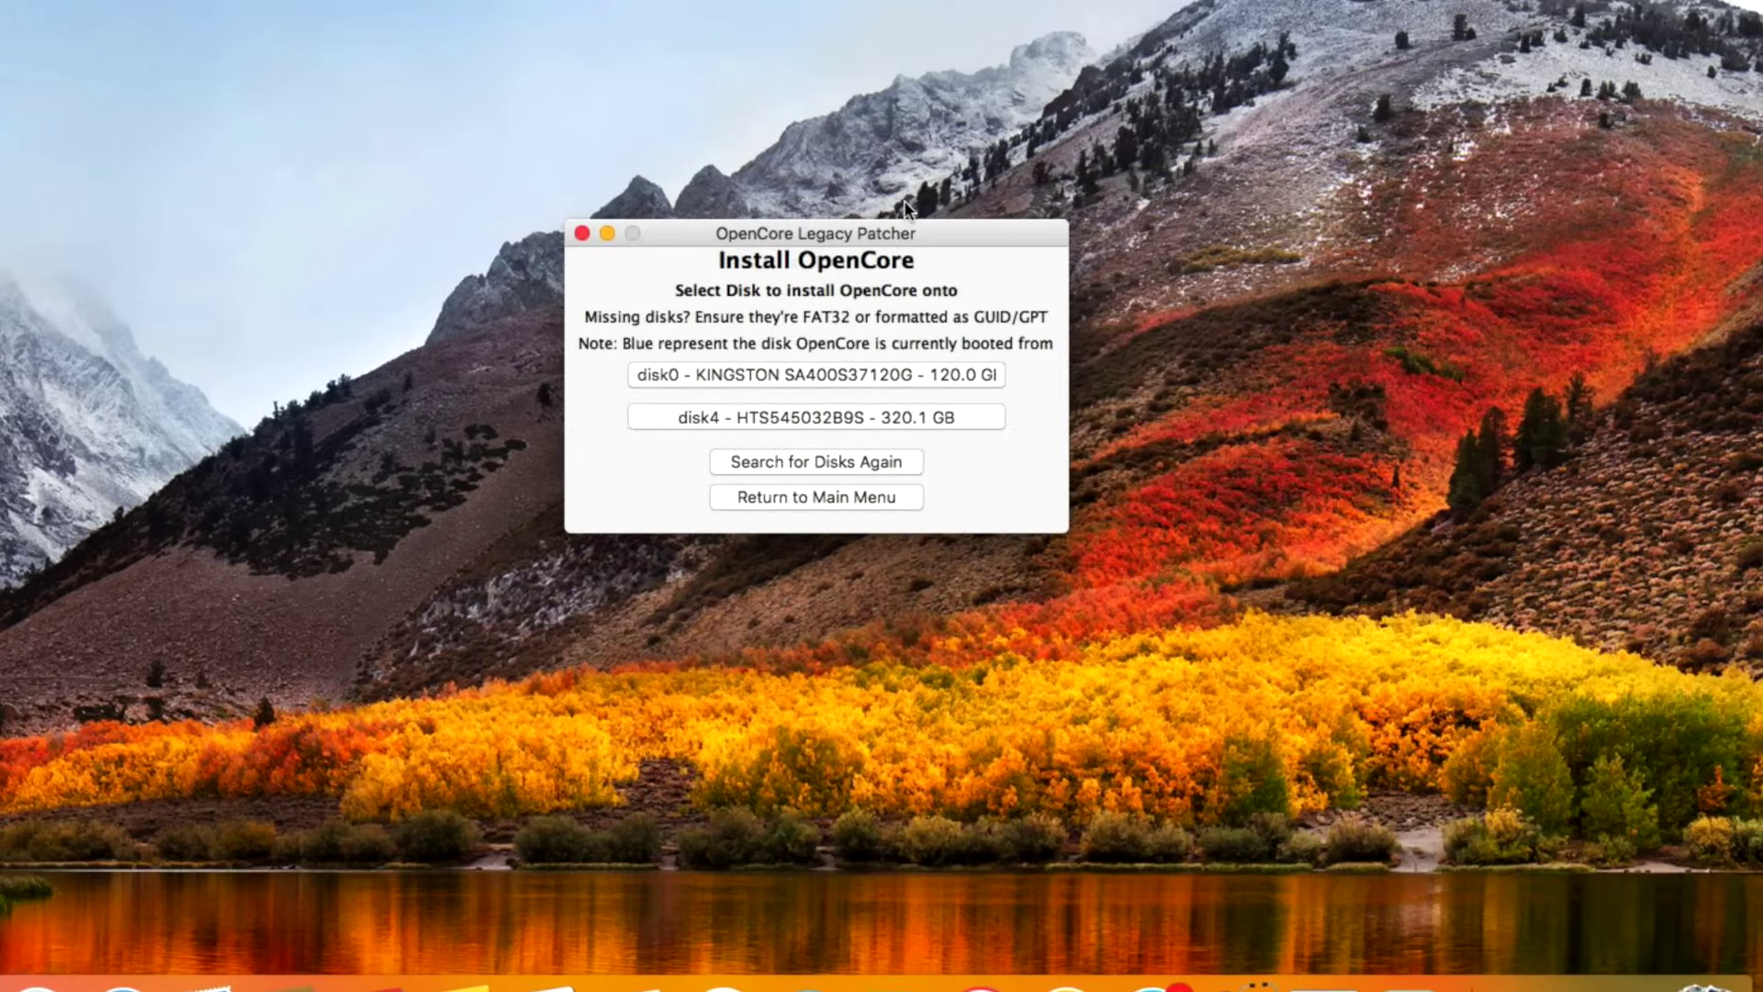
Install OpenCore onto disk4's disk4s1 EFI partition with the admin password, then restart the Mac.
{"action": "left_click", "coordinate": [778, 416]}
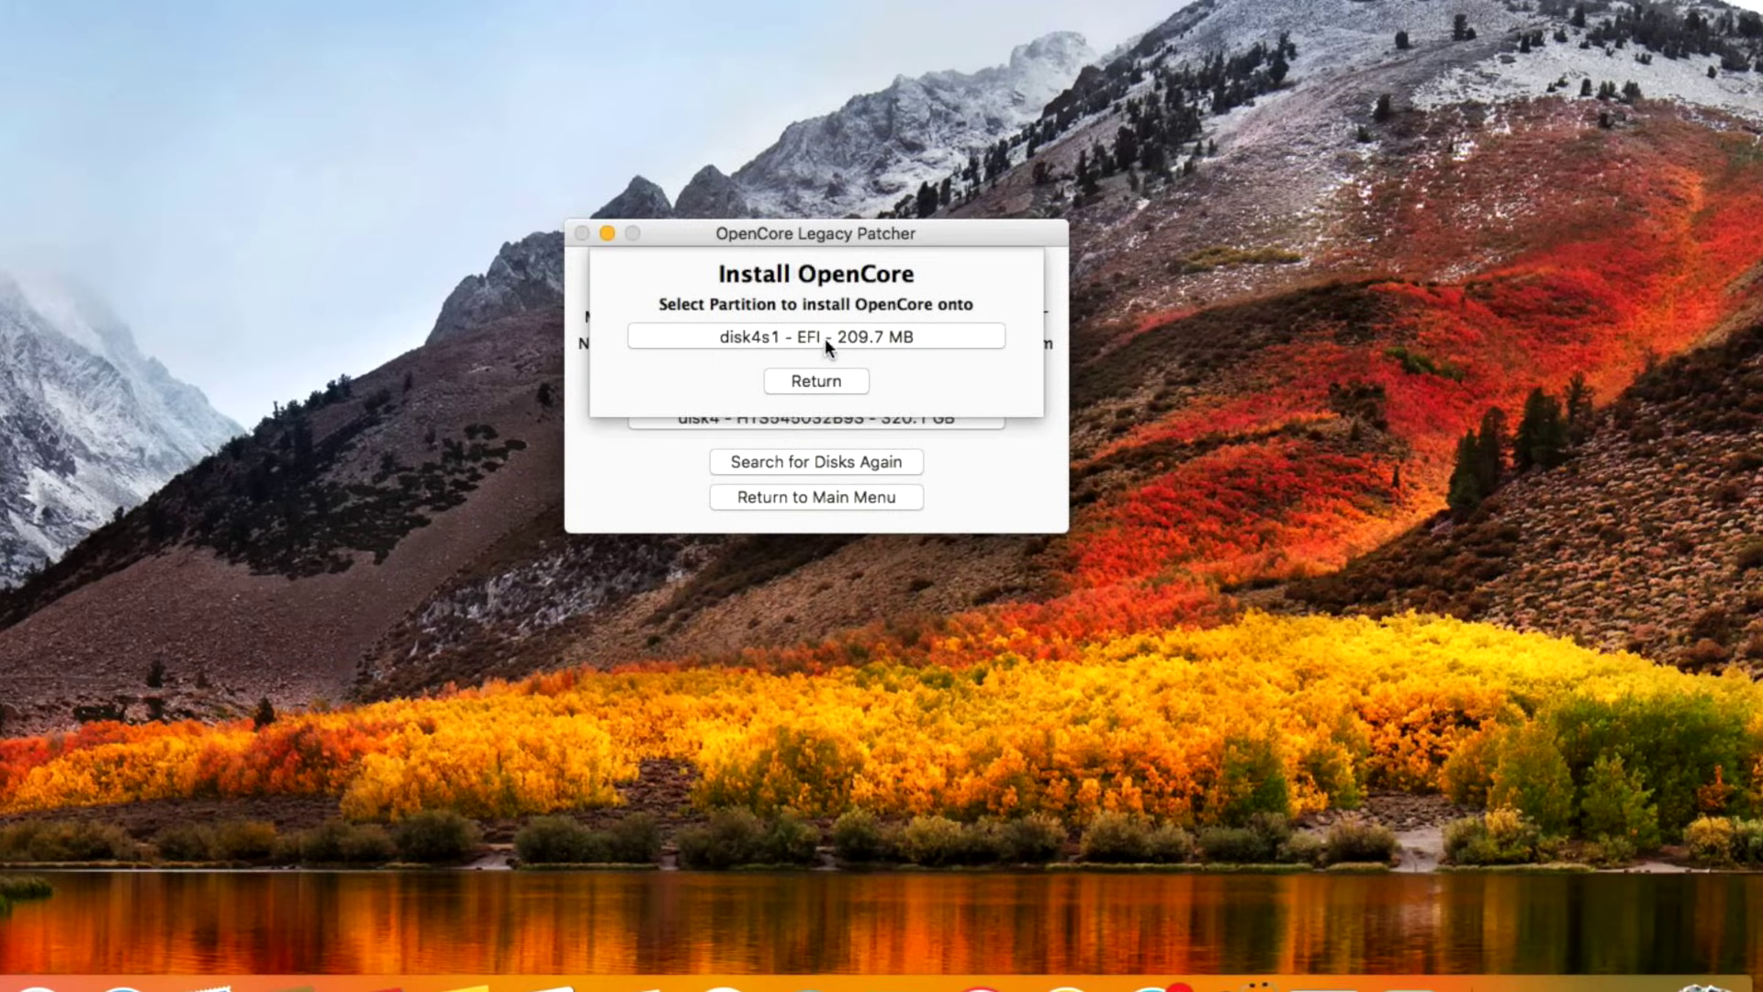
{"action": "left_click", "coordinate": [834, 336]}
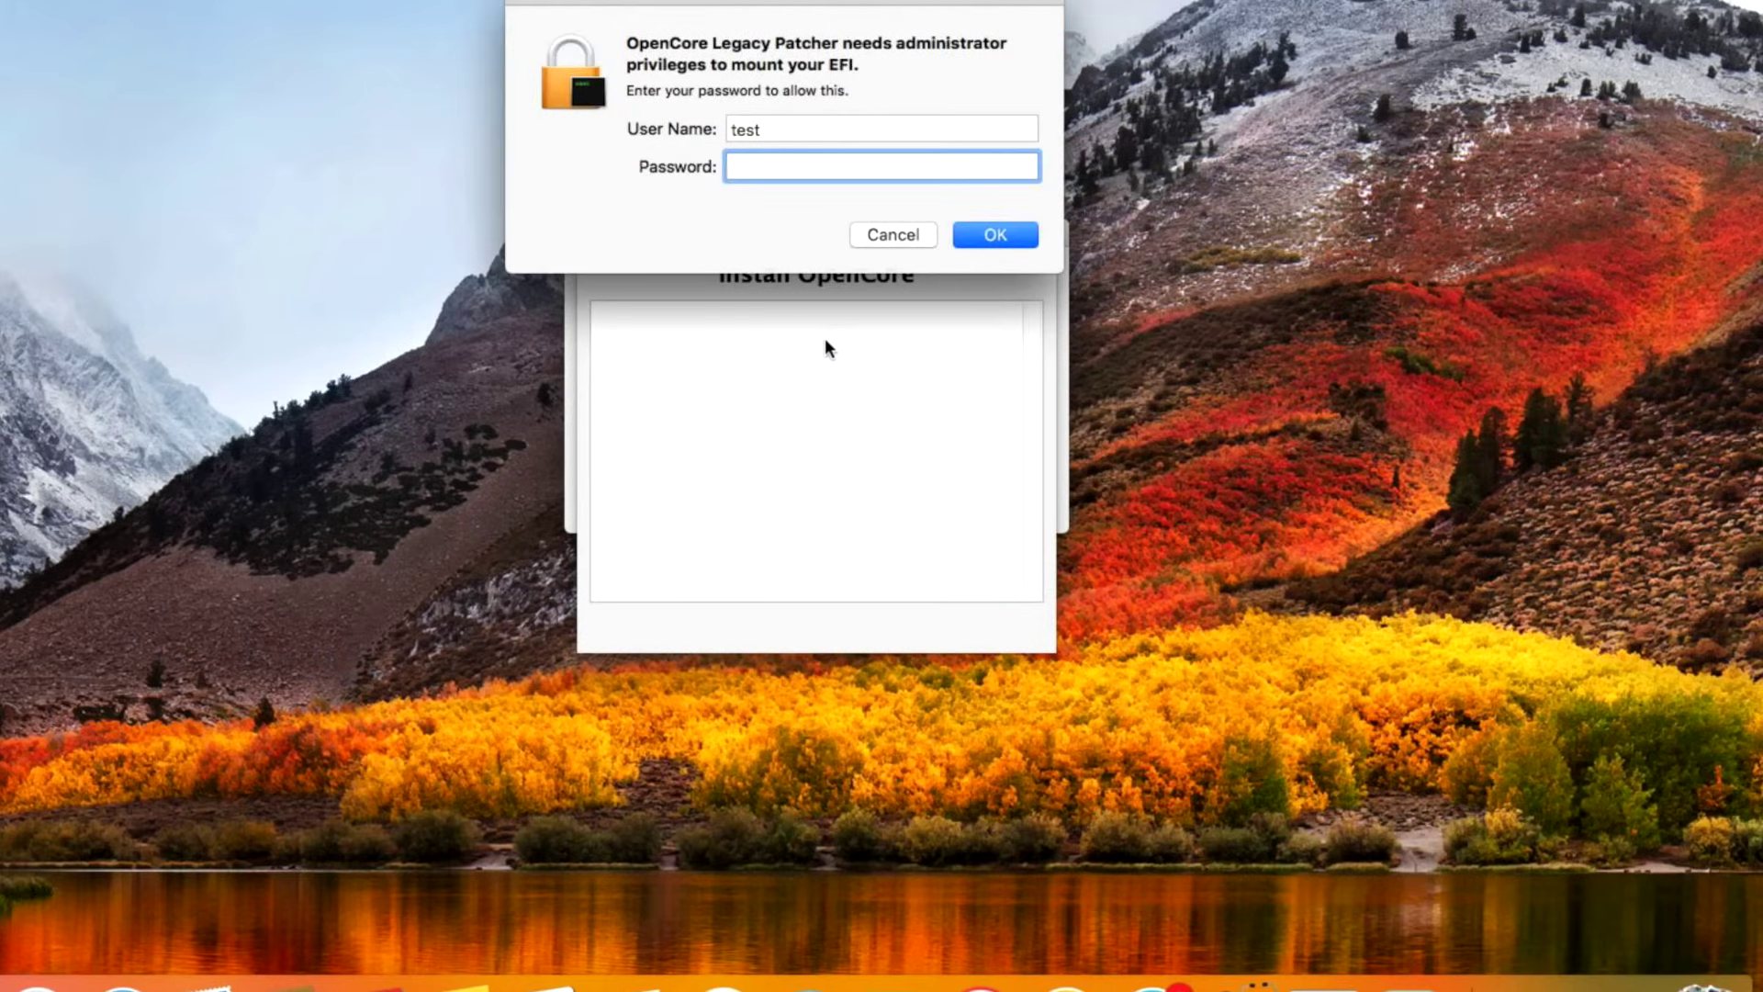
{"action": "type", "text": "t"}
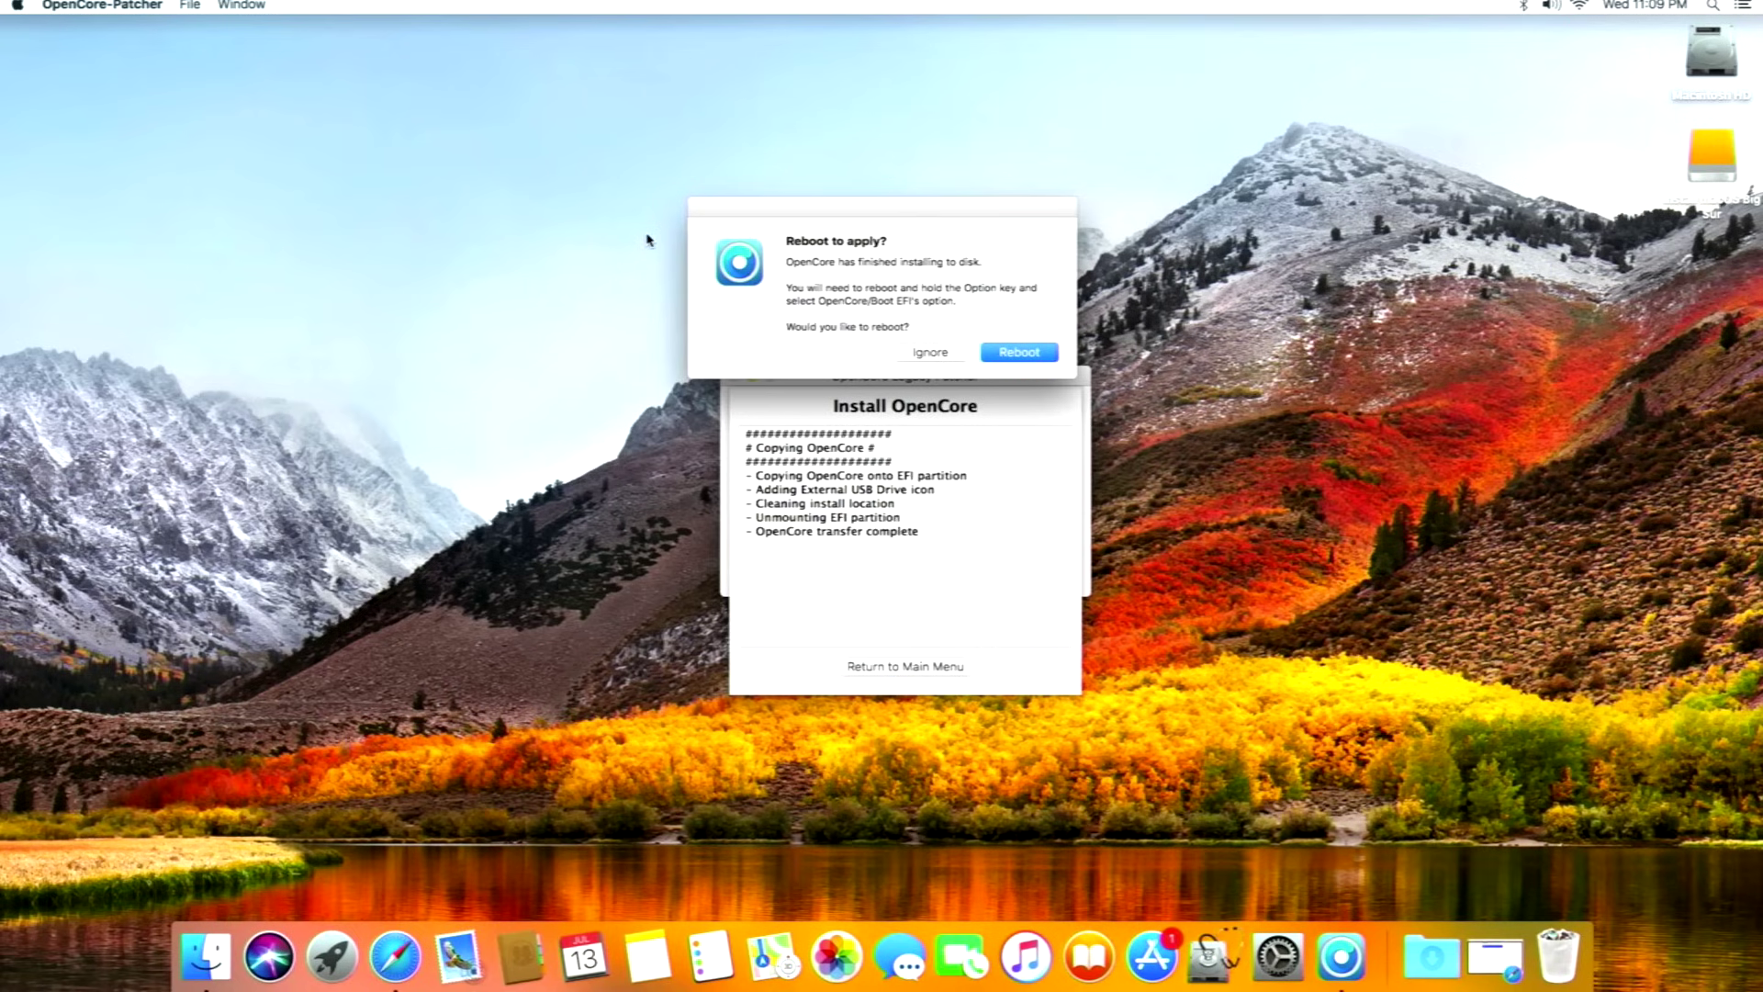
{"action": "left_click", "coordinate": [1007, 355]}
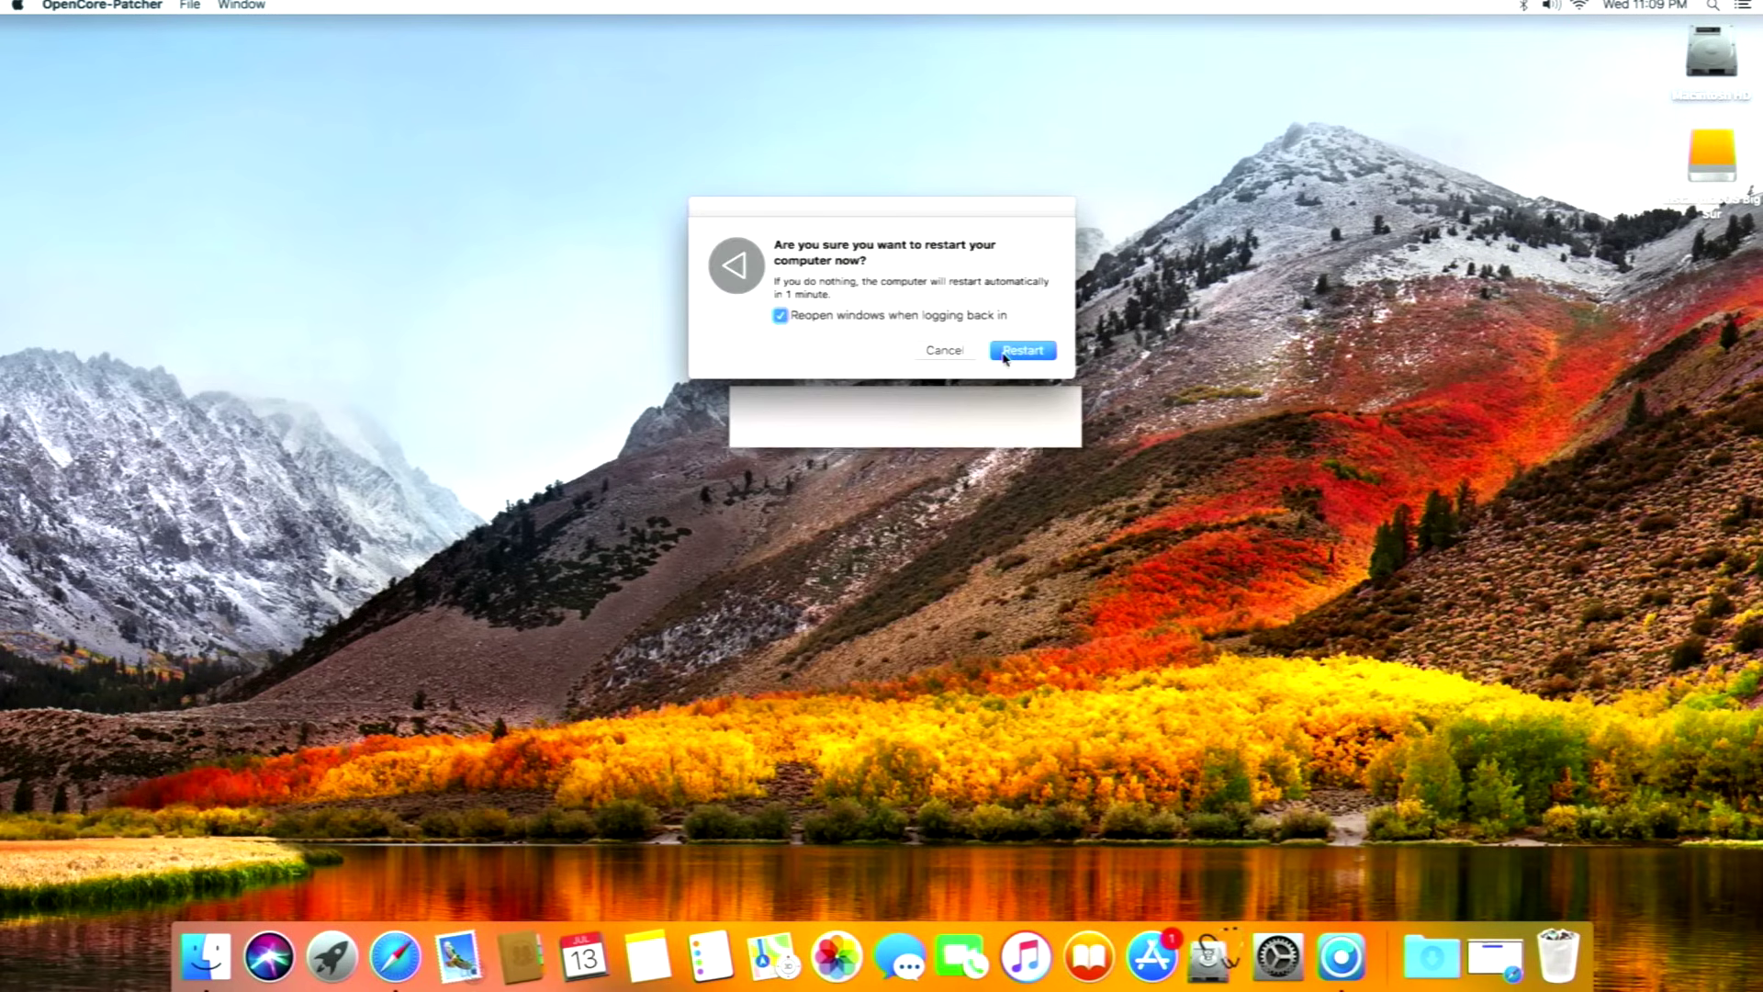
{"action": "left_click", "coordinate": [1007, 355]}
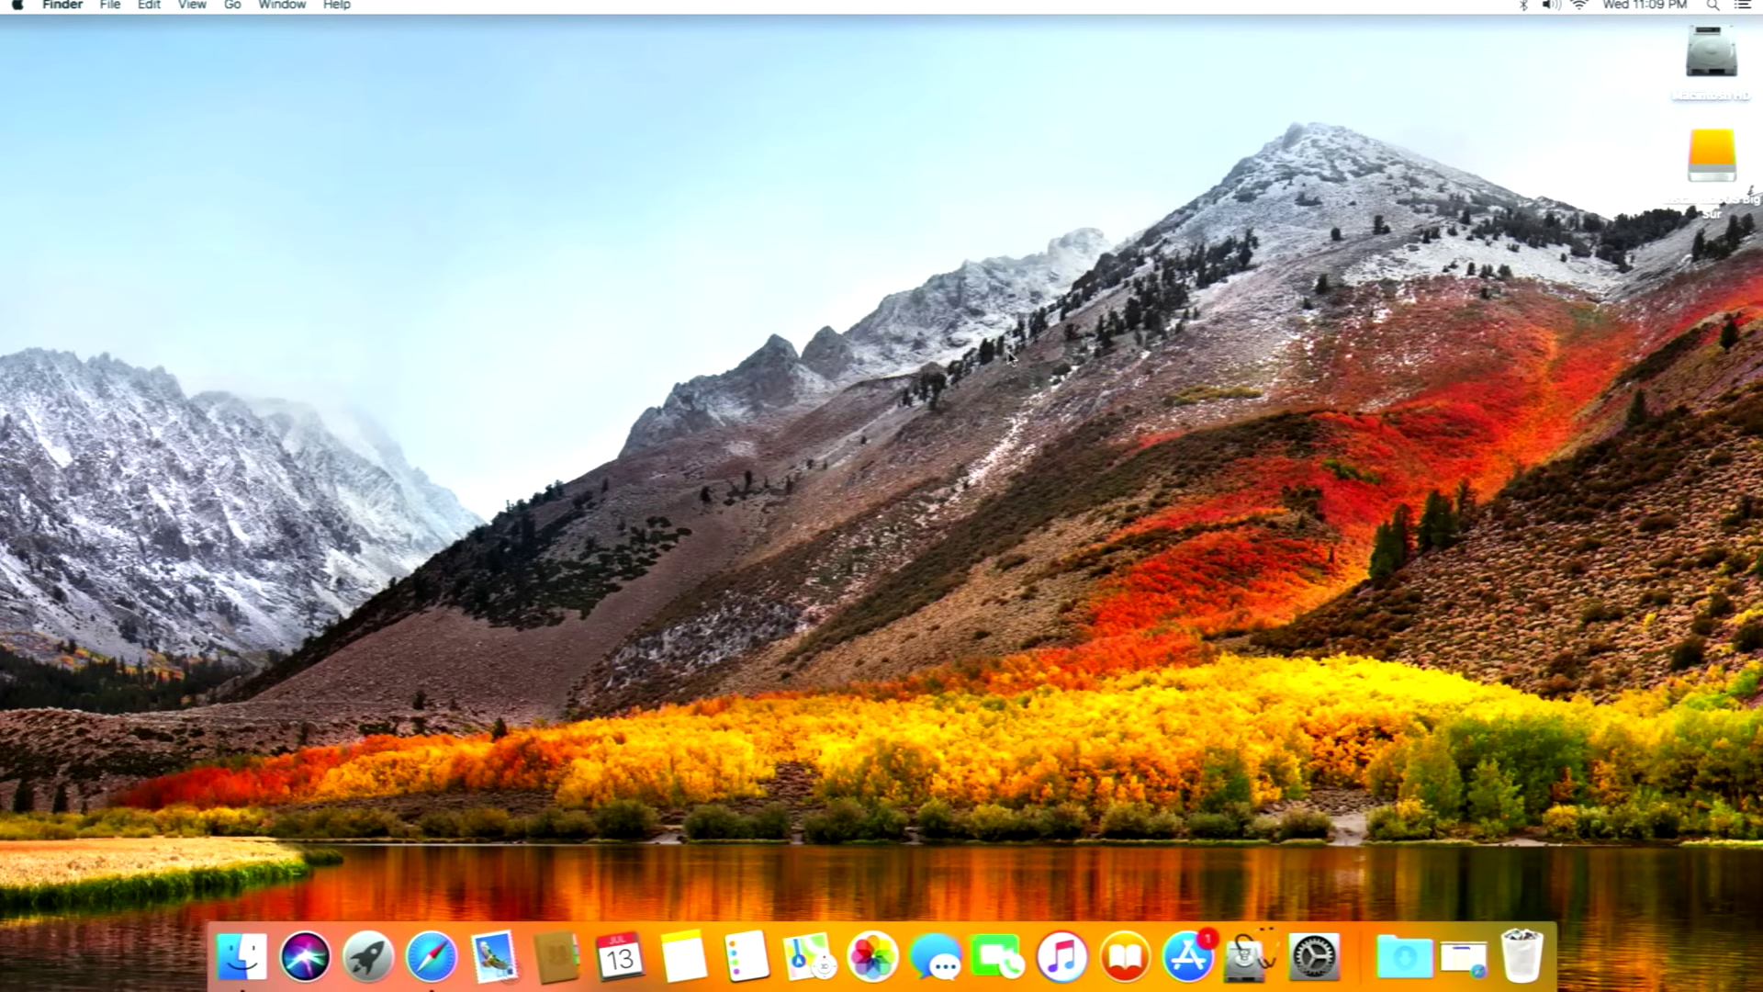
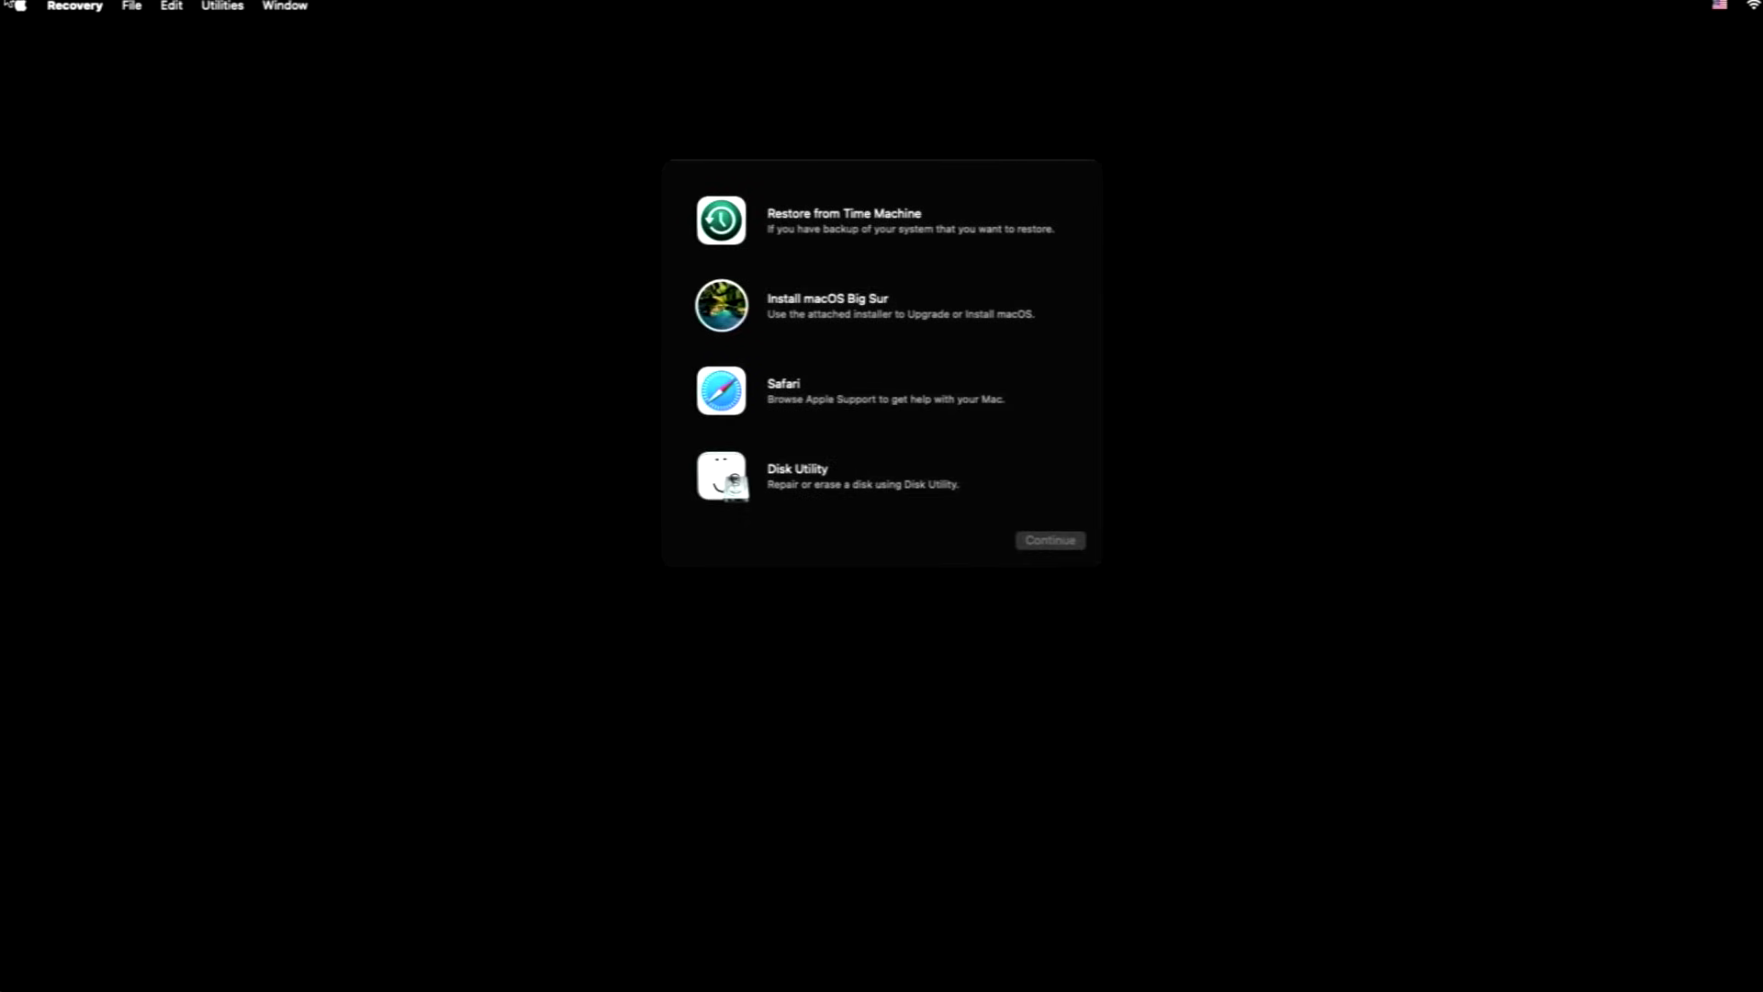
{"action": "left_click", "coordinate": [797, 303]}
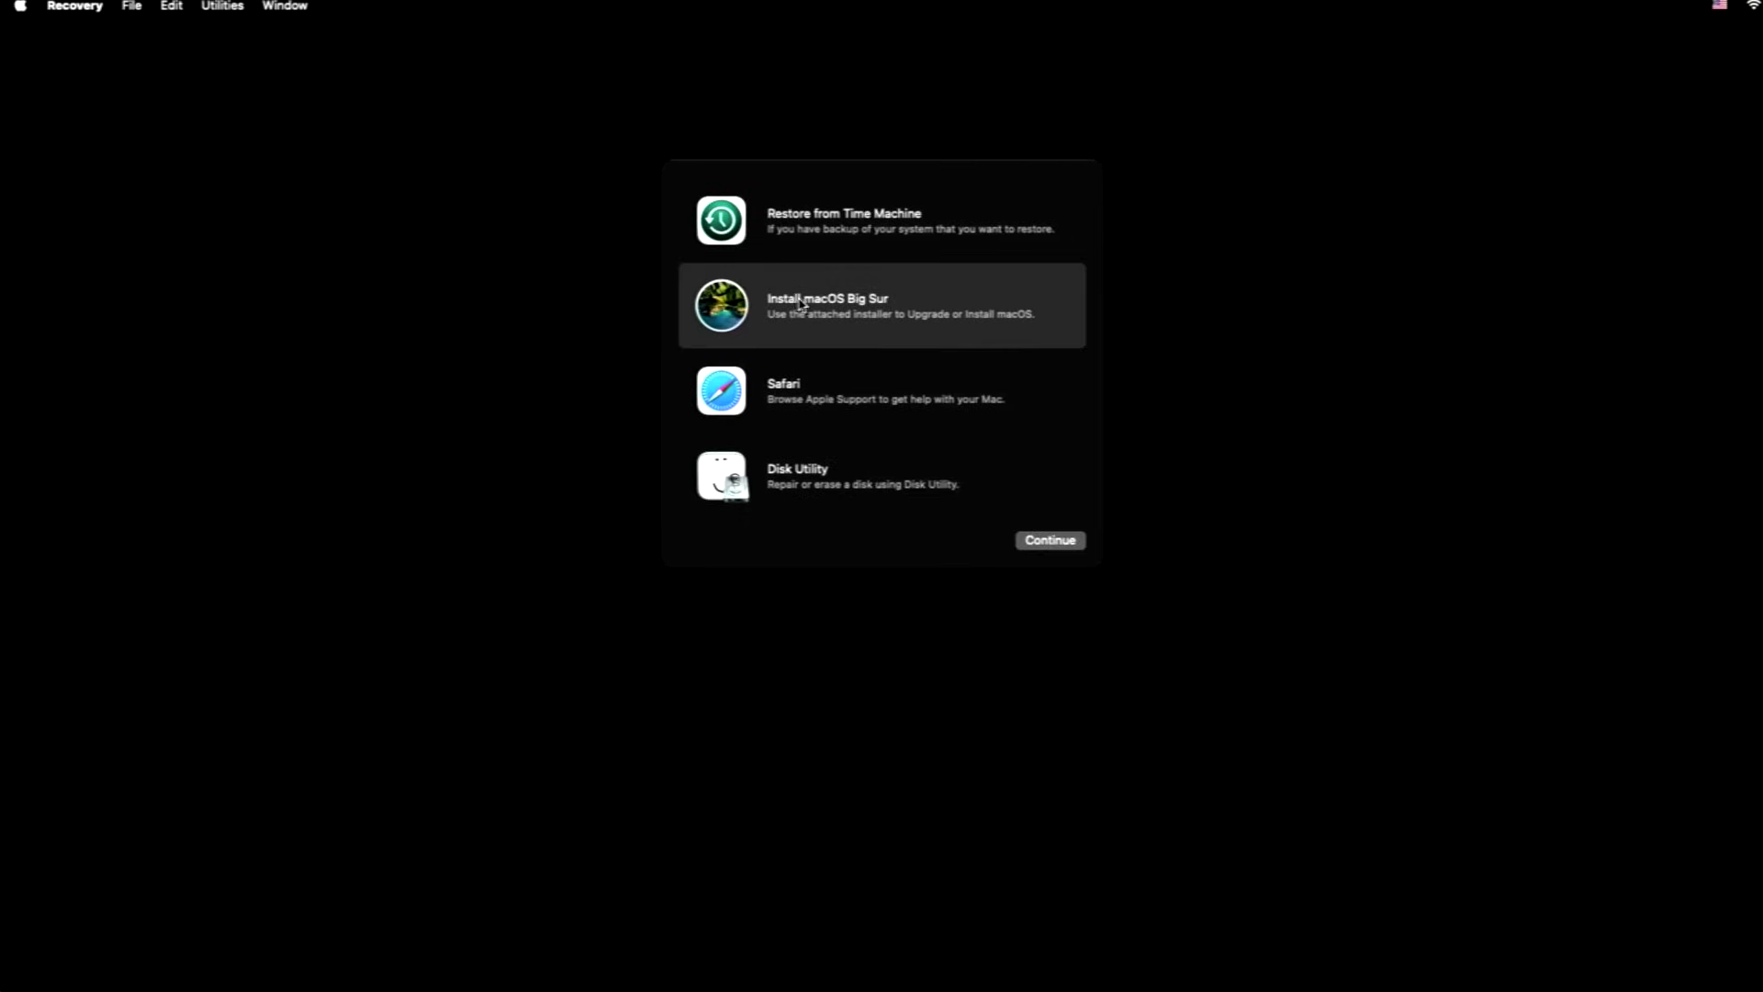
{"action": "left_click", "coordinate": [1049, 541]}
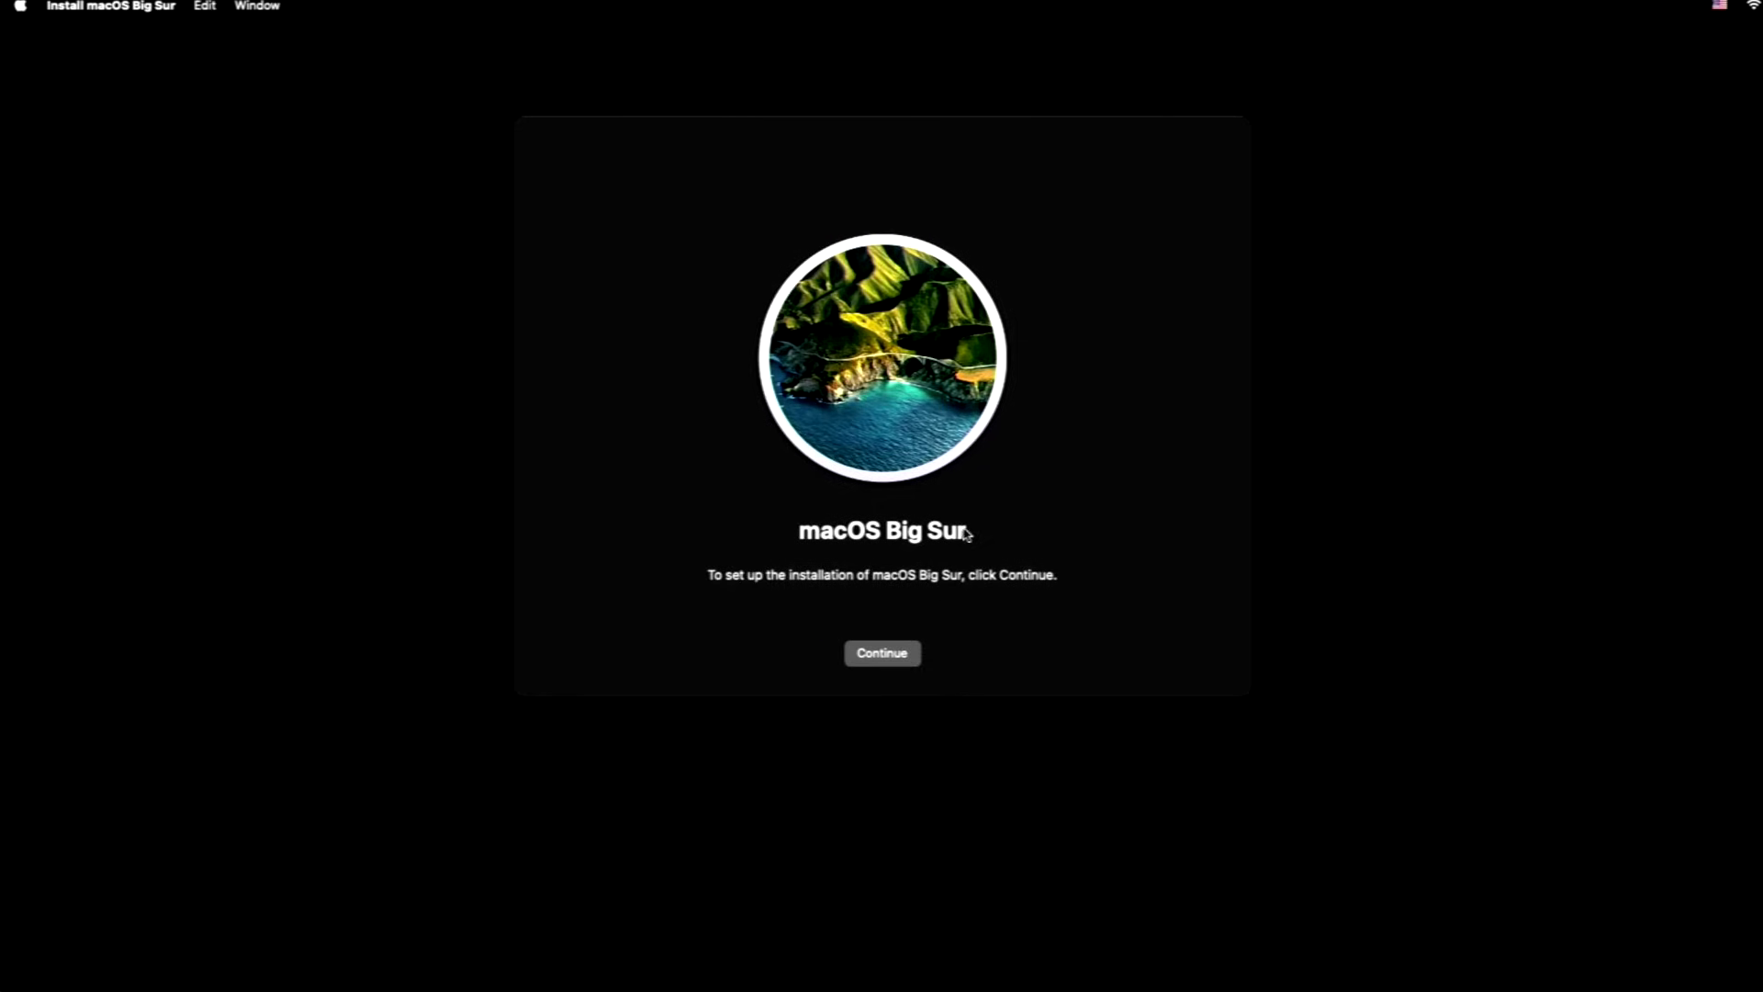
{"action": "left_click", "coordinate": [899, 652]}
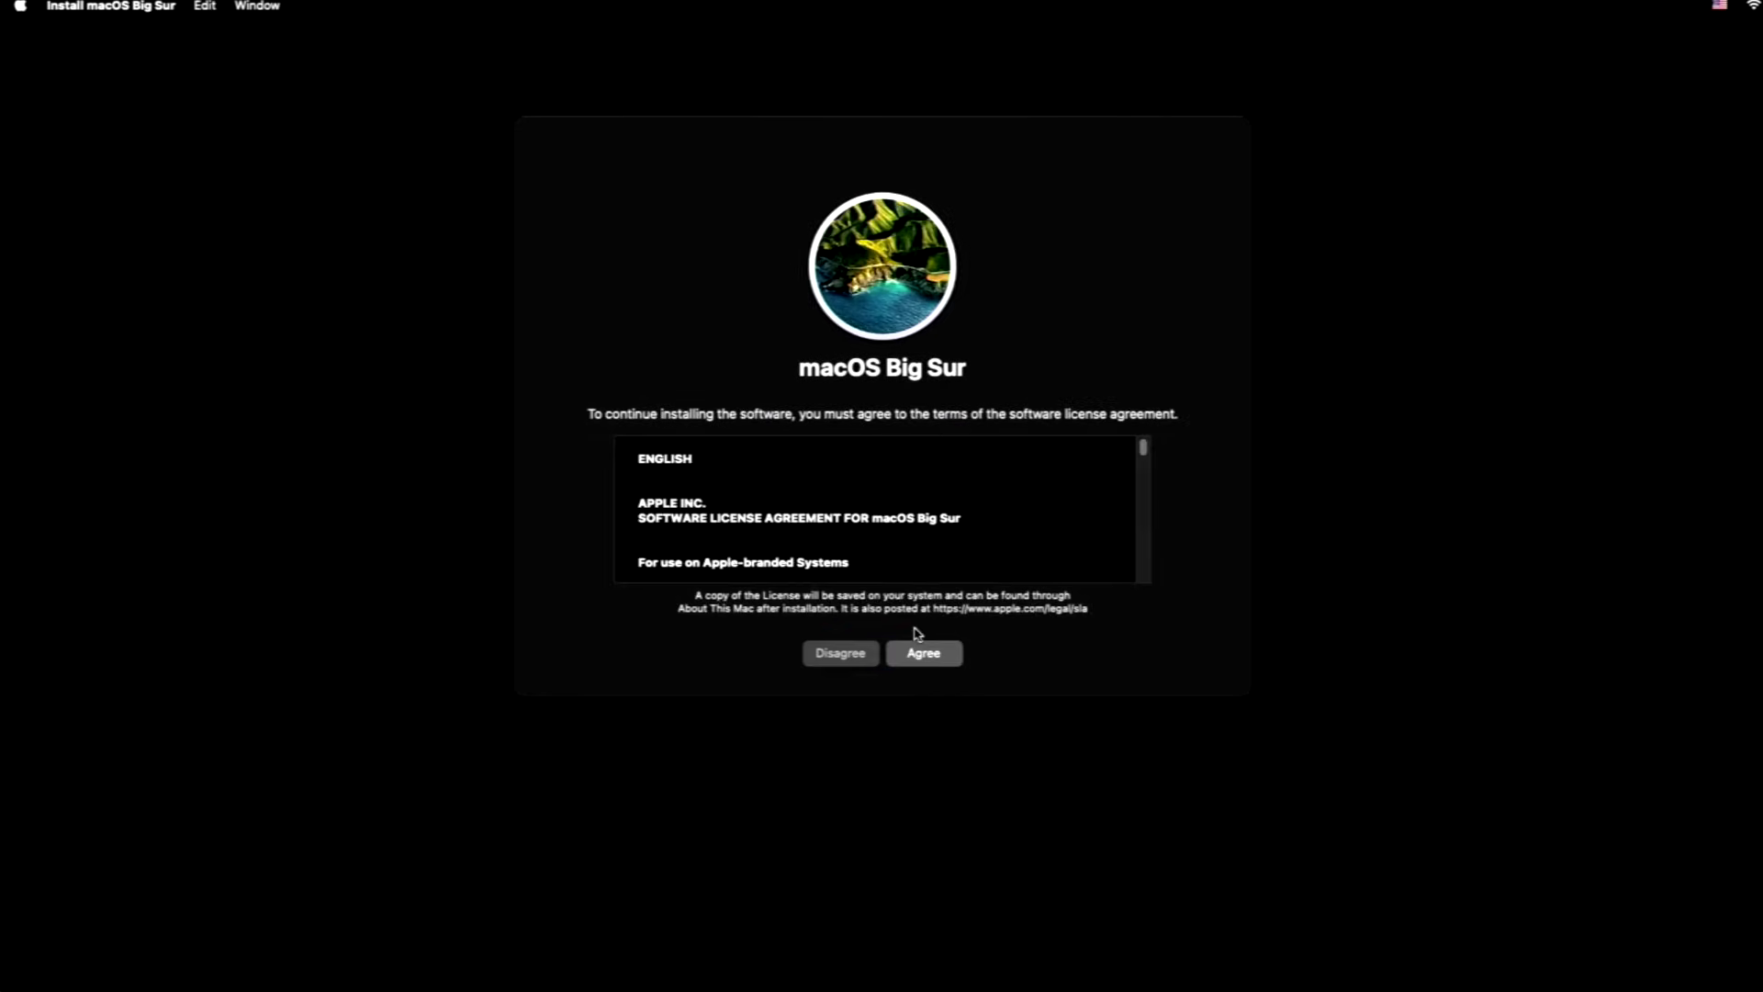
{"action": "left_click", "coordinate": [915, 651]}
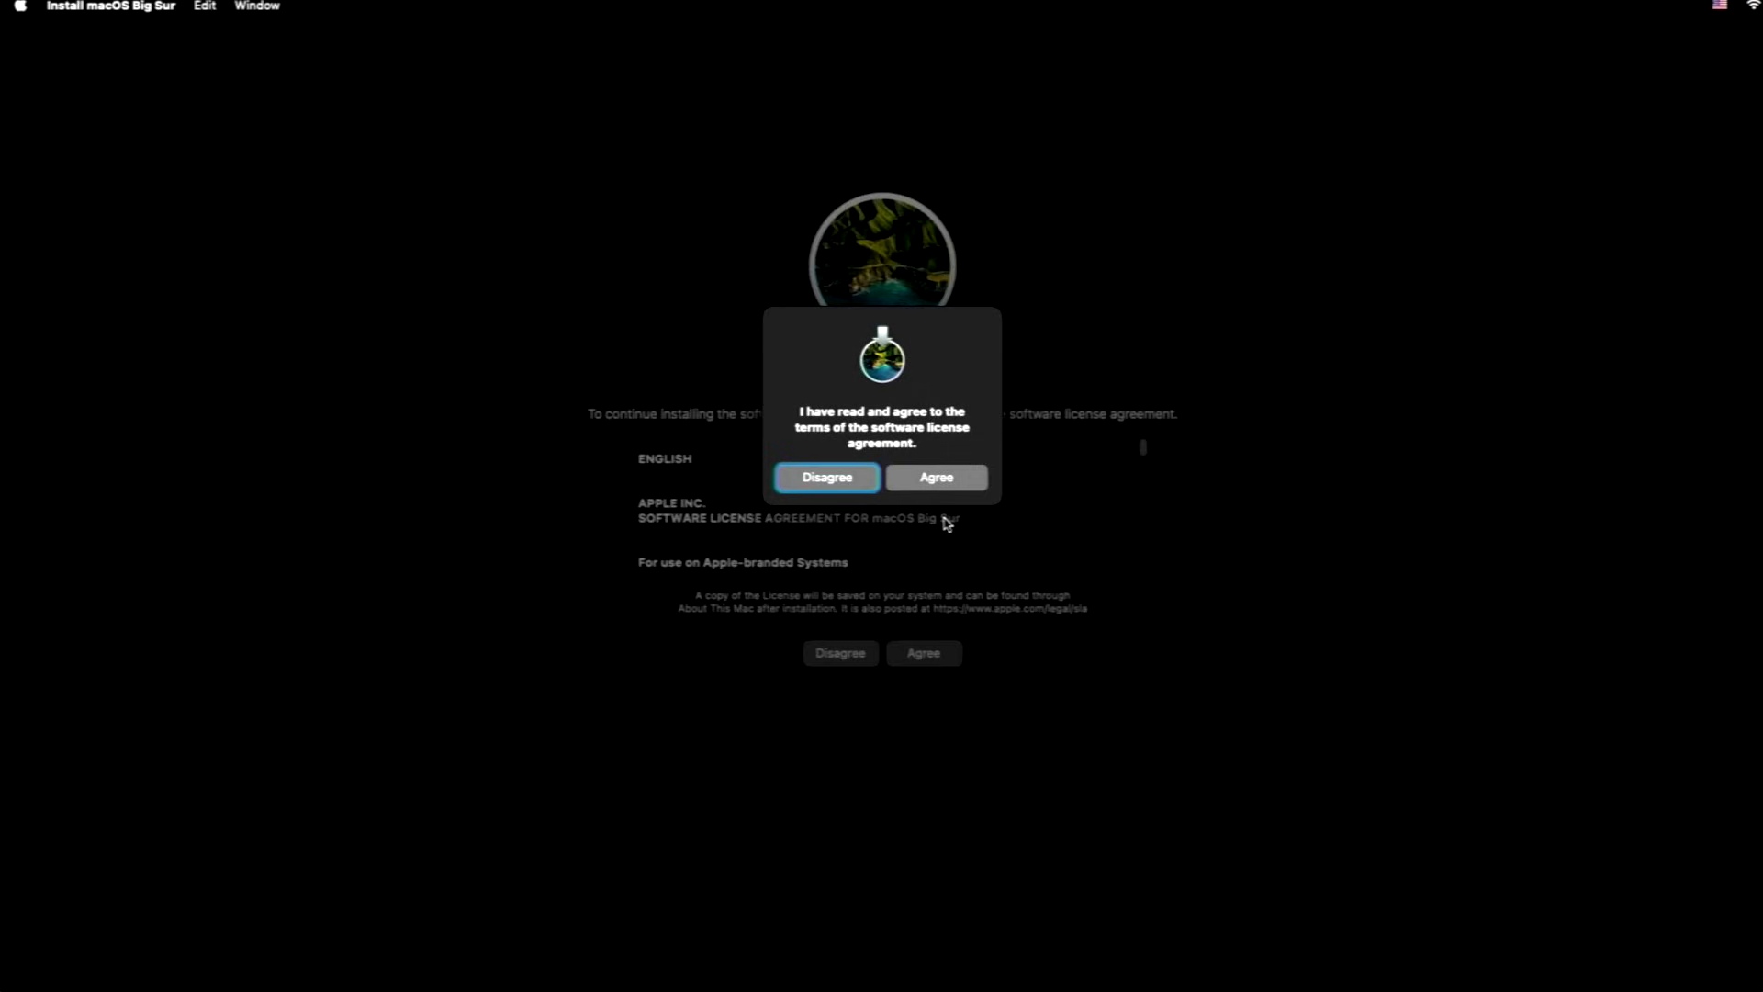
{"action": "left_click", "coordinate": [947, 475]}
{"action": "left_click", "coordinate": [835, 515]}
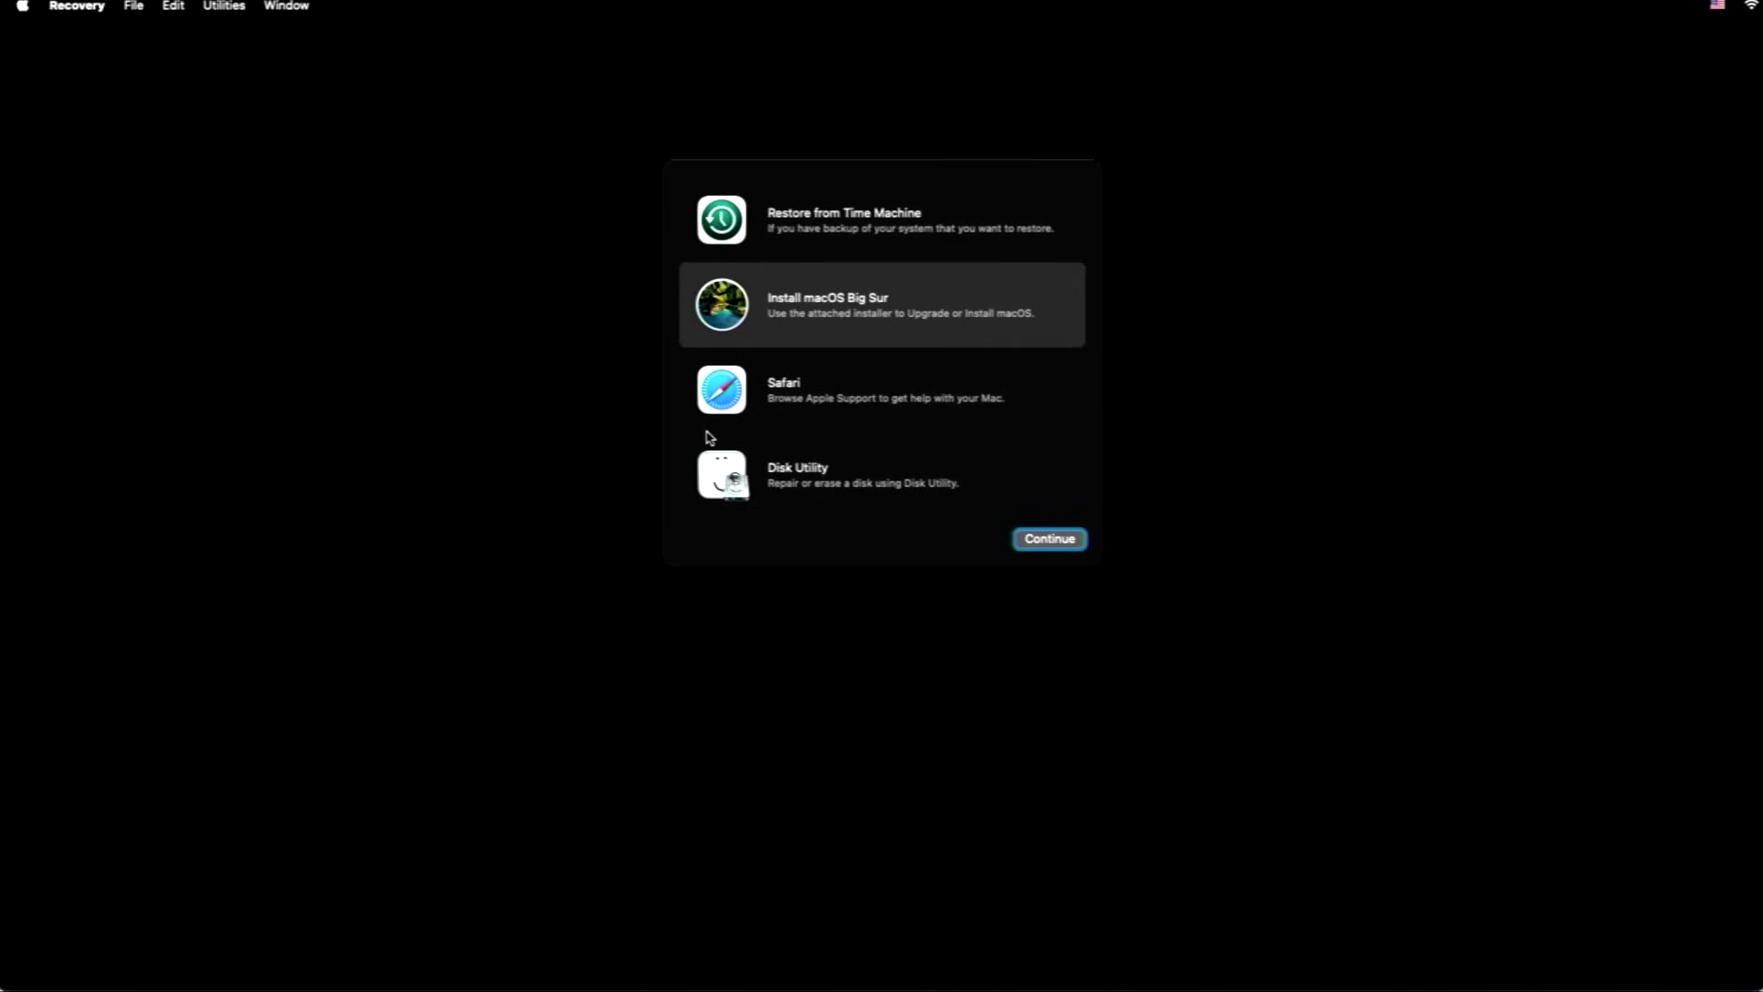
In Disk Utility, erase the internal Macintosh HD as APFS, keeping the name Macintosh HD.
{"action": "double_click", "coordinate": [773, 474]}
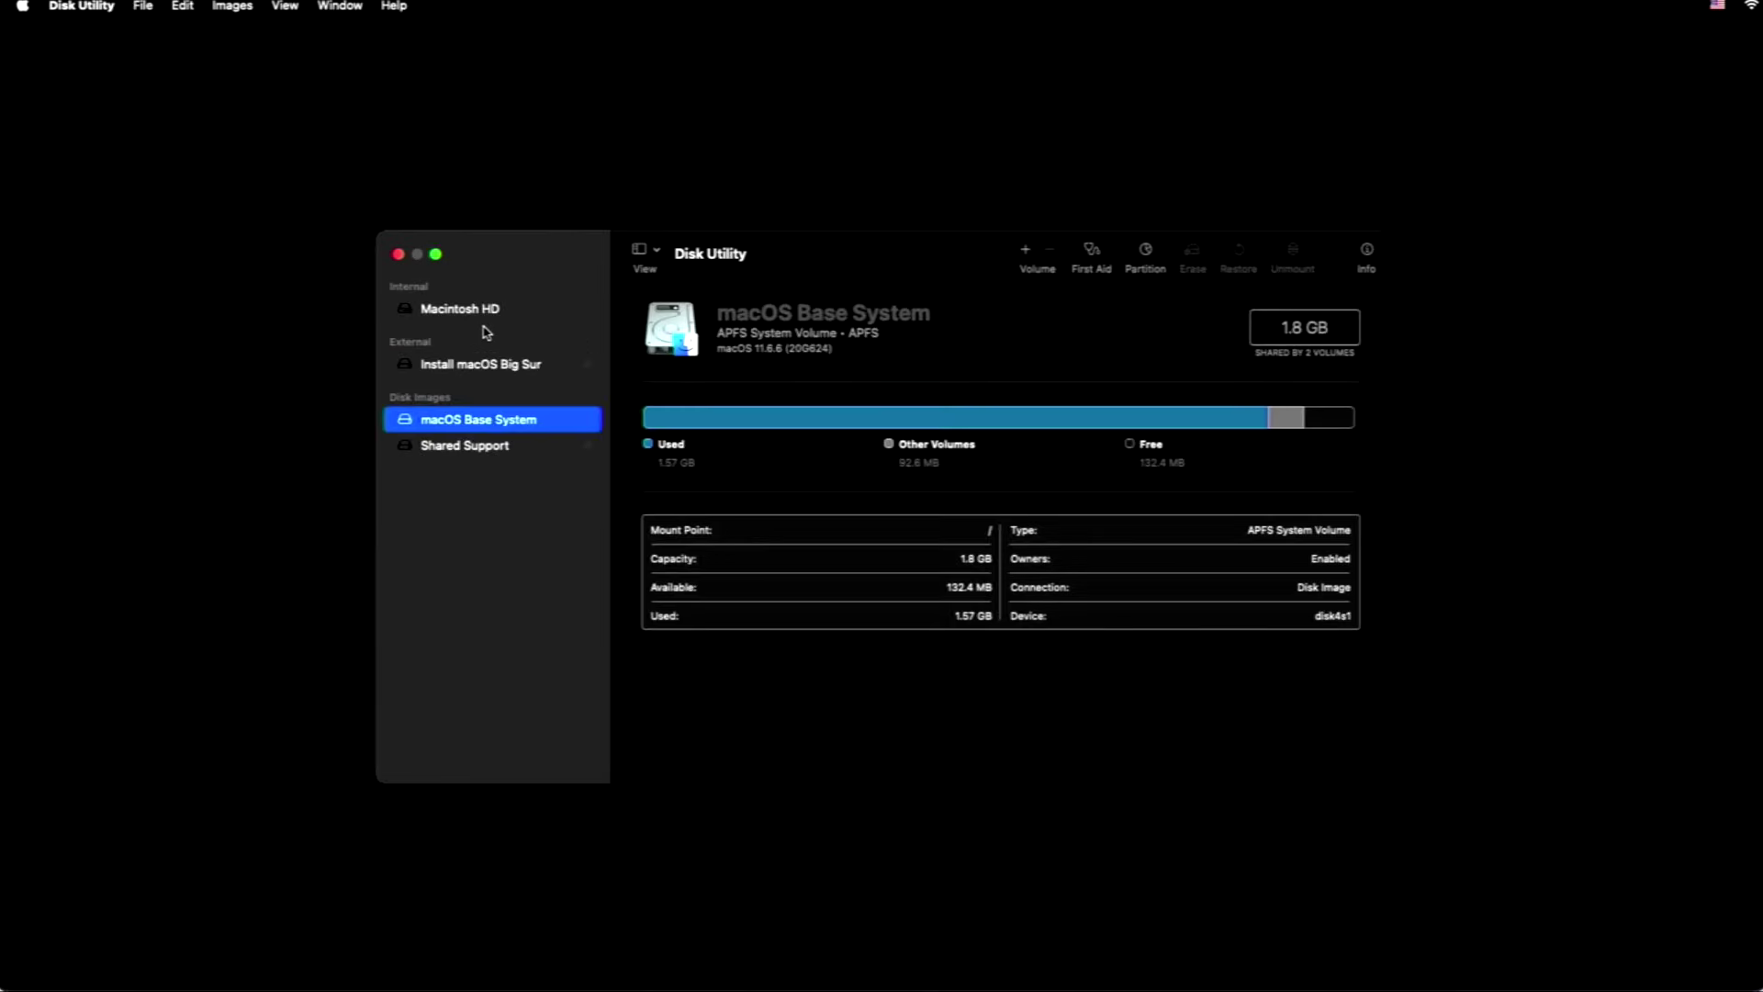
{"action": "left_click", "coordinate": [460, 311]}
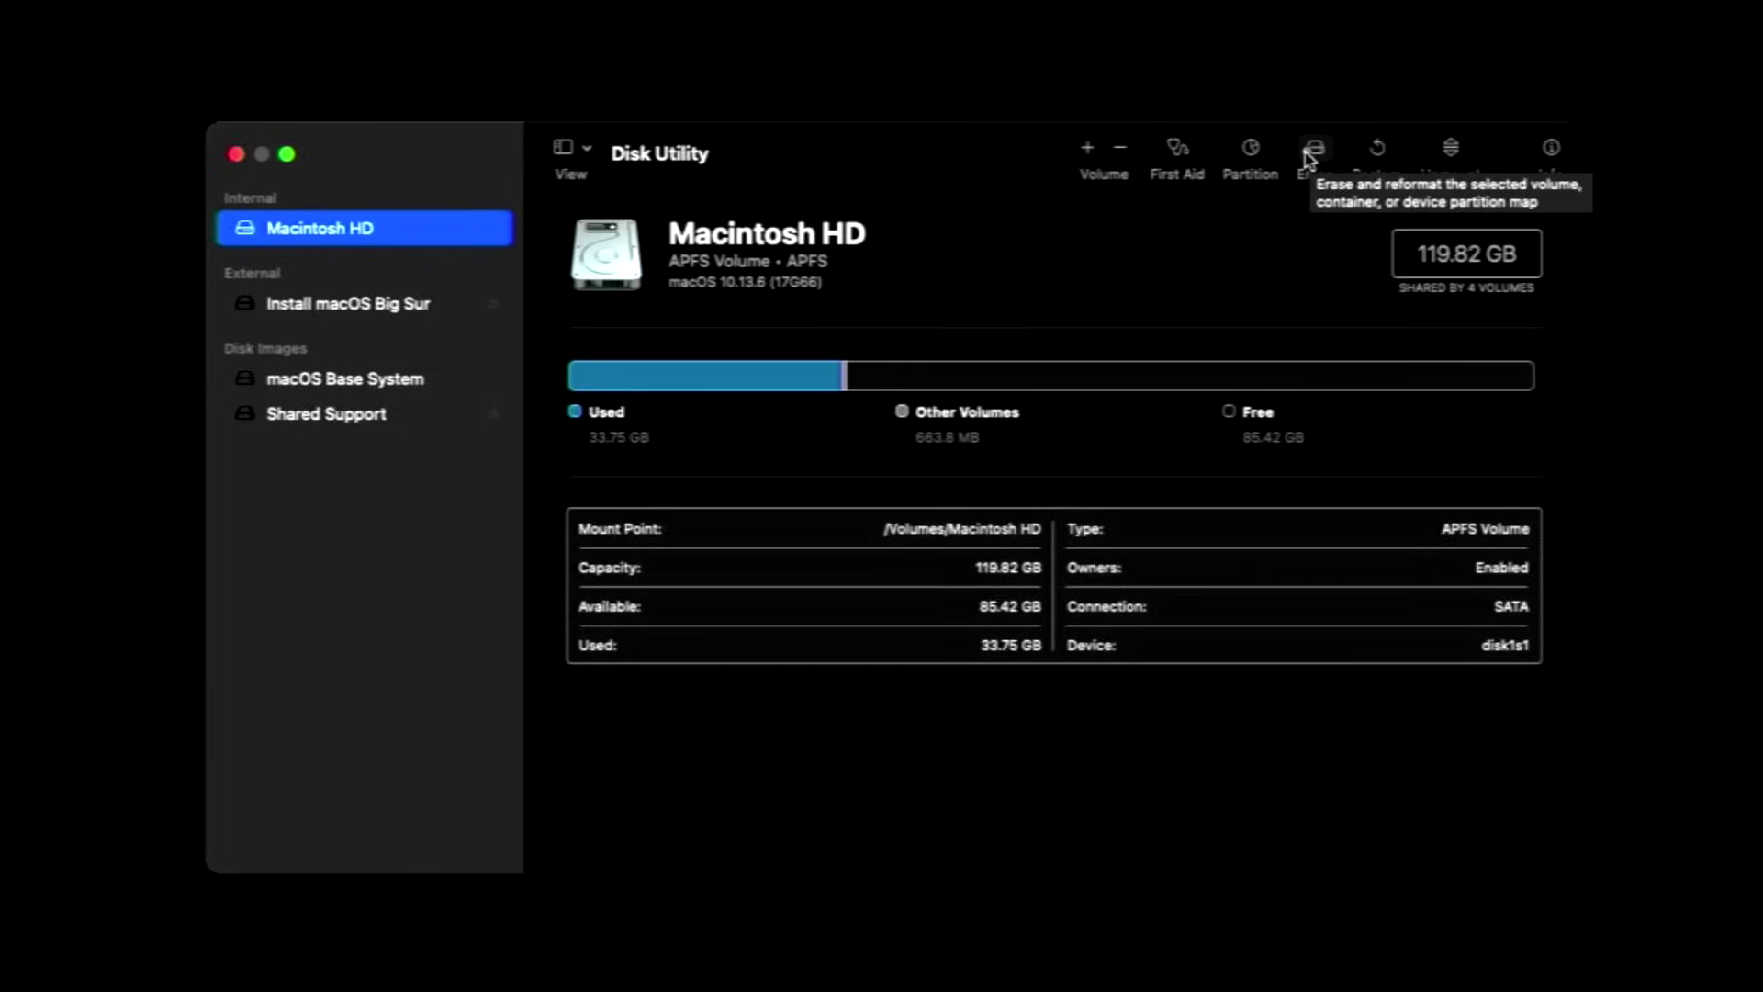
{"action": "left_click", "coordinate": [1311, 151]}
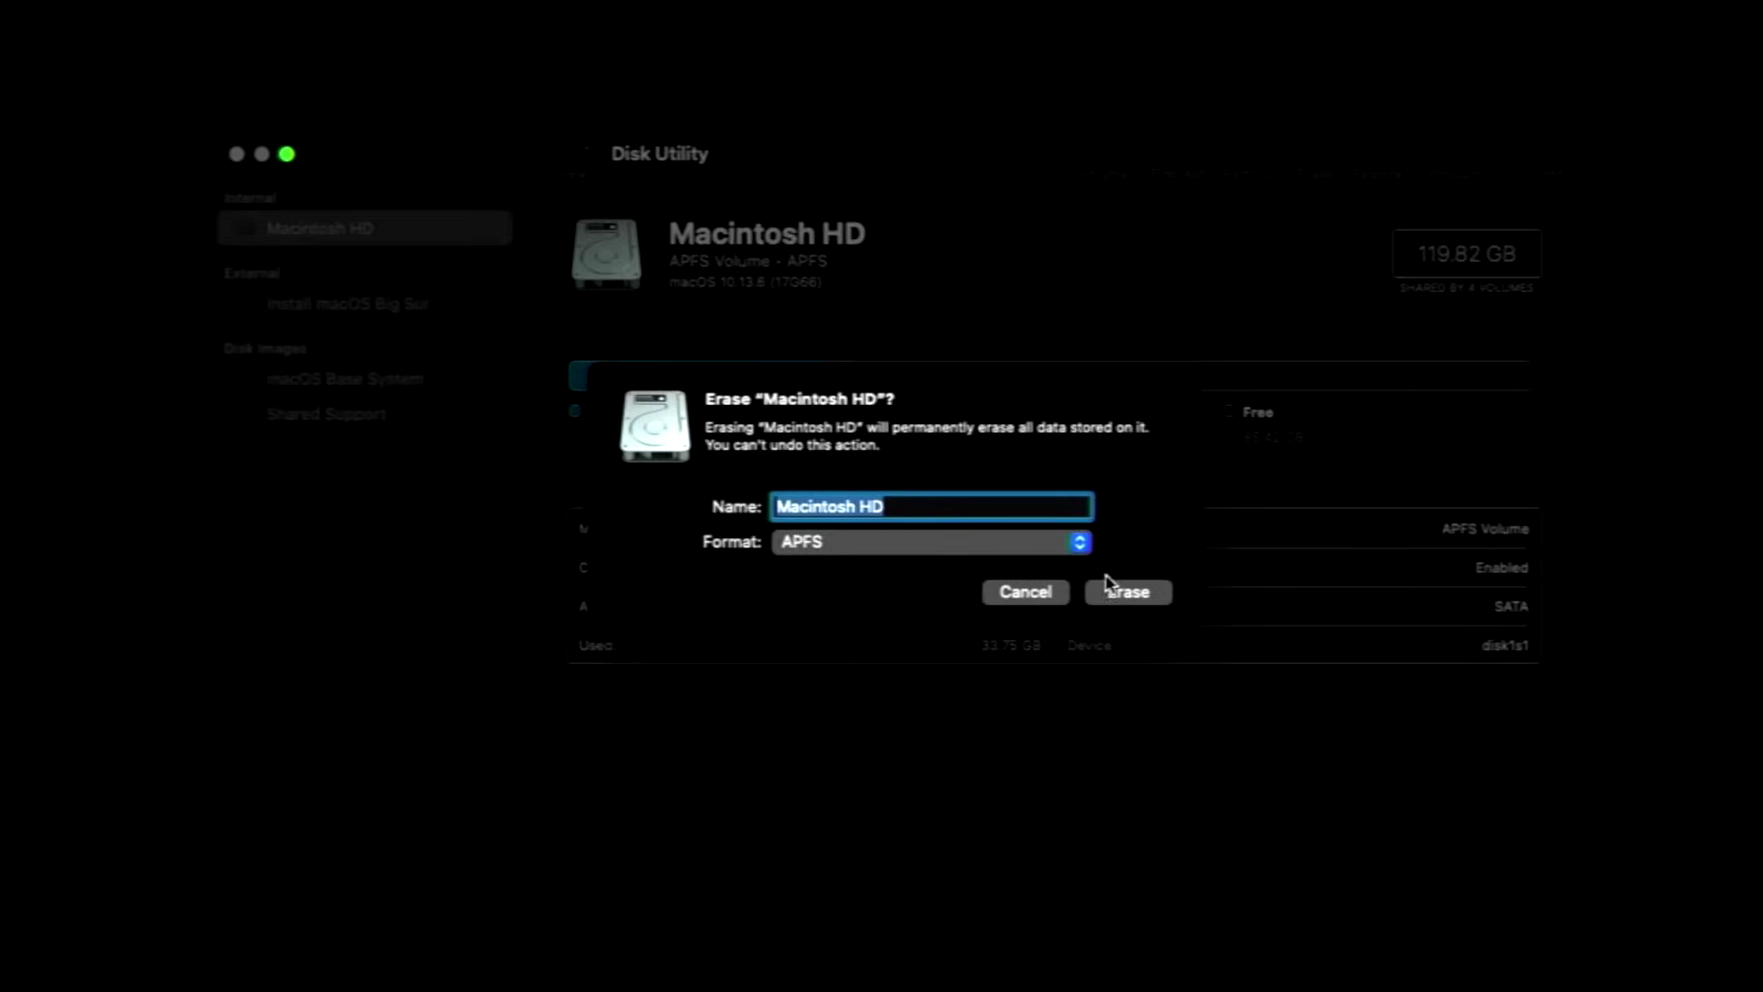
{"action": "left_click", "coordinate": [1121, 602]}
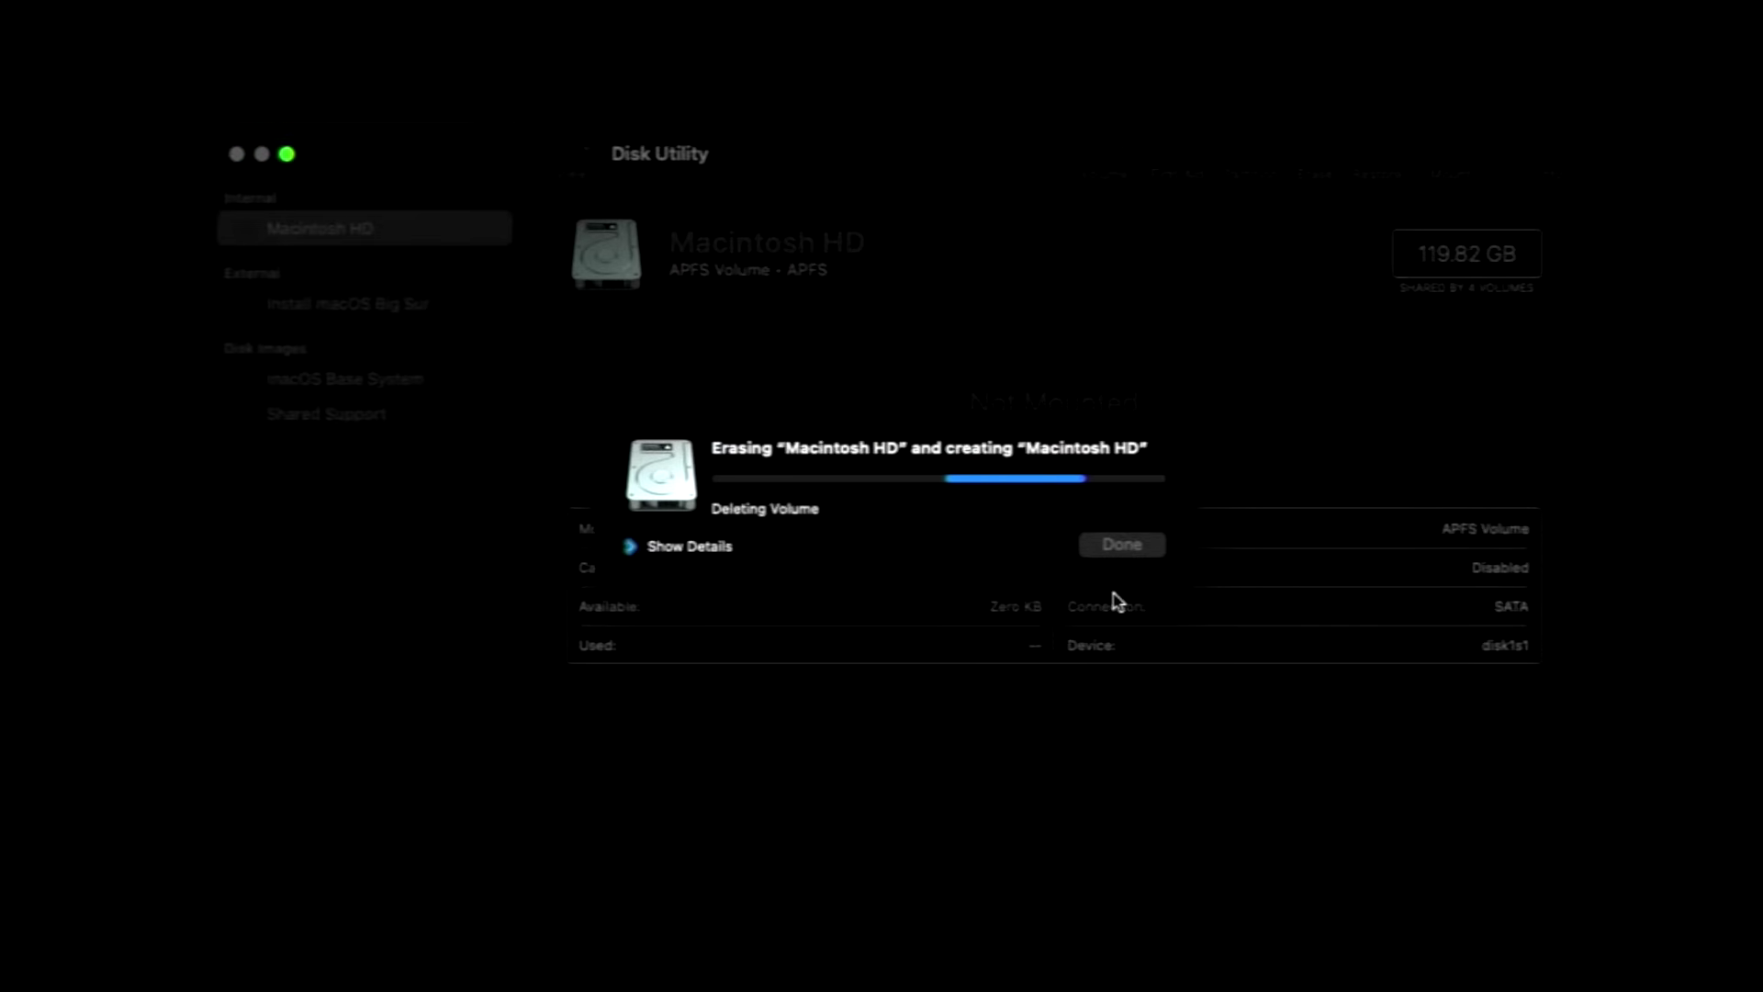
{"action": "left_click", "coordinate": [1122, 544]}
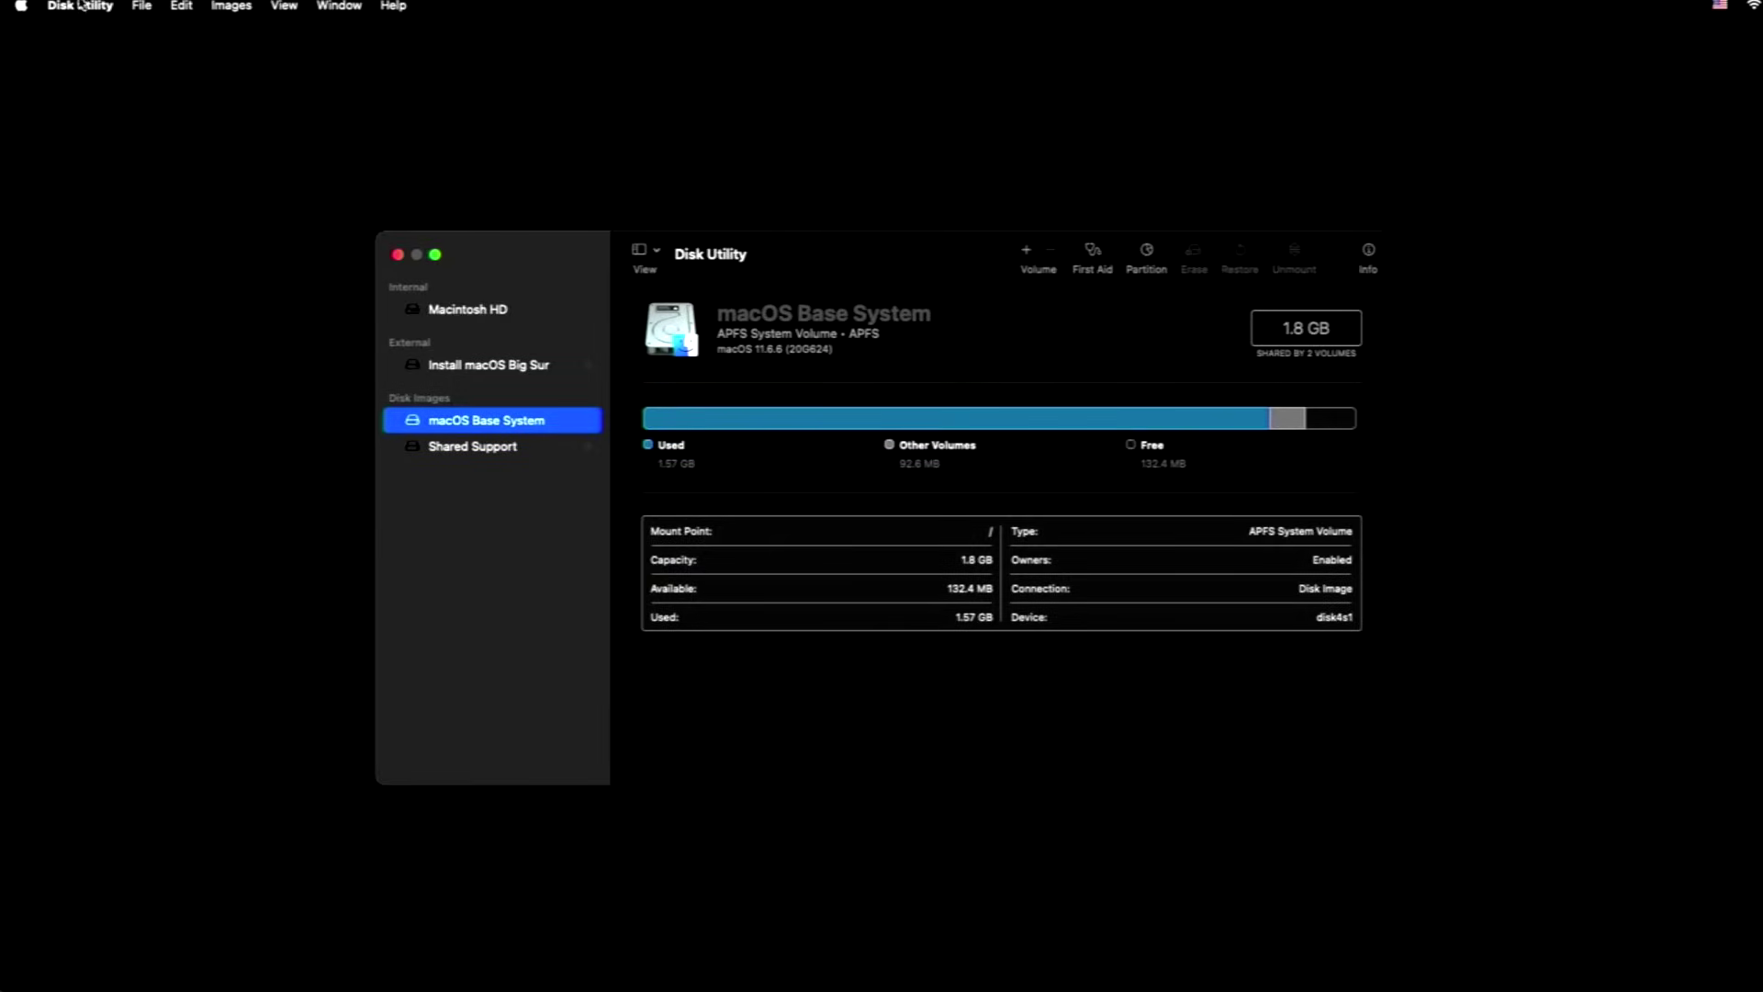
Quit Disk Utility and choose Install macOS Big Sur in the Recovery options.
{"action": "left_click", "coordinate": [85, 6]}
{"action": "left_click", "coordinate": [198, 175]}
{"action": "left_click", "coordinate": [839, 317]}
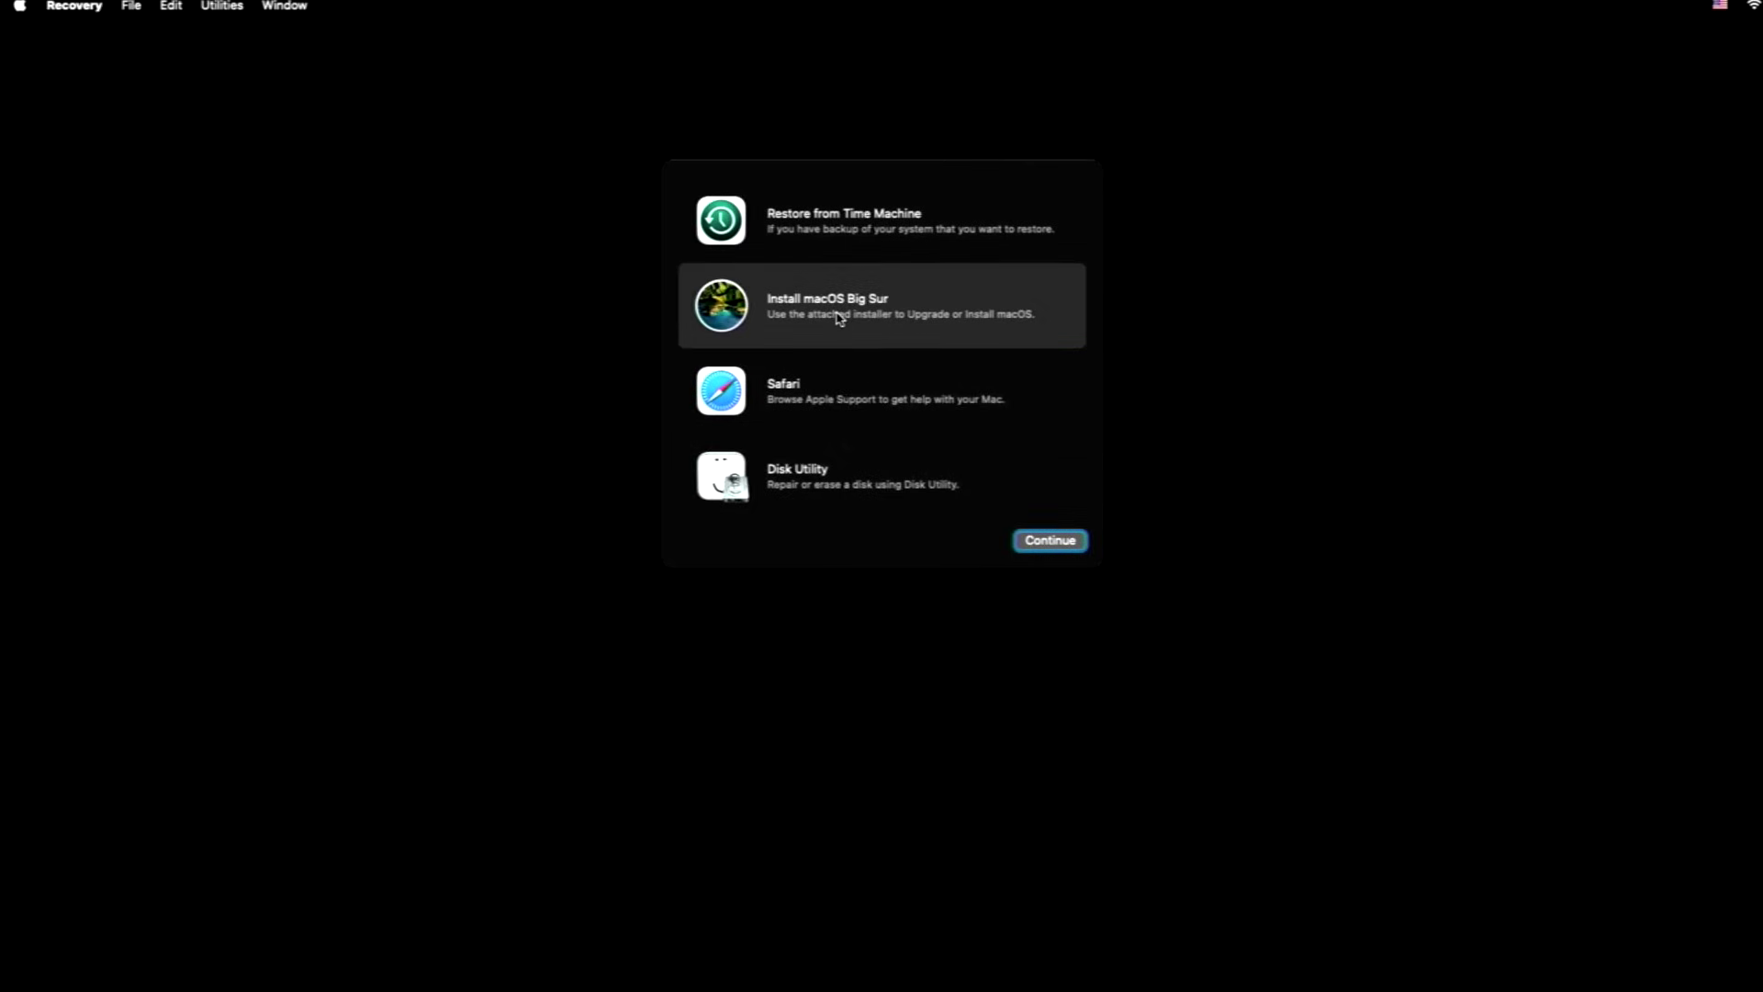
Install macOS Big Sur onto Macintosh HD after agreeing to the software license.
{"action": "left_click", "coordinate": [1047, 541]}
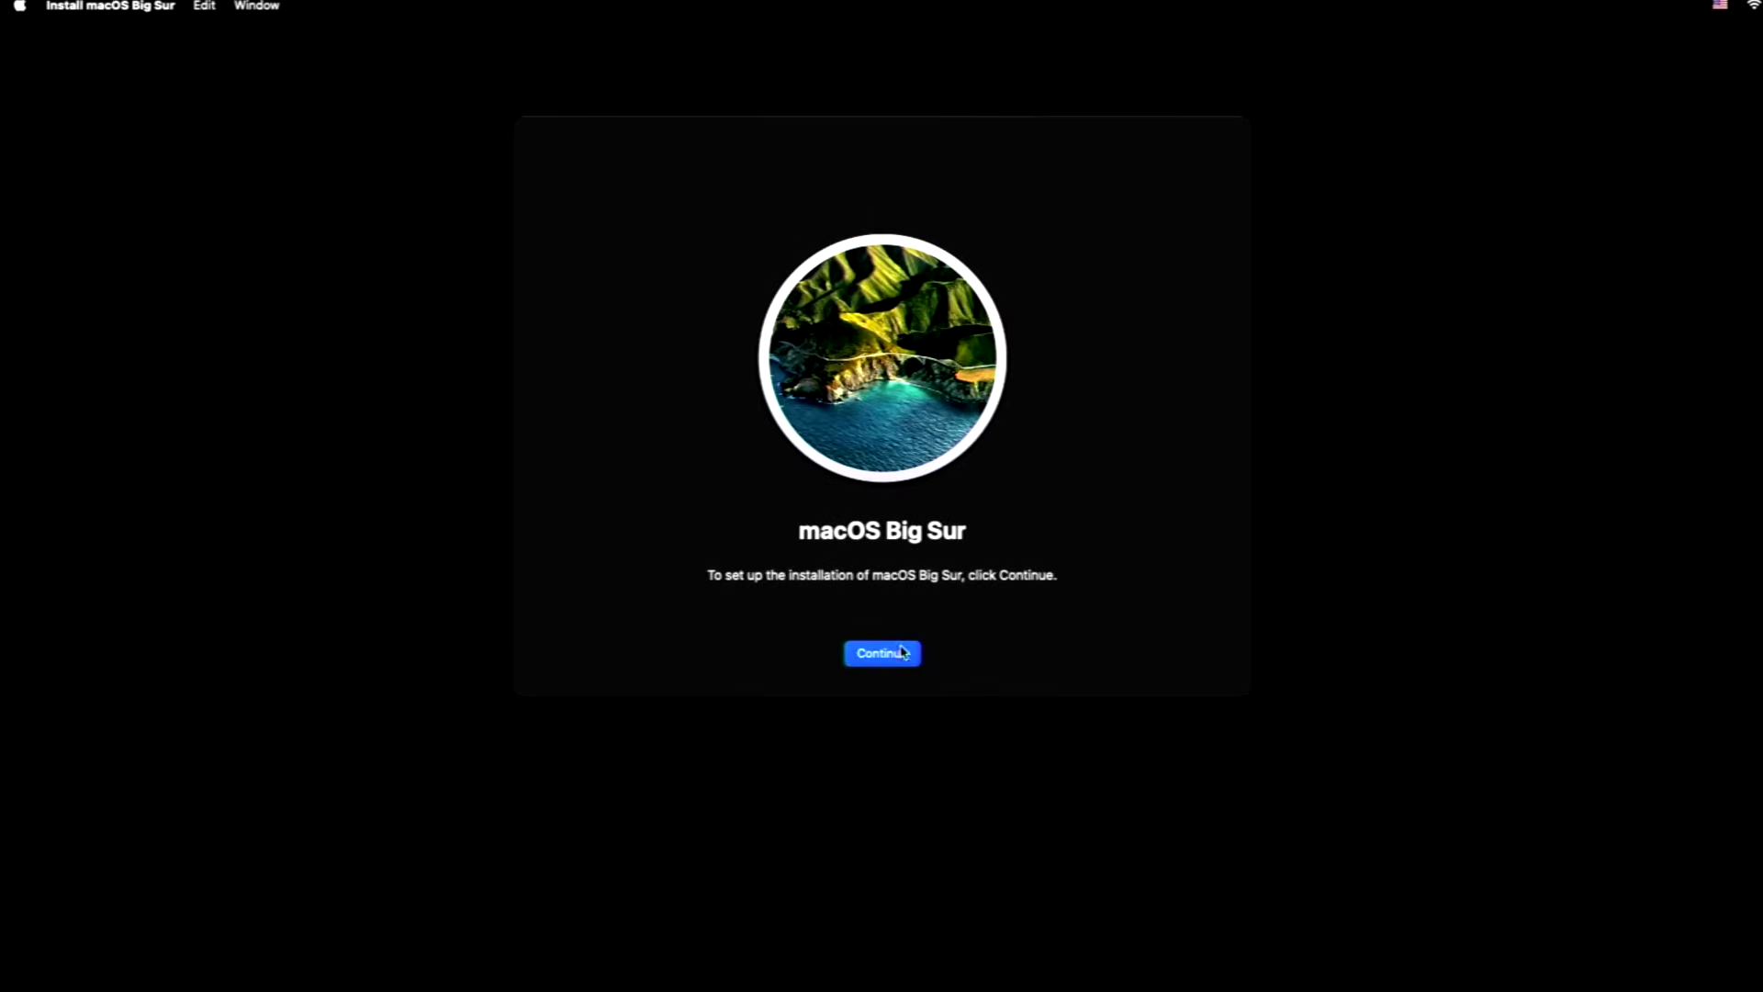
{"action": "left_click", "coordinate": [904, 654]}
{"action": "left_click", "coordinate": [928, 654]}
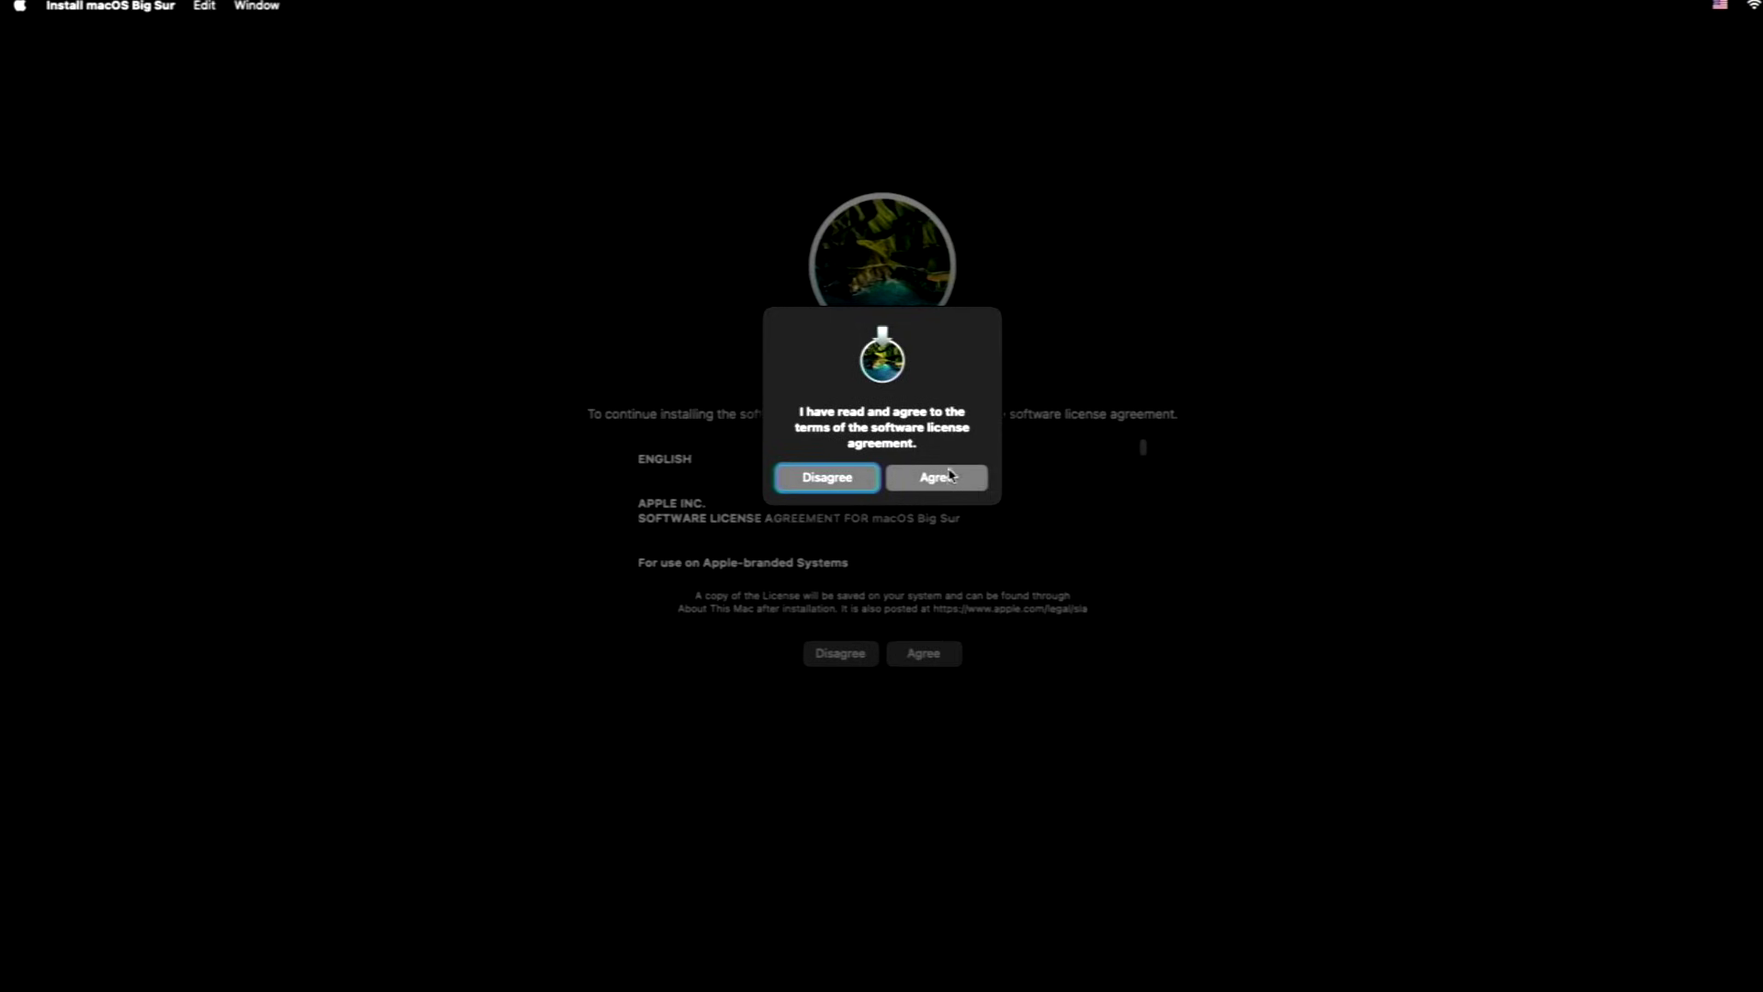
{"action": "left_click", "coordinate": [947, 473]}
{"action": "left_click", "coordinate": [813, 521]}
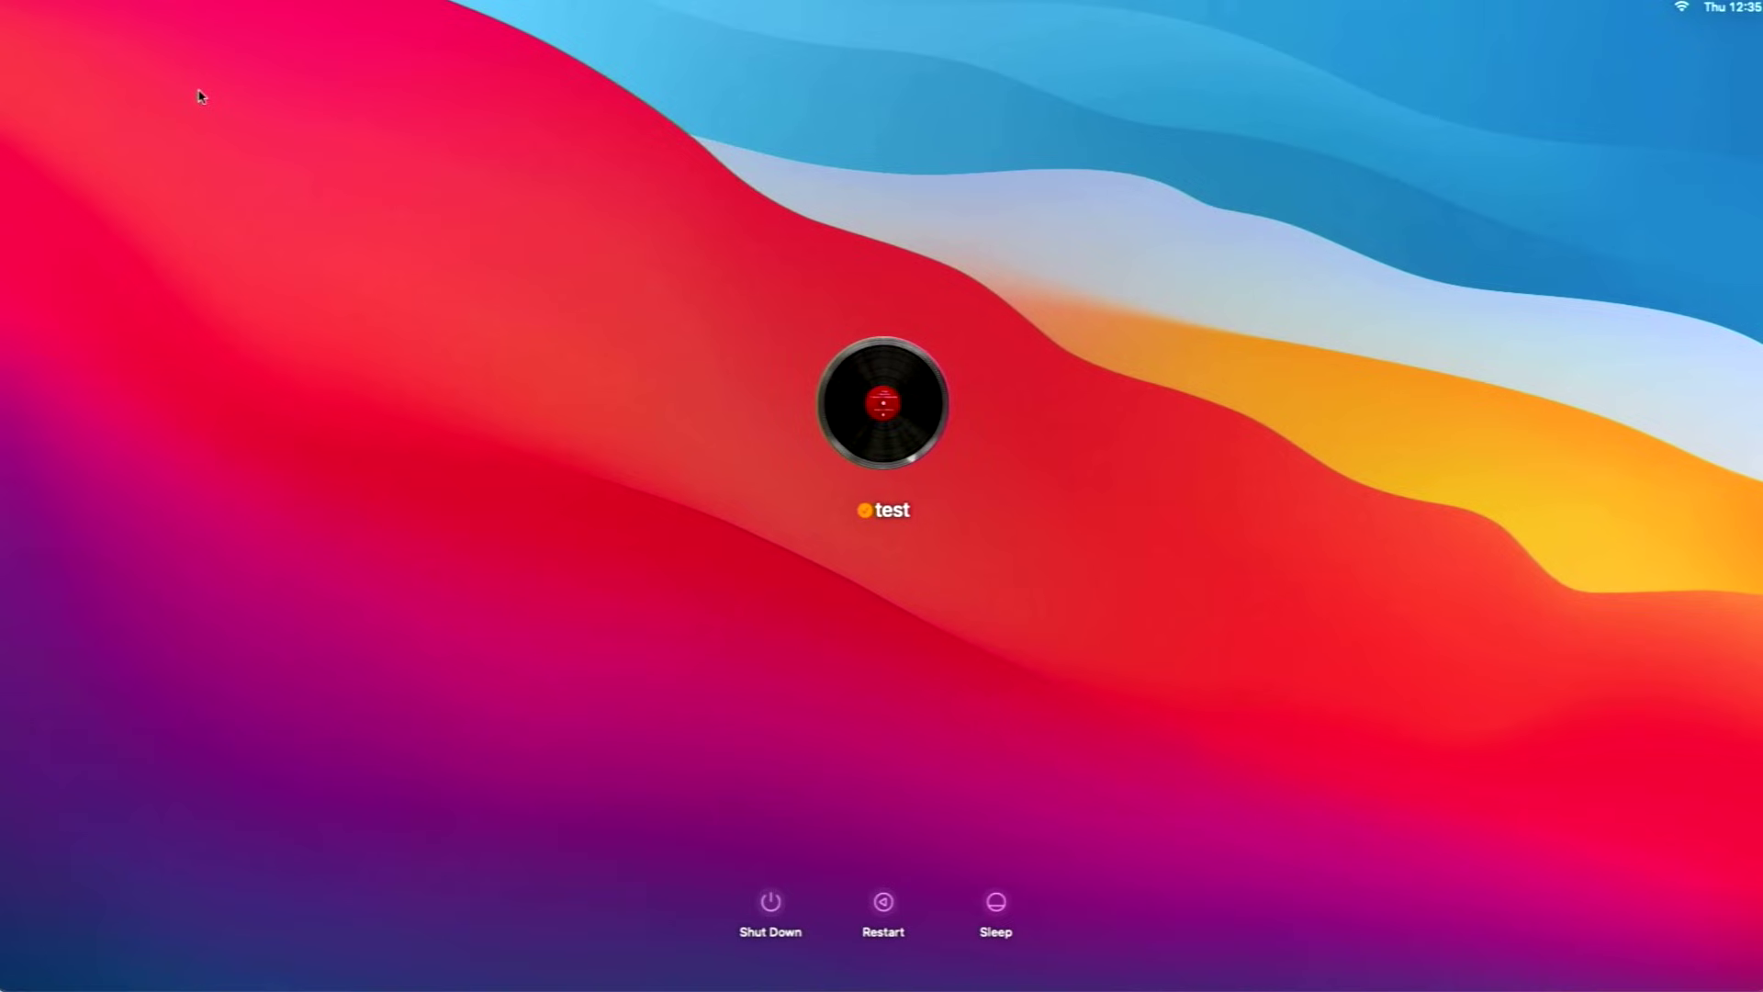
Log in to the new Big Sur account with its password.
{"action": "left_click", "coordinate": [918, 473]}
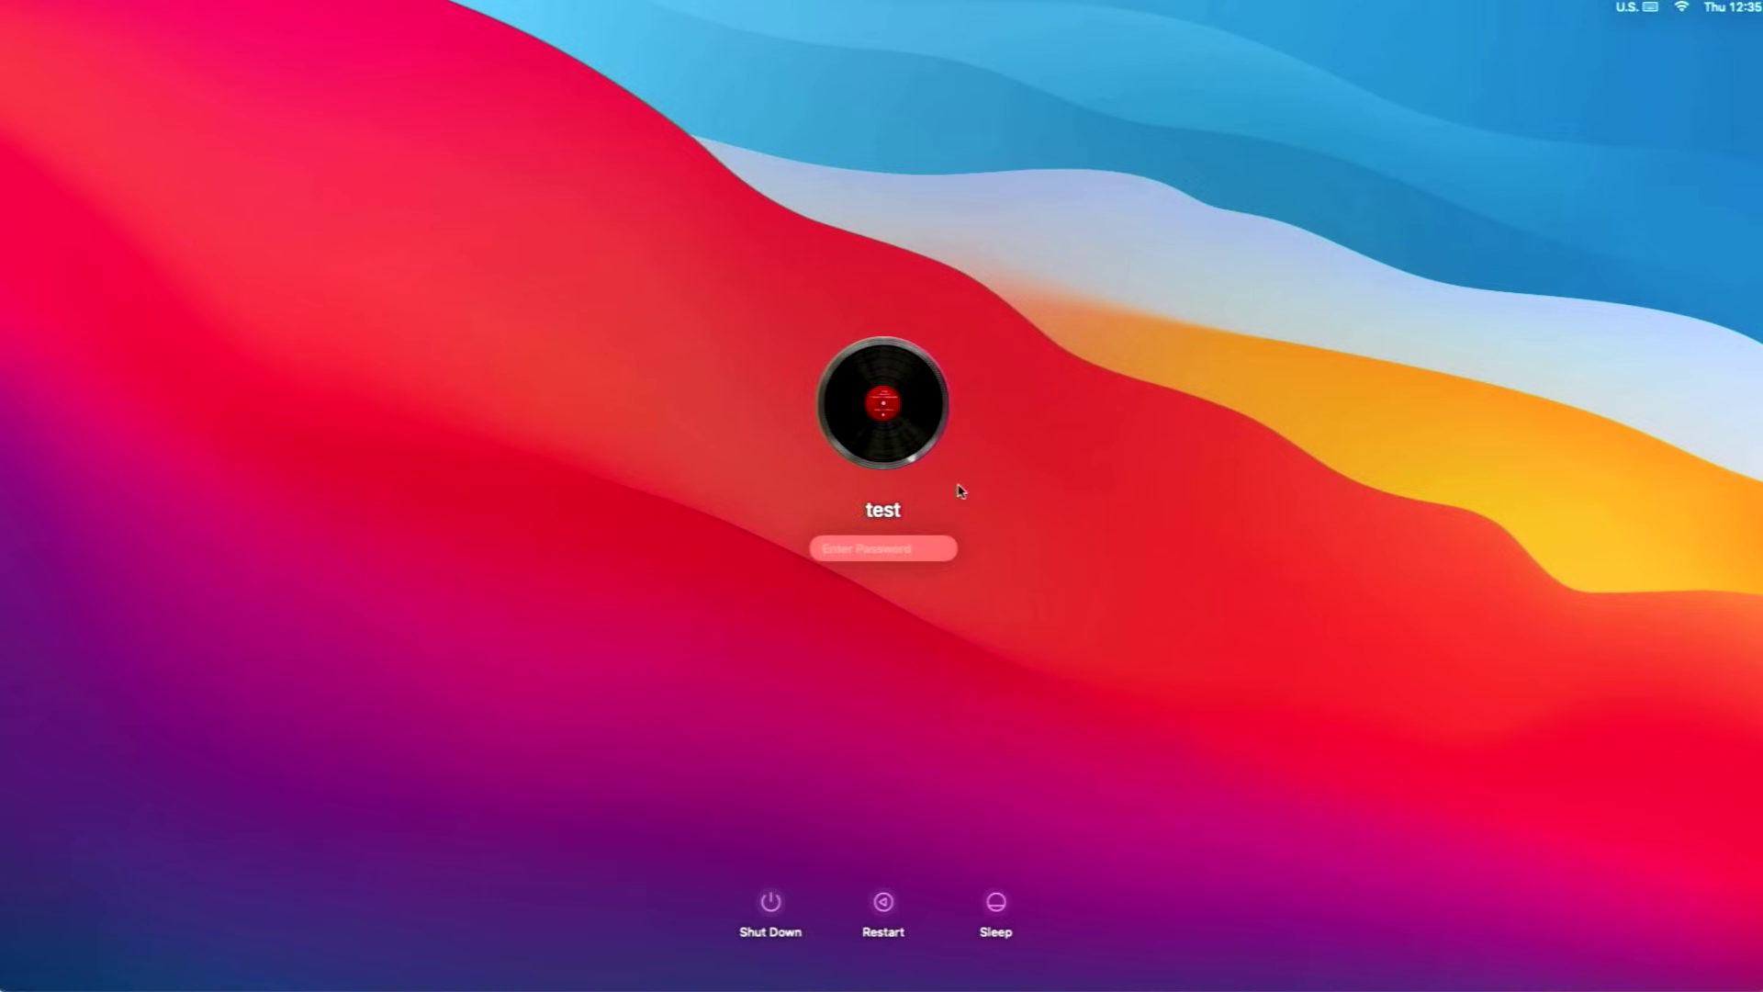
{"action": "type", "text": "te"}
{"action": "key", "text": "Return"}
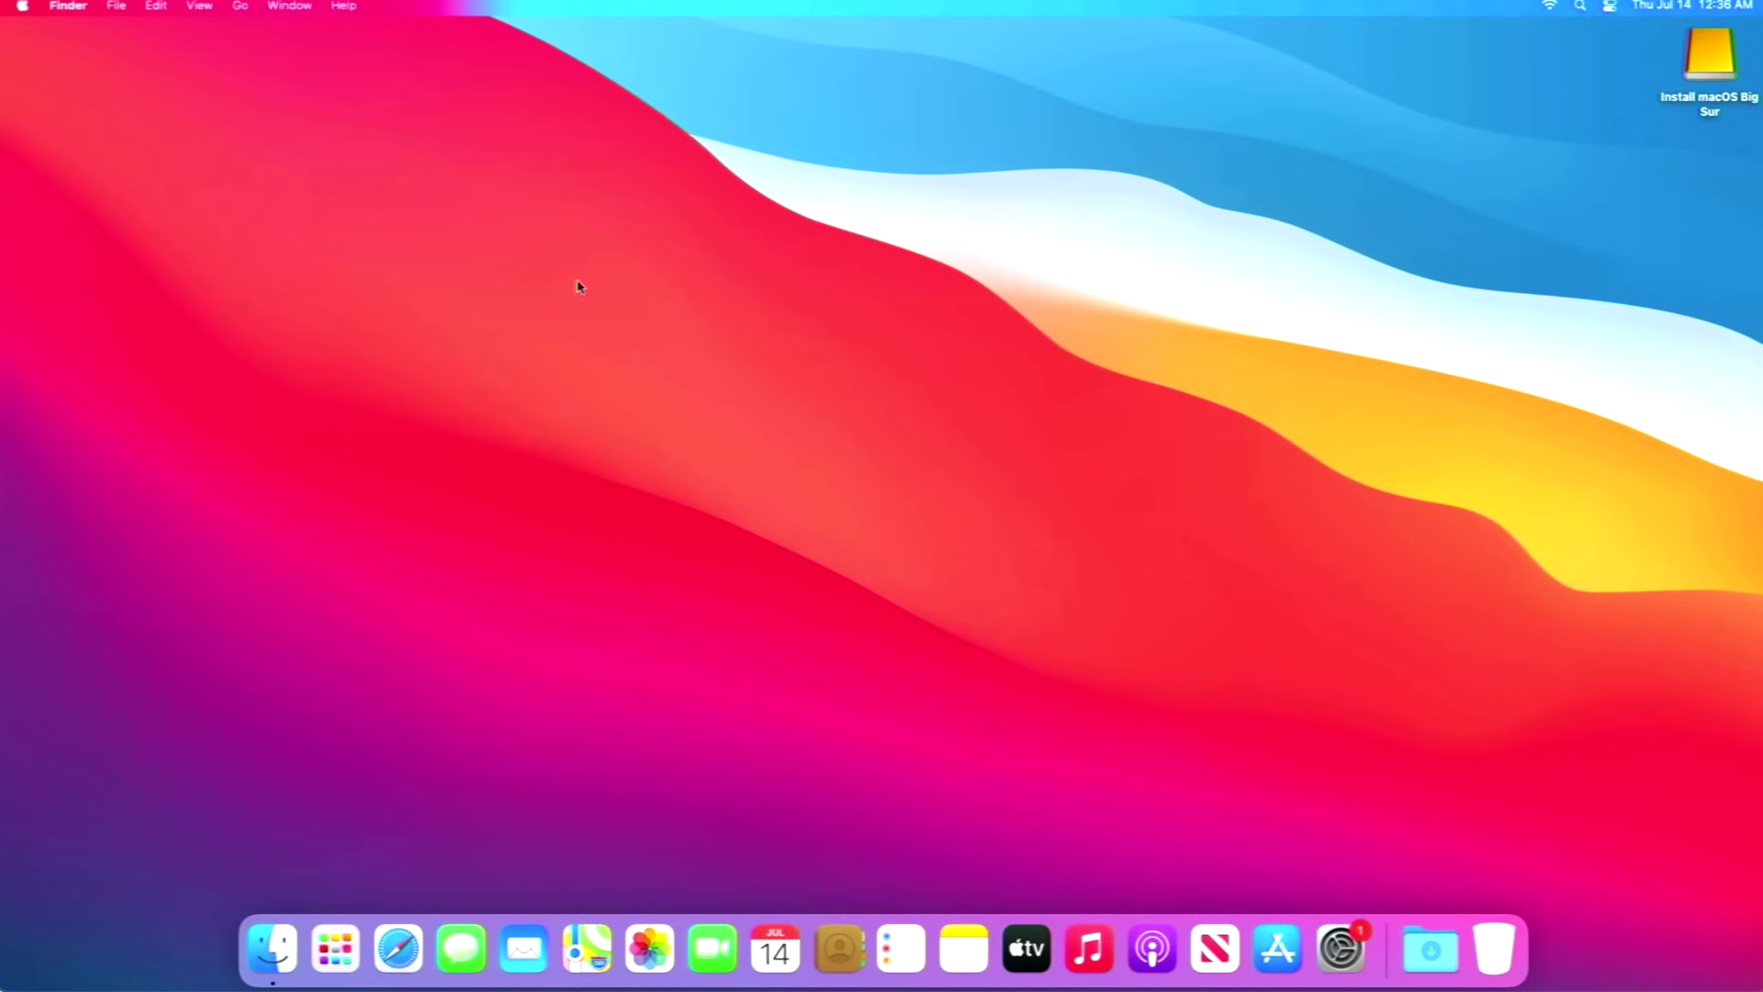
Turn on Hard disks in Finder Preferences so Macintosh HD shows on the desktop.
{"action": "left_click", "coordinate": [74, 11]}
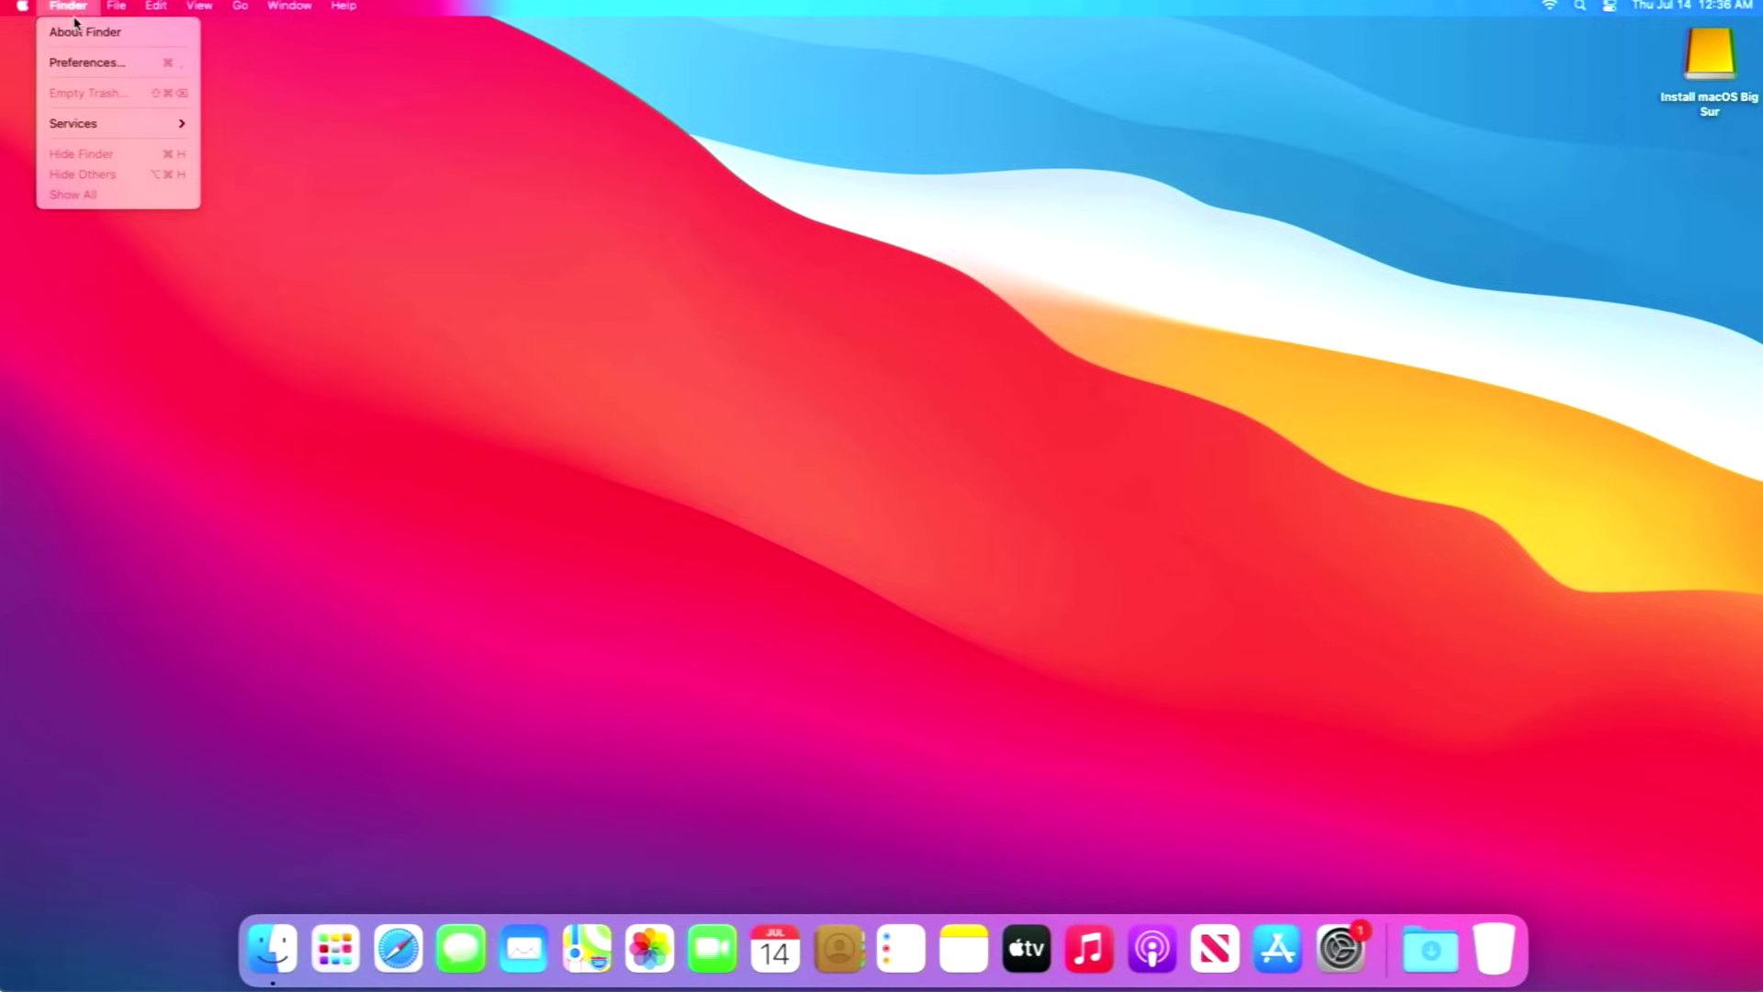
{"action": "left_click", "coordinate": [80, 61]}
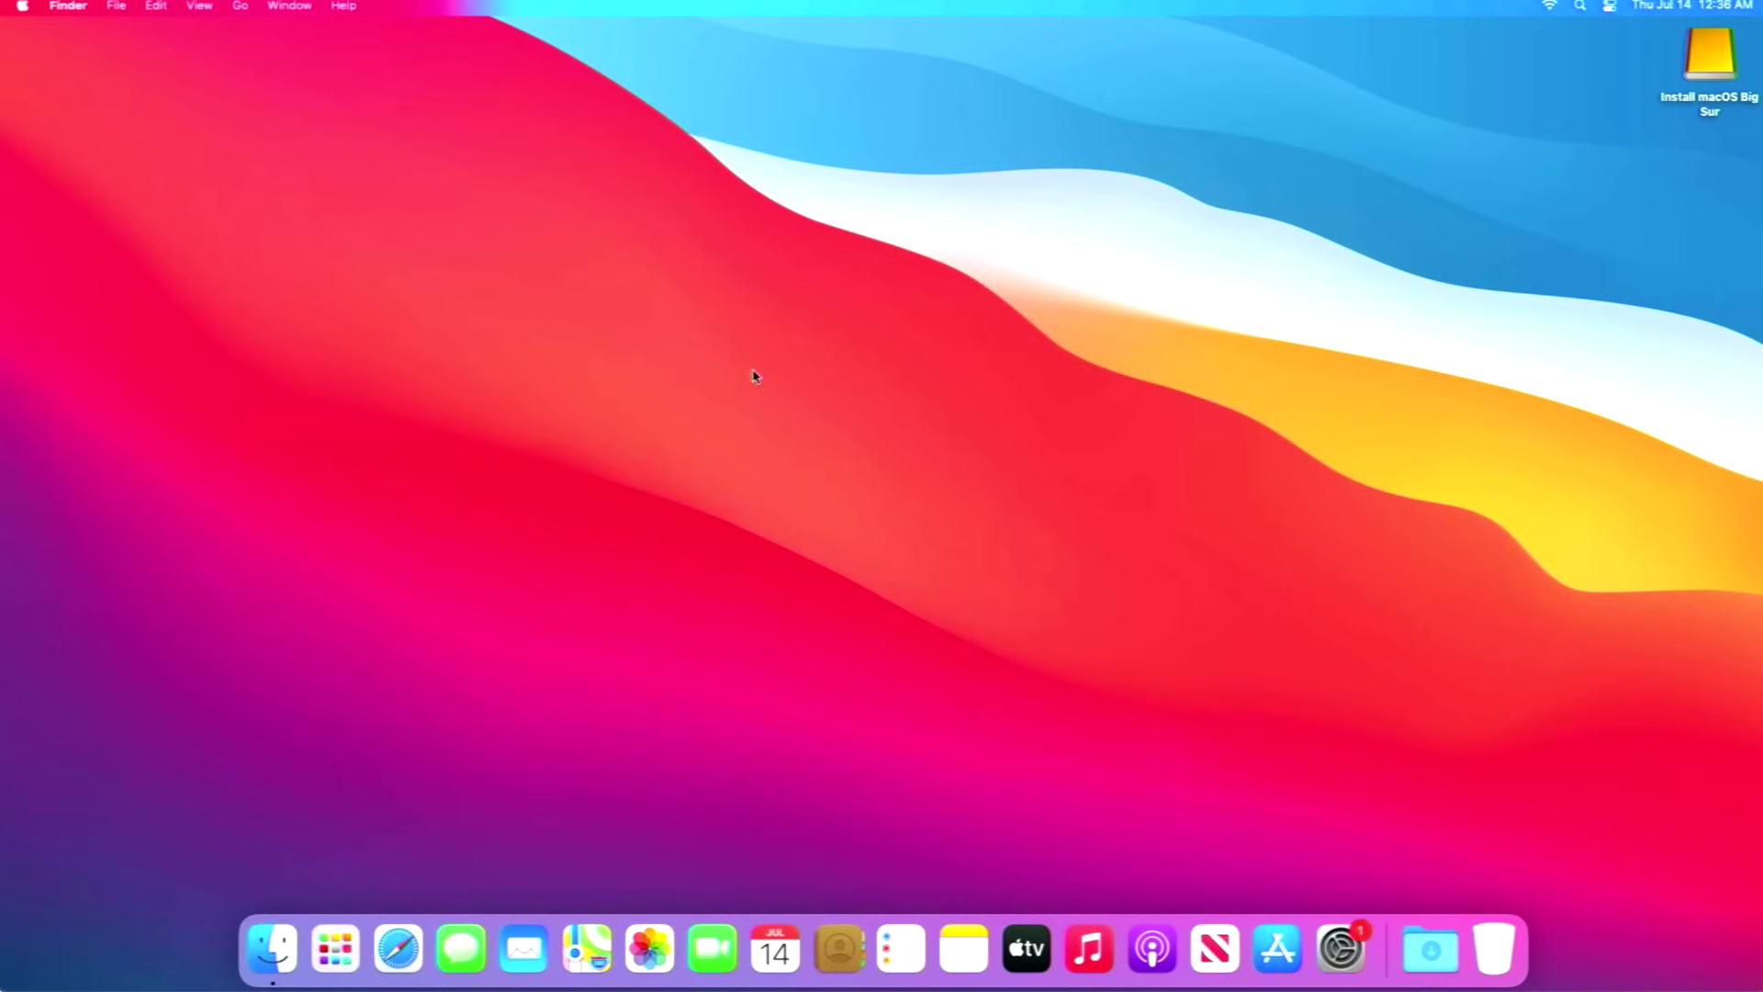
{"action": "left_click", "coordinate": [83, 150]}
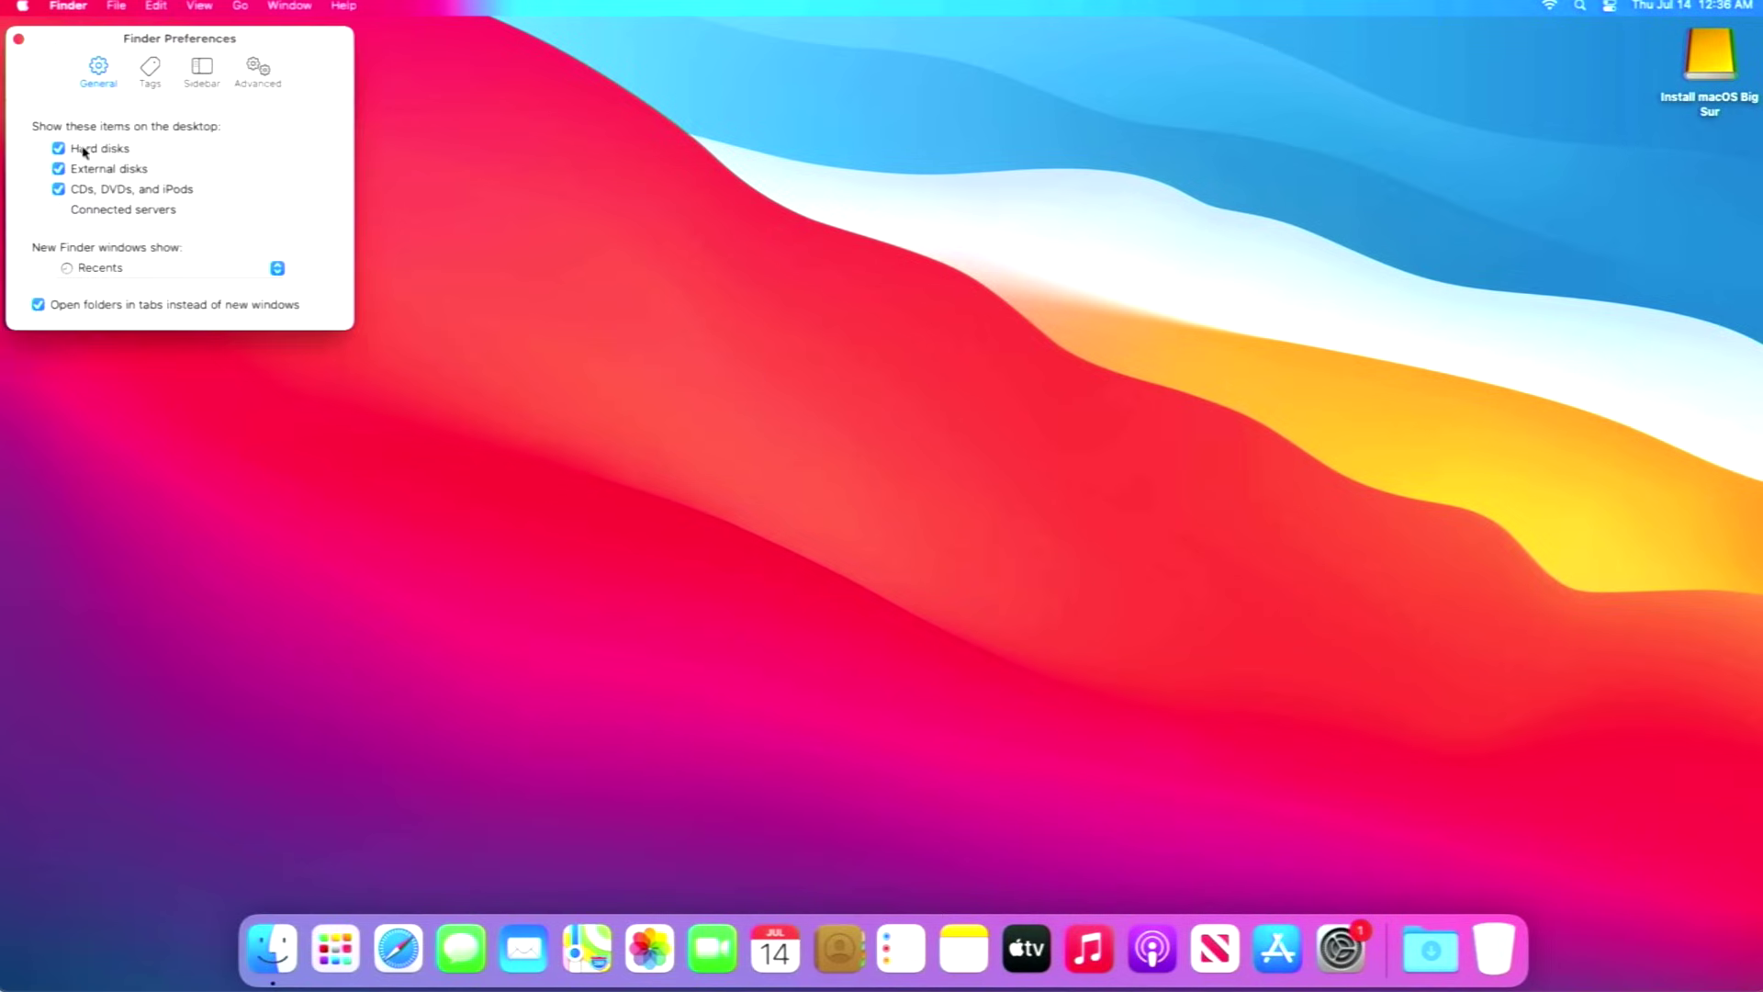
{"action": "left_click", "coordinate": [18, 39]}
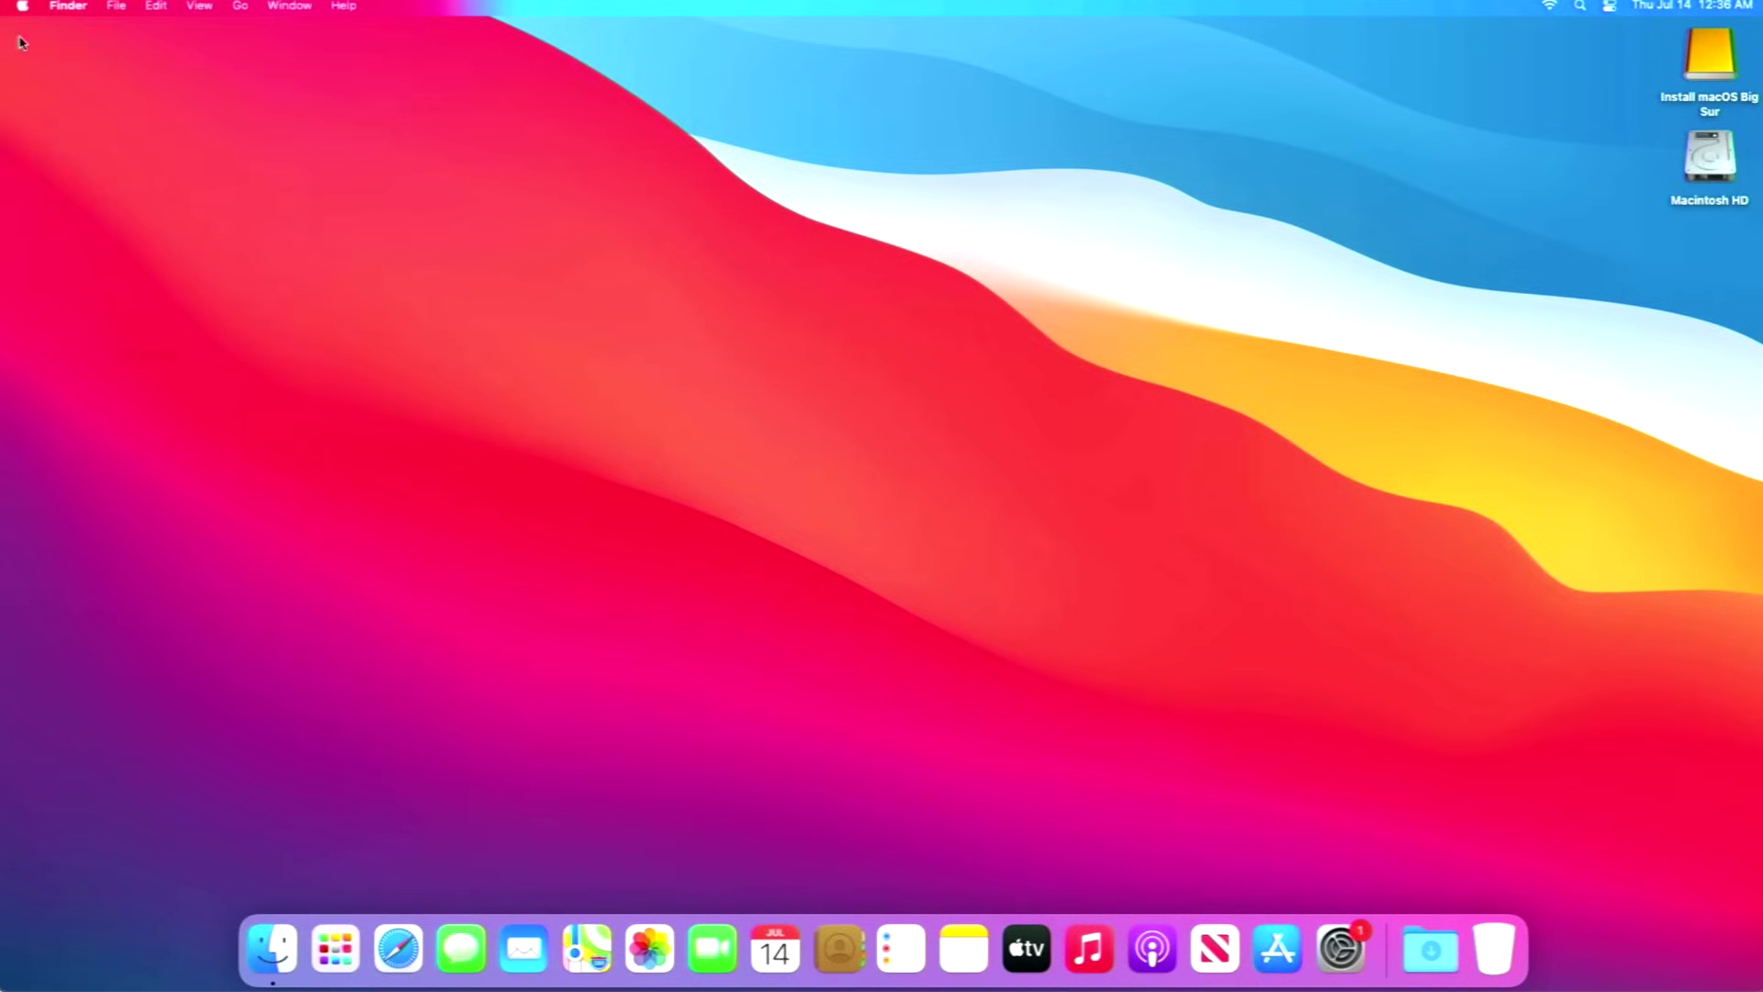
Sort the desktop icons by name.
{"action": "left_click", "coordinate": [200, 8]}
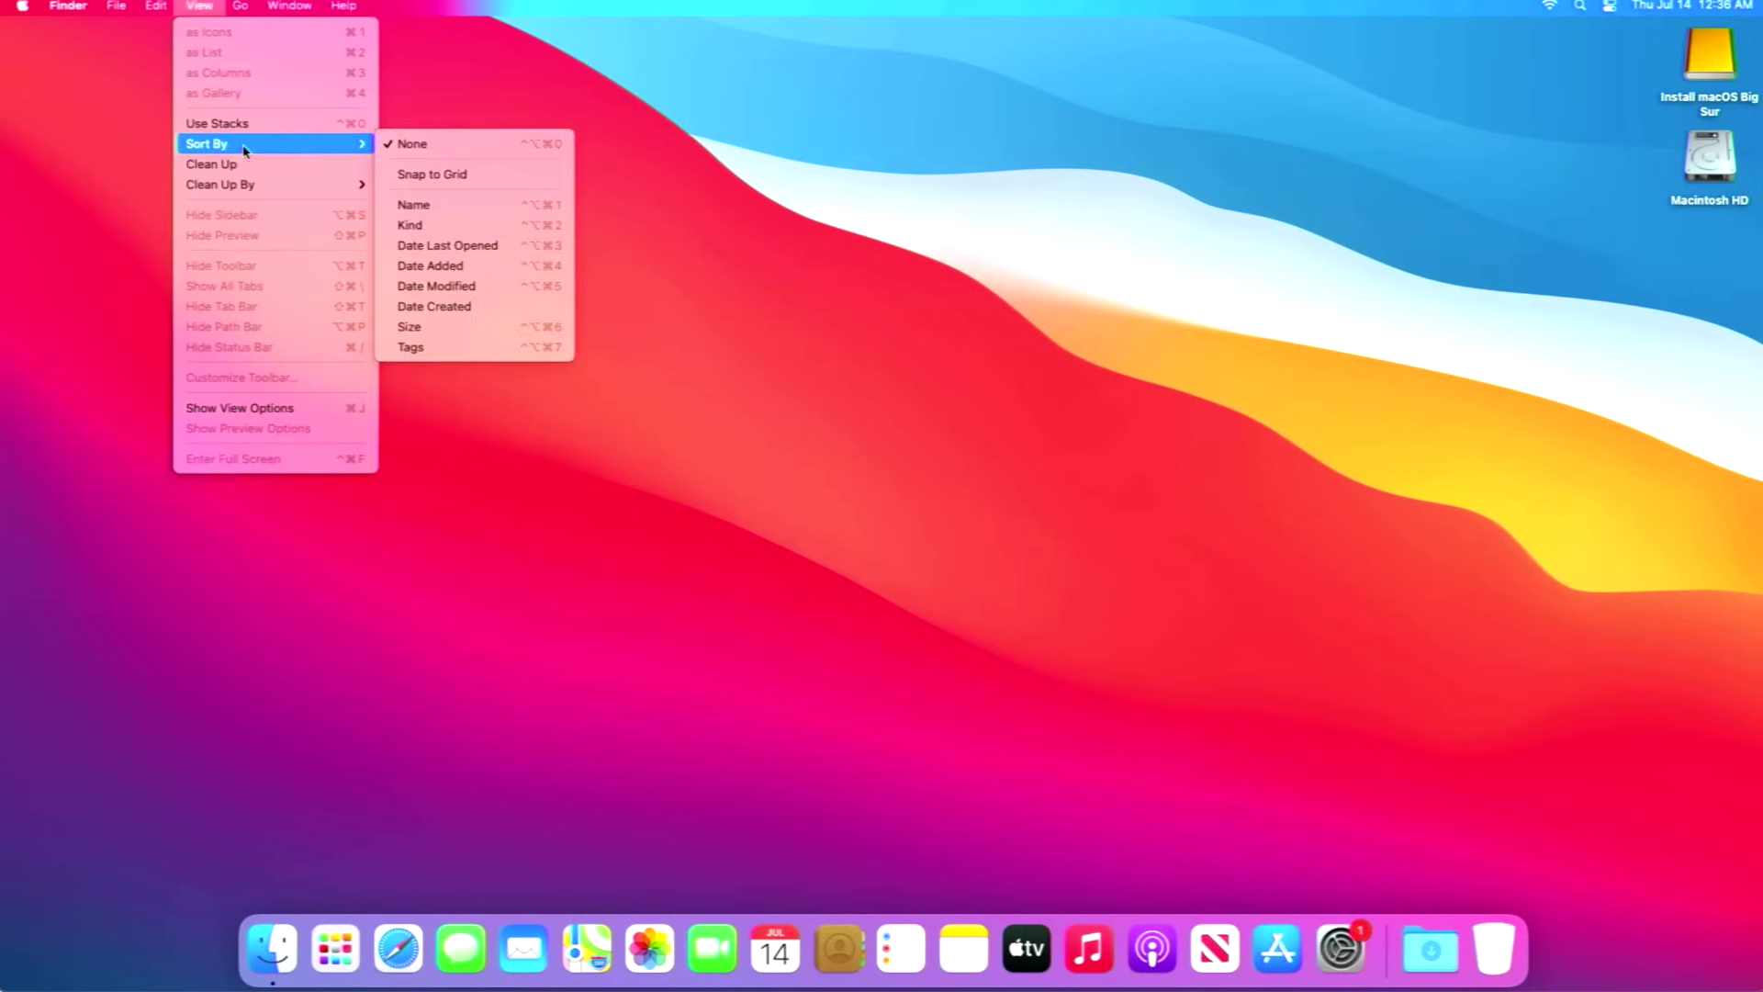
{"action": "mouse_move", "coordinate": [362, 144]}
{"action": "left_click", "coordinate": [415, 204]}
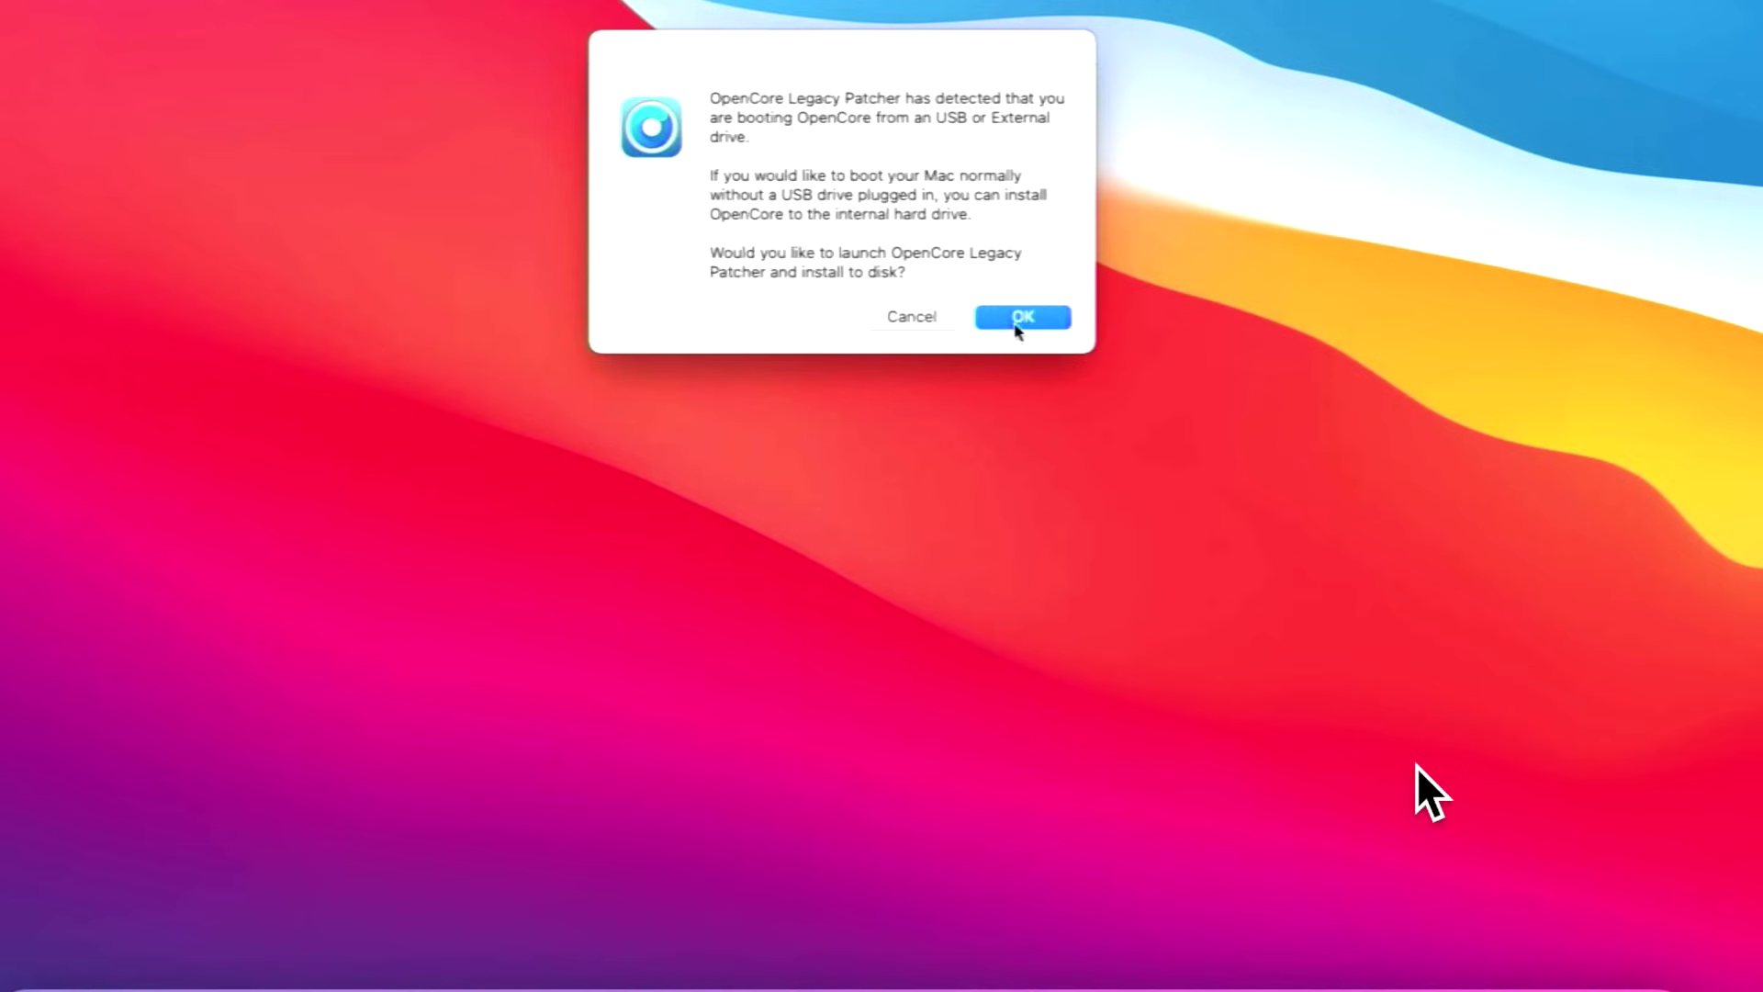
Accept the OpenCore alert, build the Macmini4,1 OpenCore configuration, and bring up the install disk list.
{"action": "left_click", "coordinate": [1016, 322]}
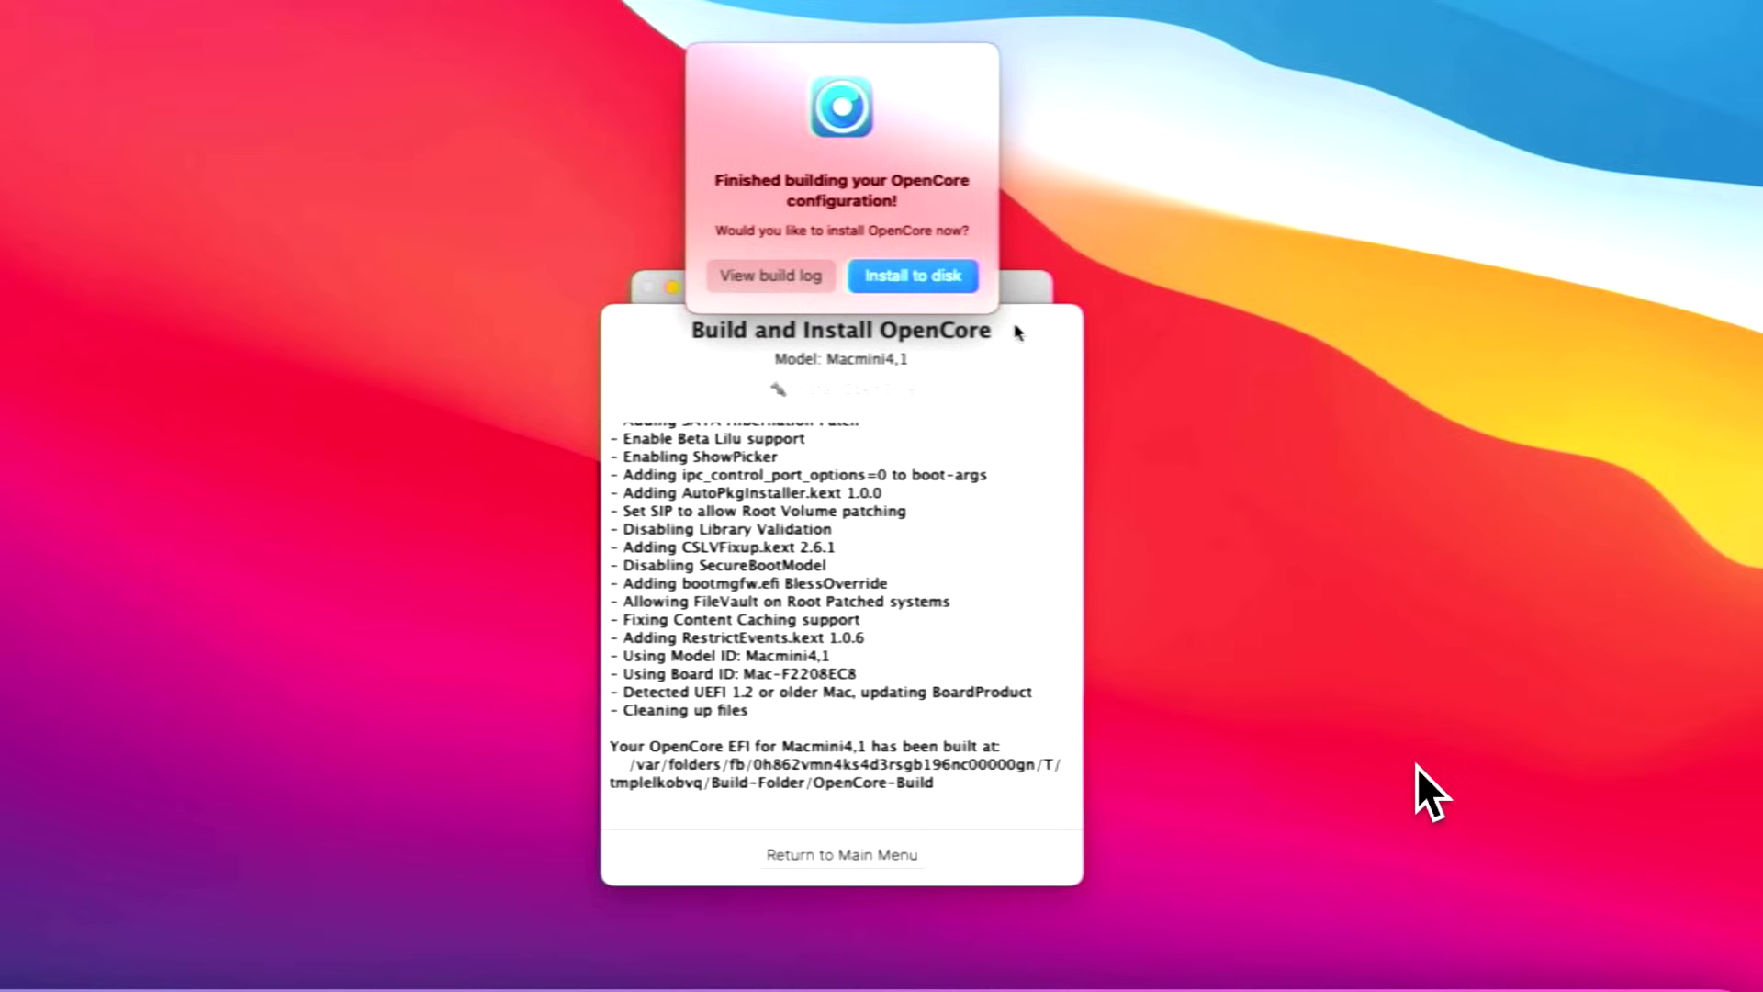
{"action": "left_click", "coordinate": [952, 280]}
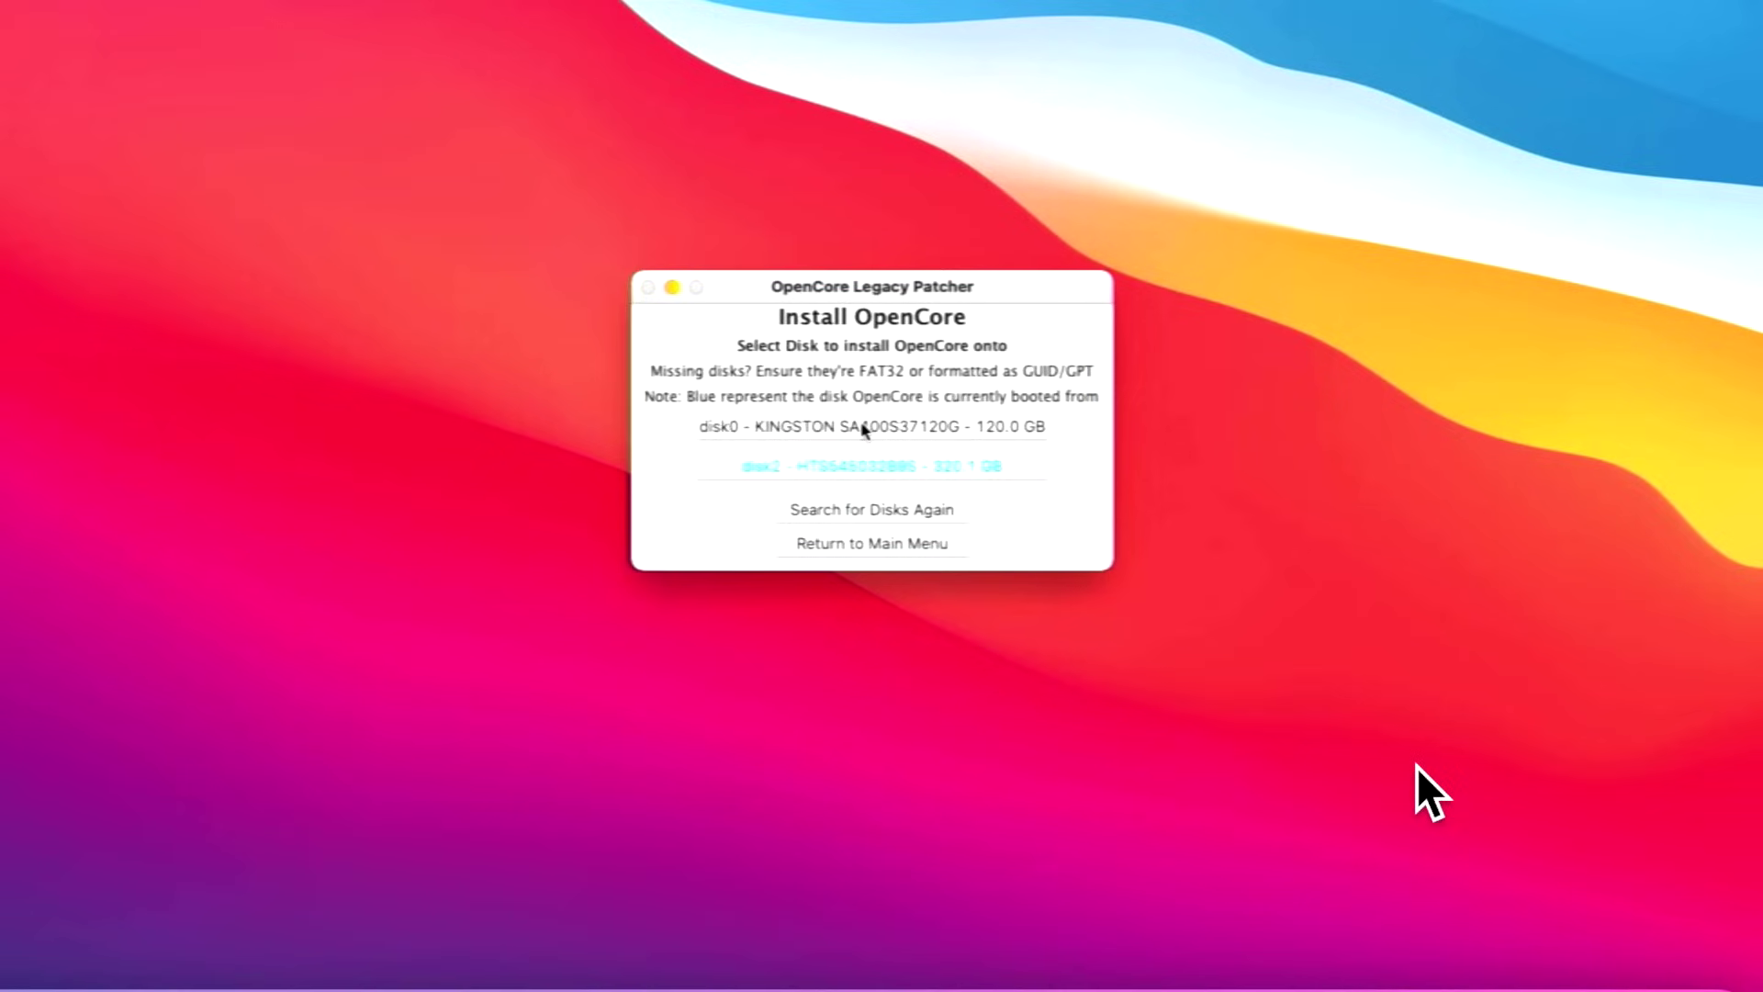
Install OpenCore onto the 120 GB KINGSTON disk0's disk0s1 EFI partition, authorising with the admin password.
{"action": "left_click", "coordinate": [863, 428]}
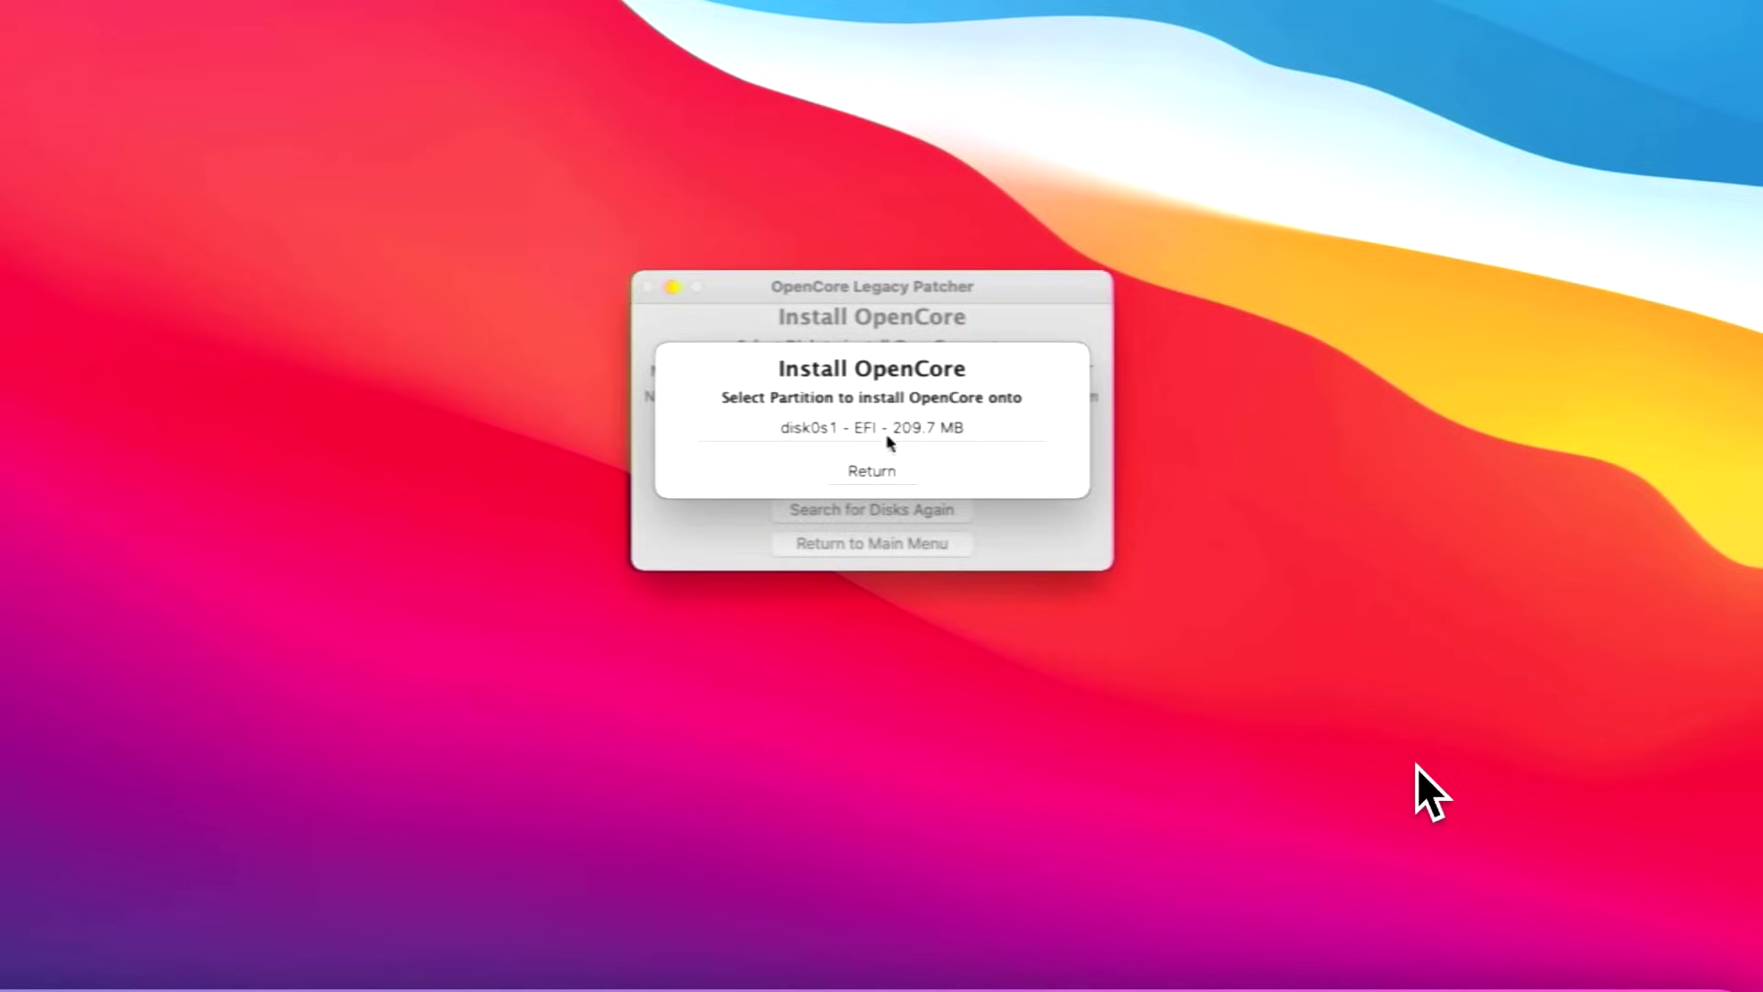
{"action": "left_click", "coordinate": [928, 432]}
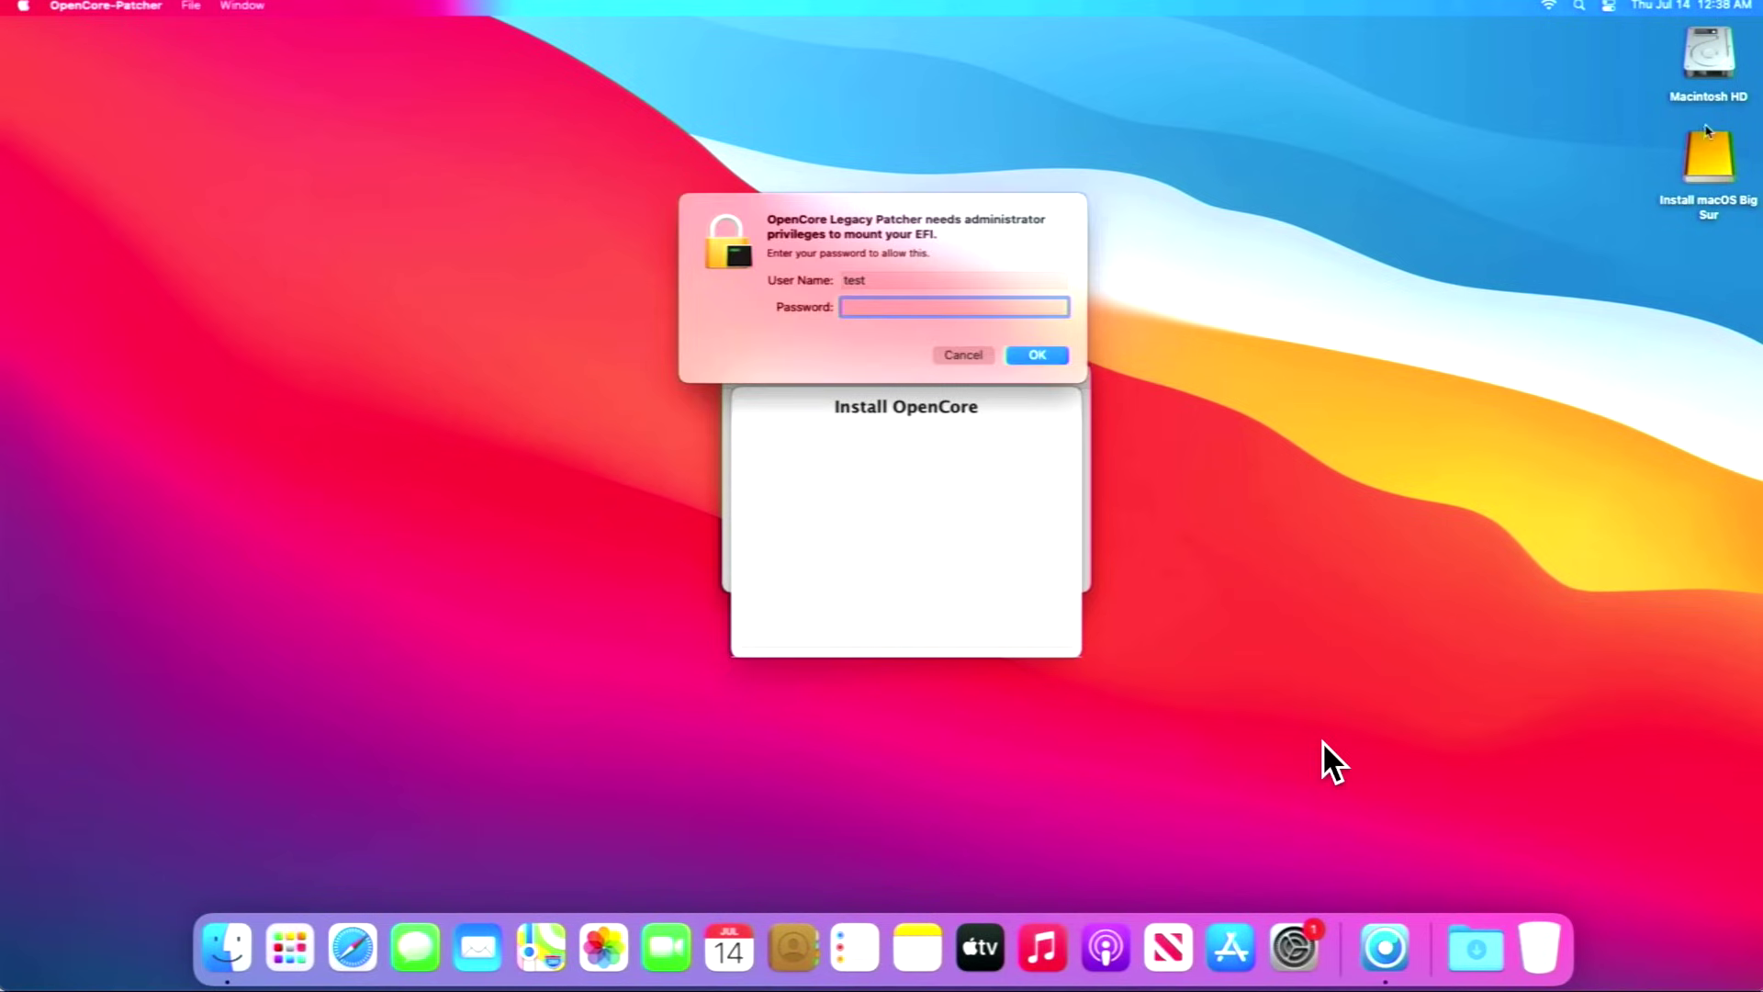
{"action": "type", "text": "test"}
{"action": "key", "text": "Return"}
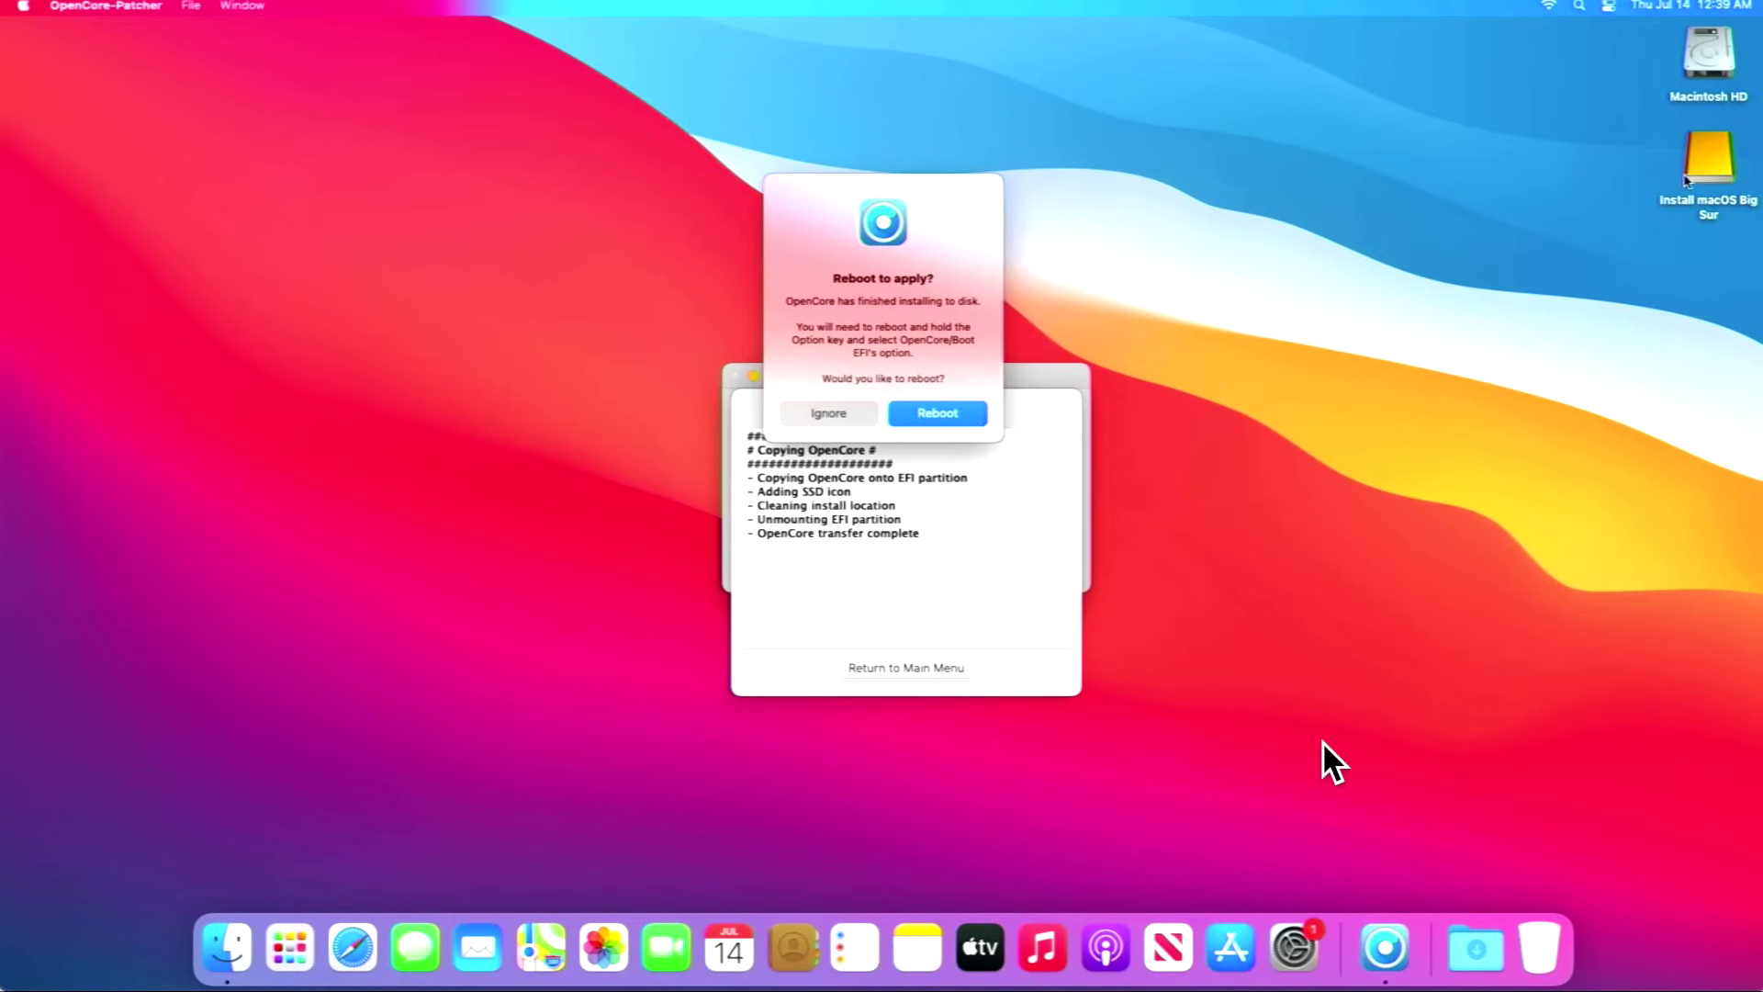
Eject the Install macOS Big Sur volume, restart, and boot the EFI Boot entry.
{"action": "right_click", "coordinate": [1694, 165]}
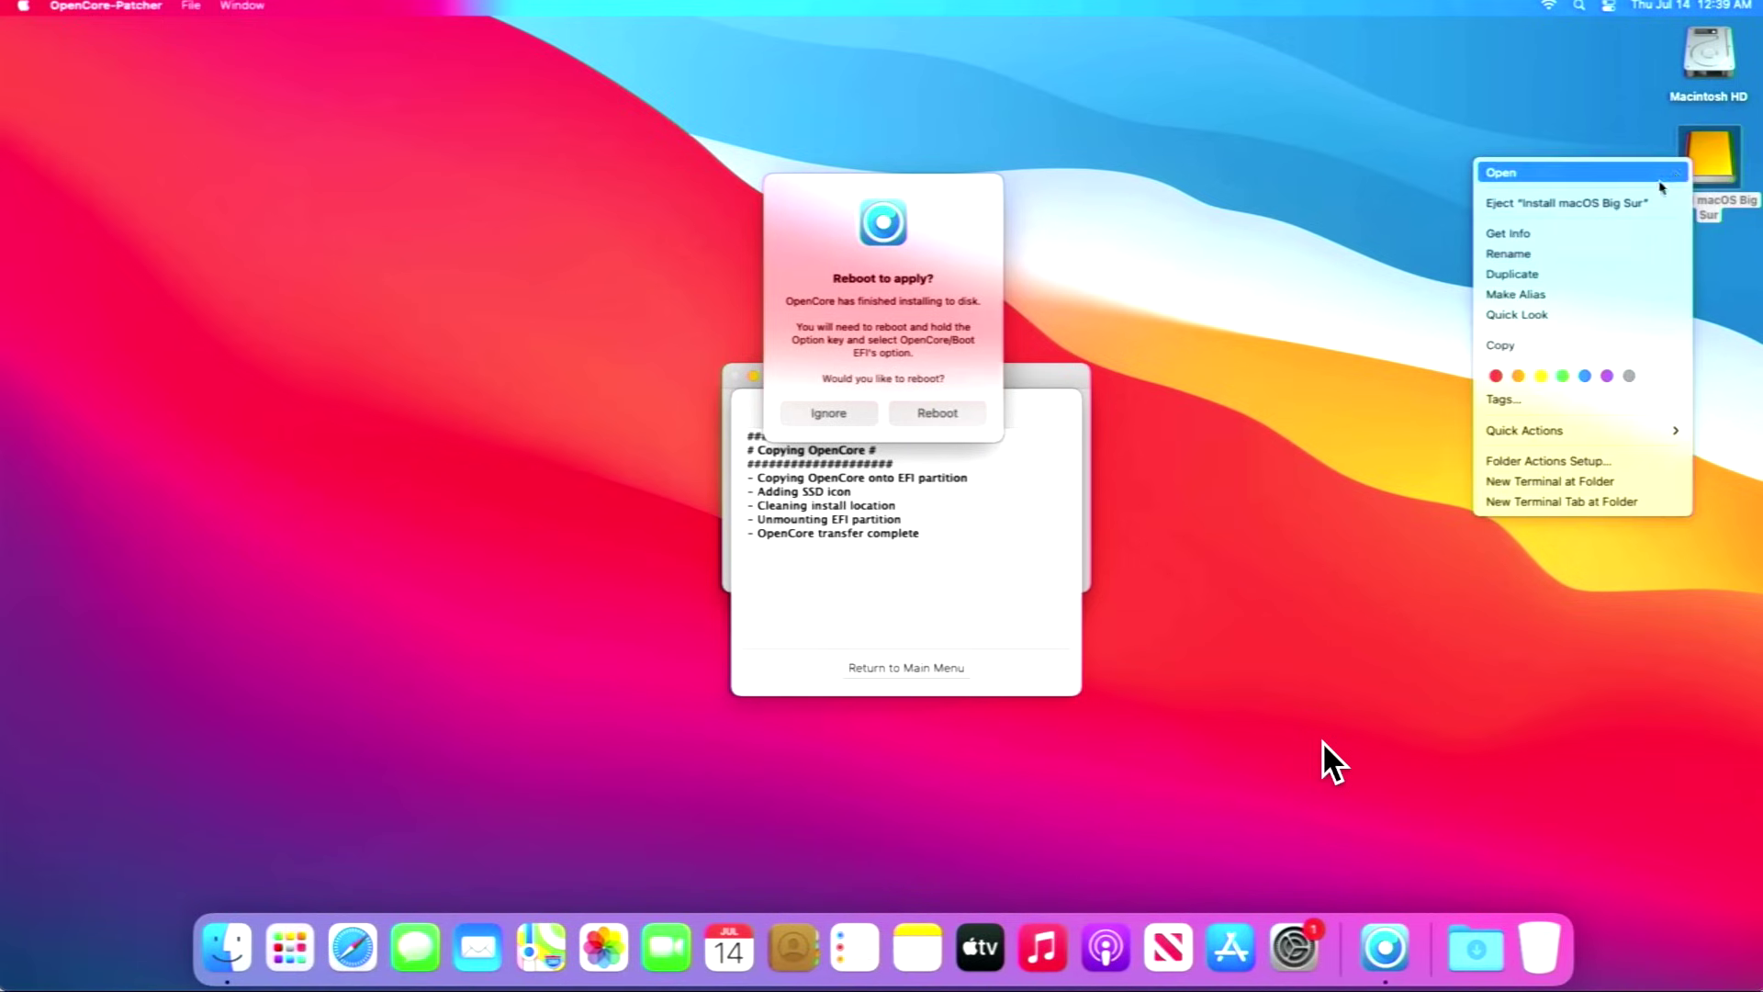
{"action": "left_click", "coordinate": [1648, 204]}
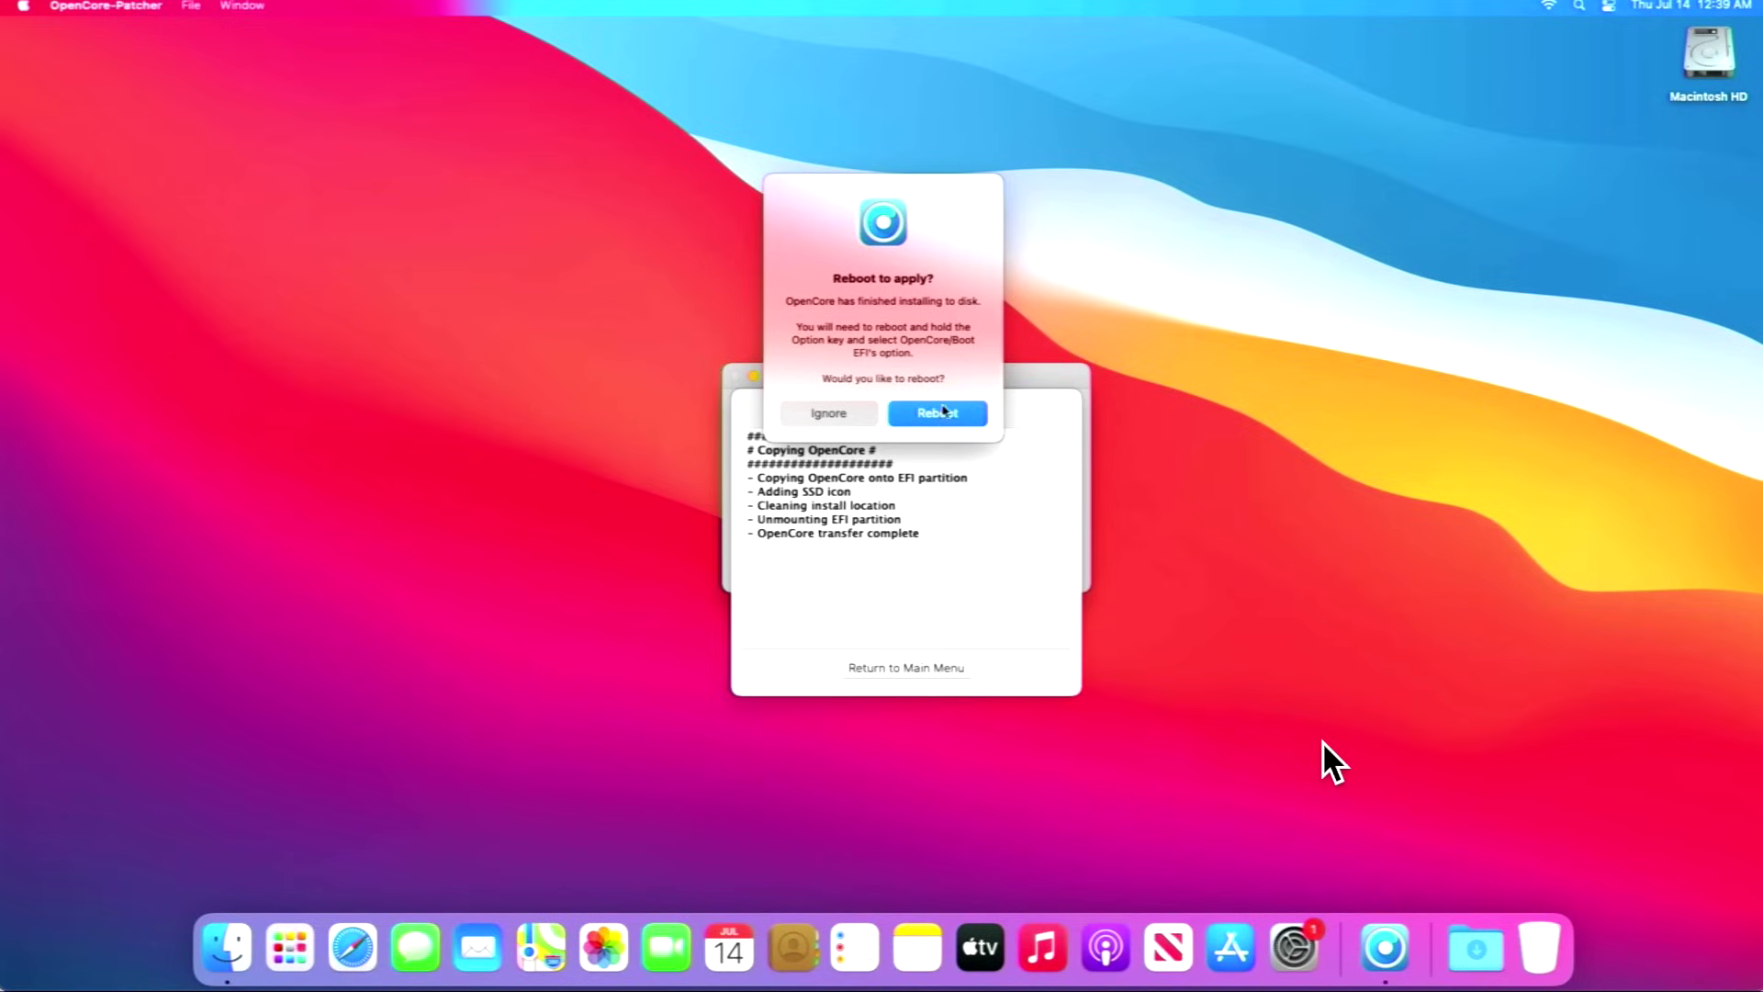
{"action": "left_click", "coordinate": [943, 409]}
{"action": "left_click", "coordinate": [1026, 333]}
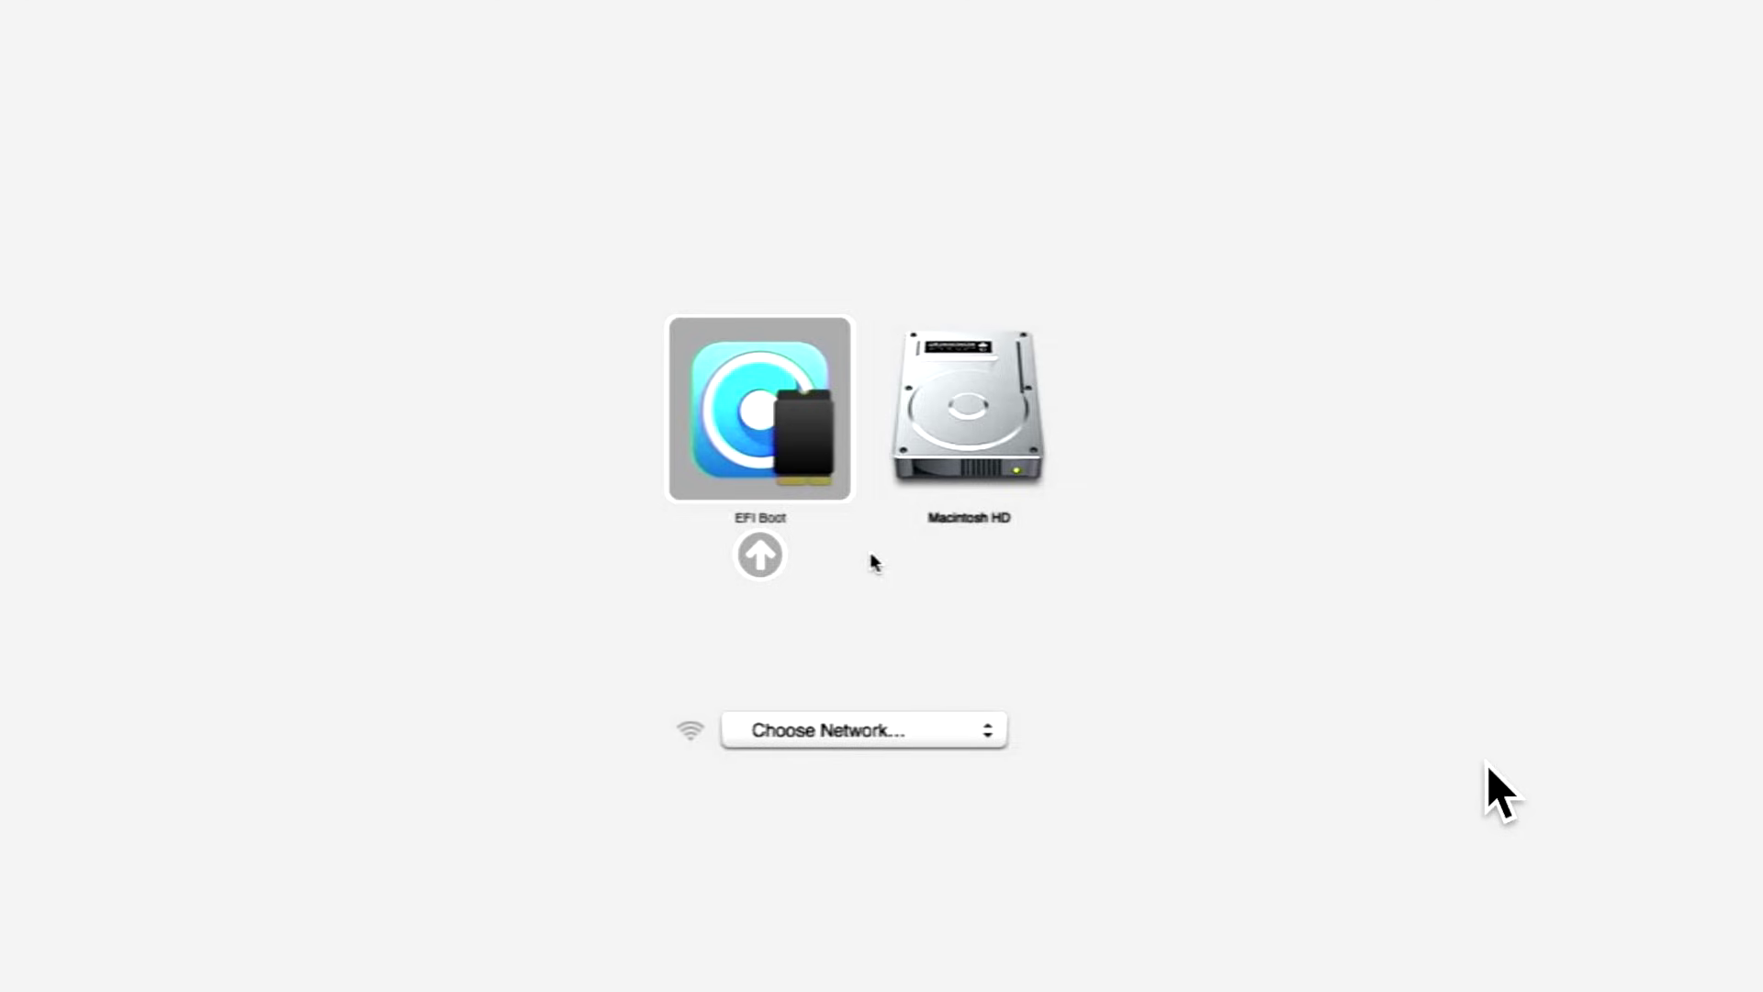
{"action": "left_click", "coordinate": [761, 545]}
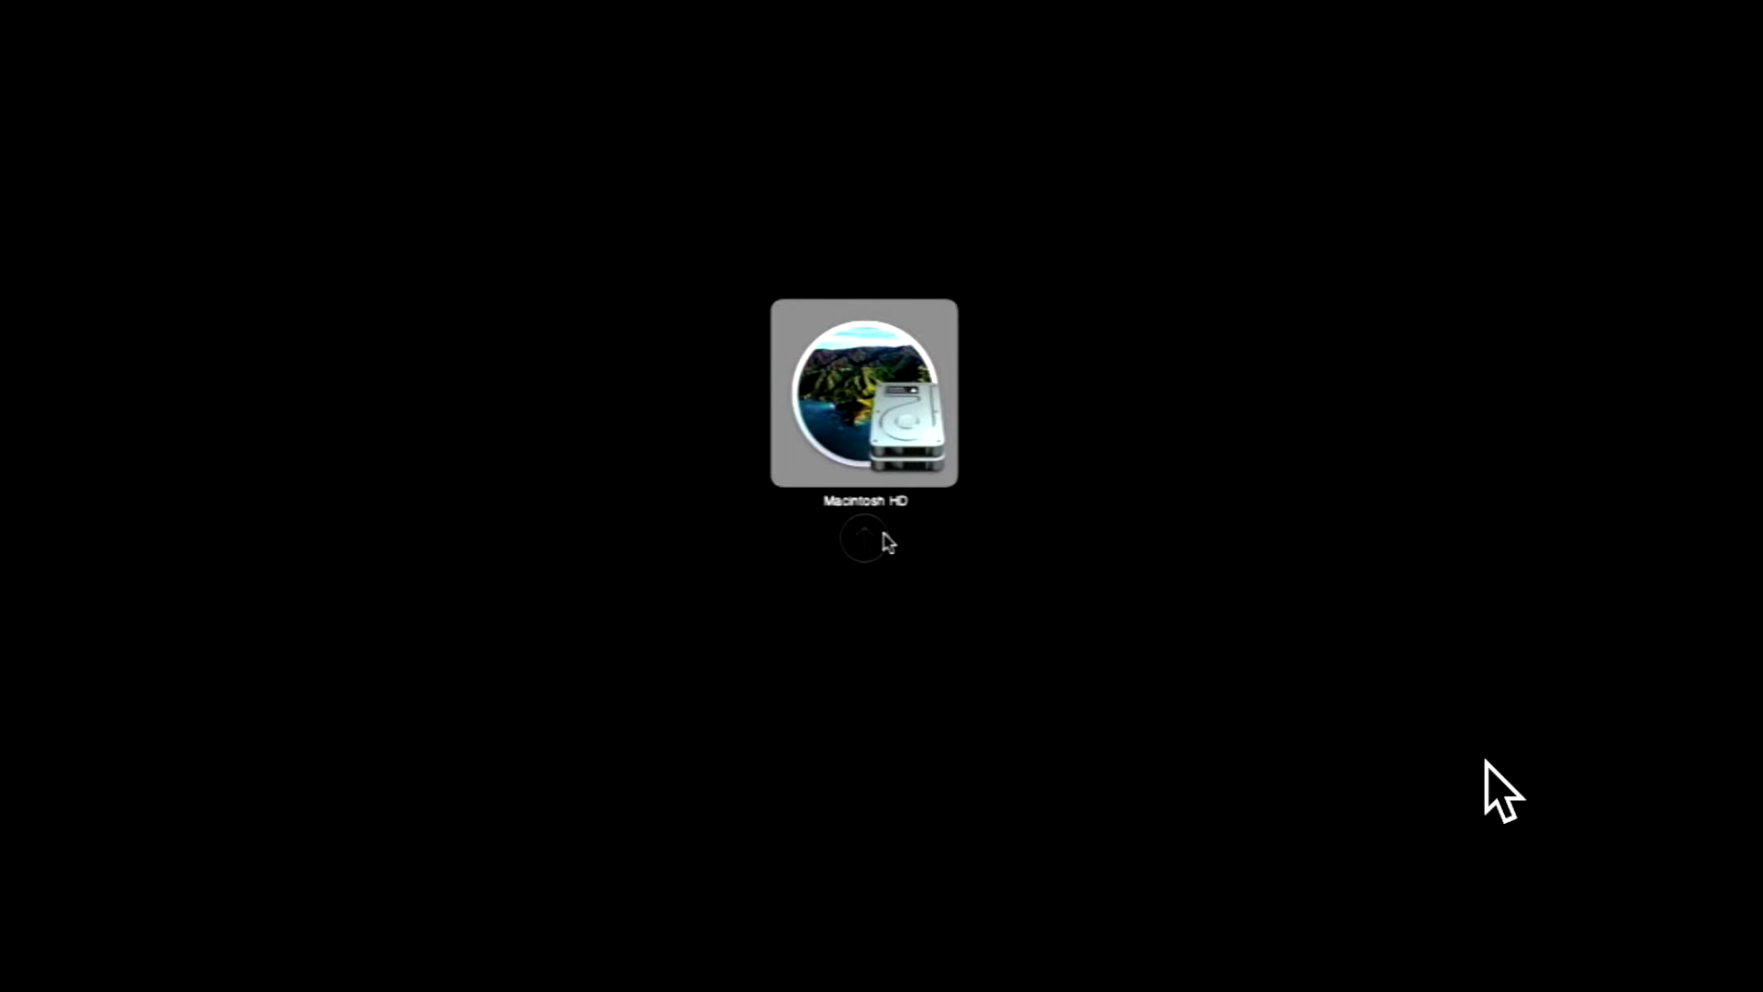
Boot Macintosh HD through OpenCore as the default disk and sign in with the account password.
{"action": "key", "text": "ctrl"}
{"action": "left_click", "coordinate": [875, 555]}
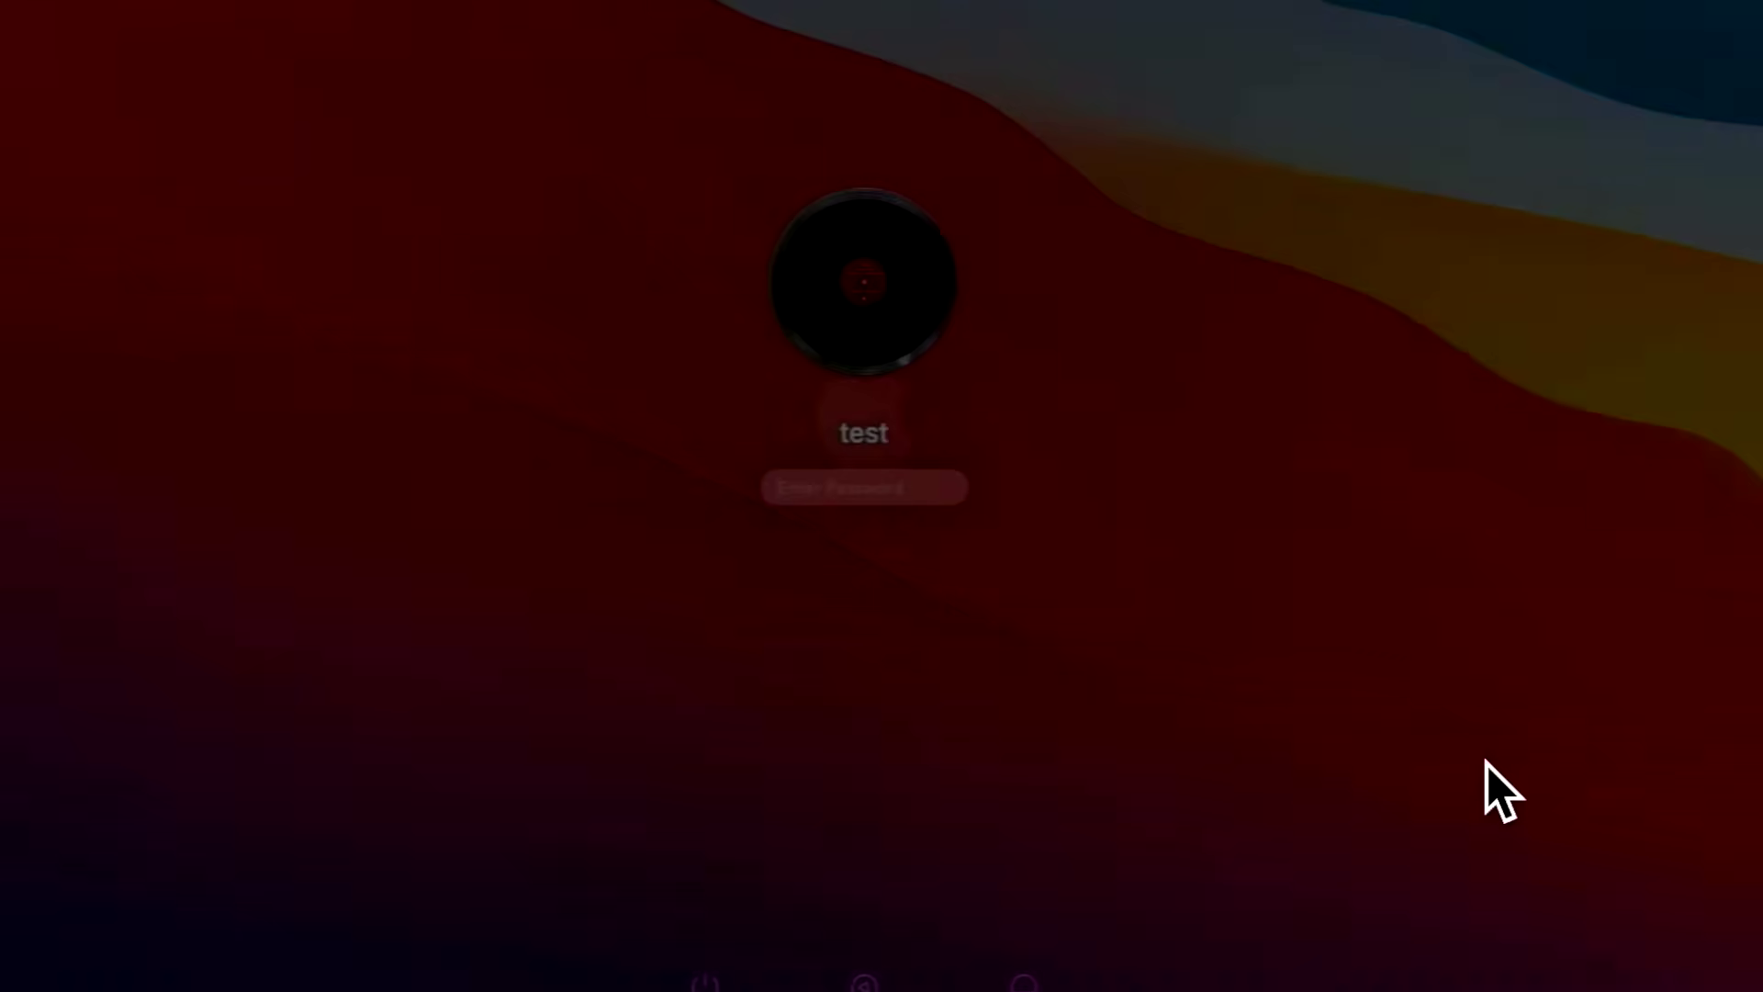
{"action": "type", "text": "t"}
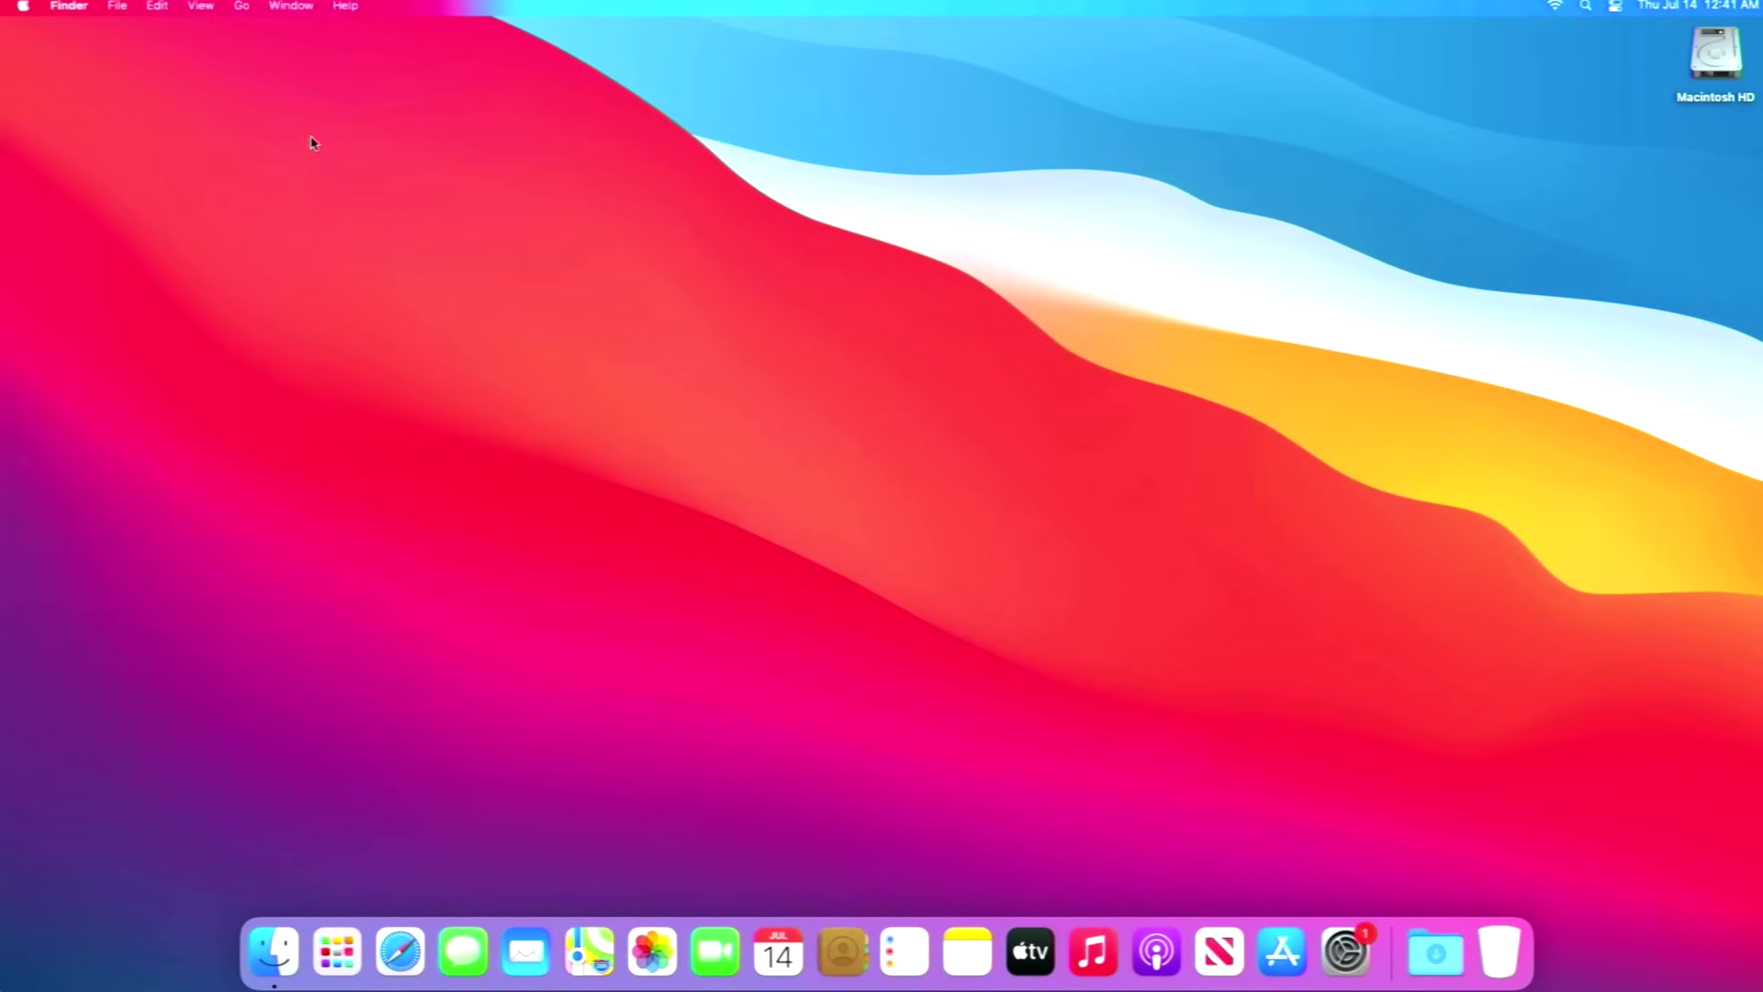
Launch OpenCore-Patcher from Macintosh HD's Applications folder, then close that Finder window.
{"action": "left_click", "coordinate": [1714, 55]}
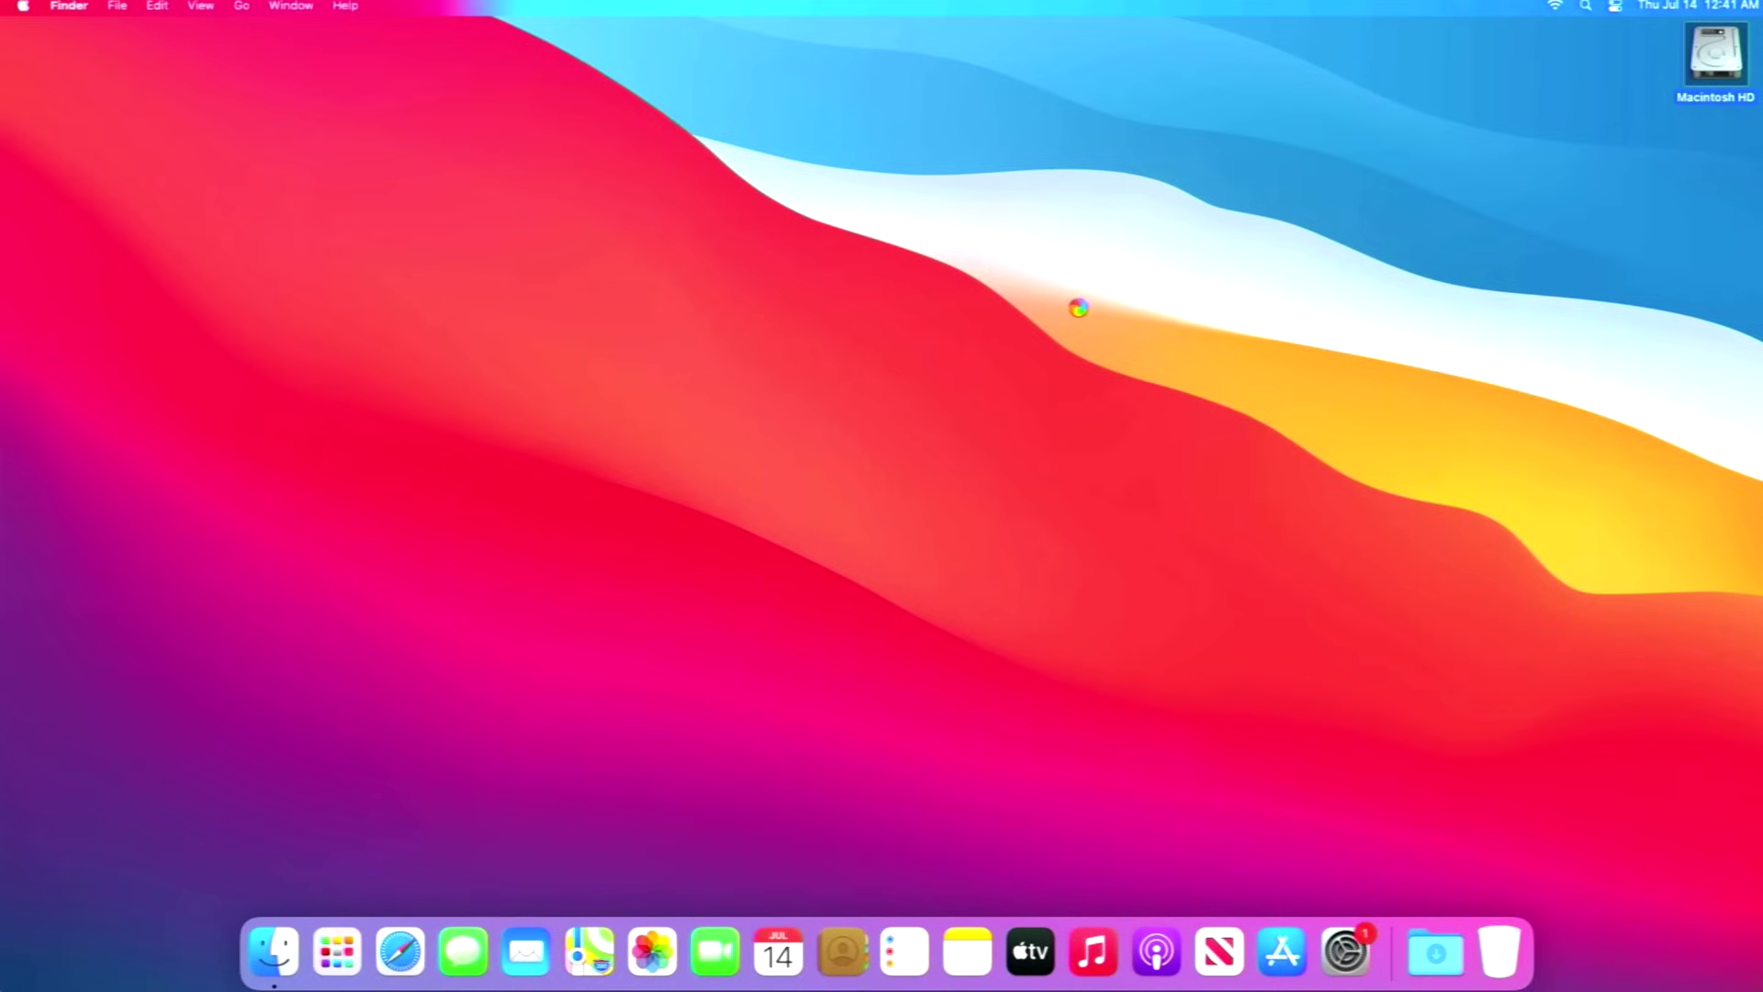
{"action": "left_click", "coordinate": [631, 240]}
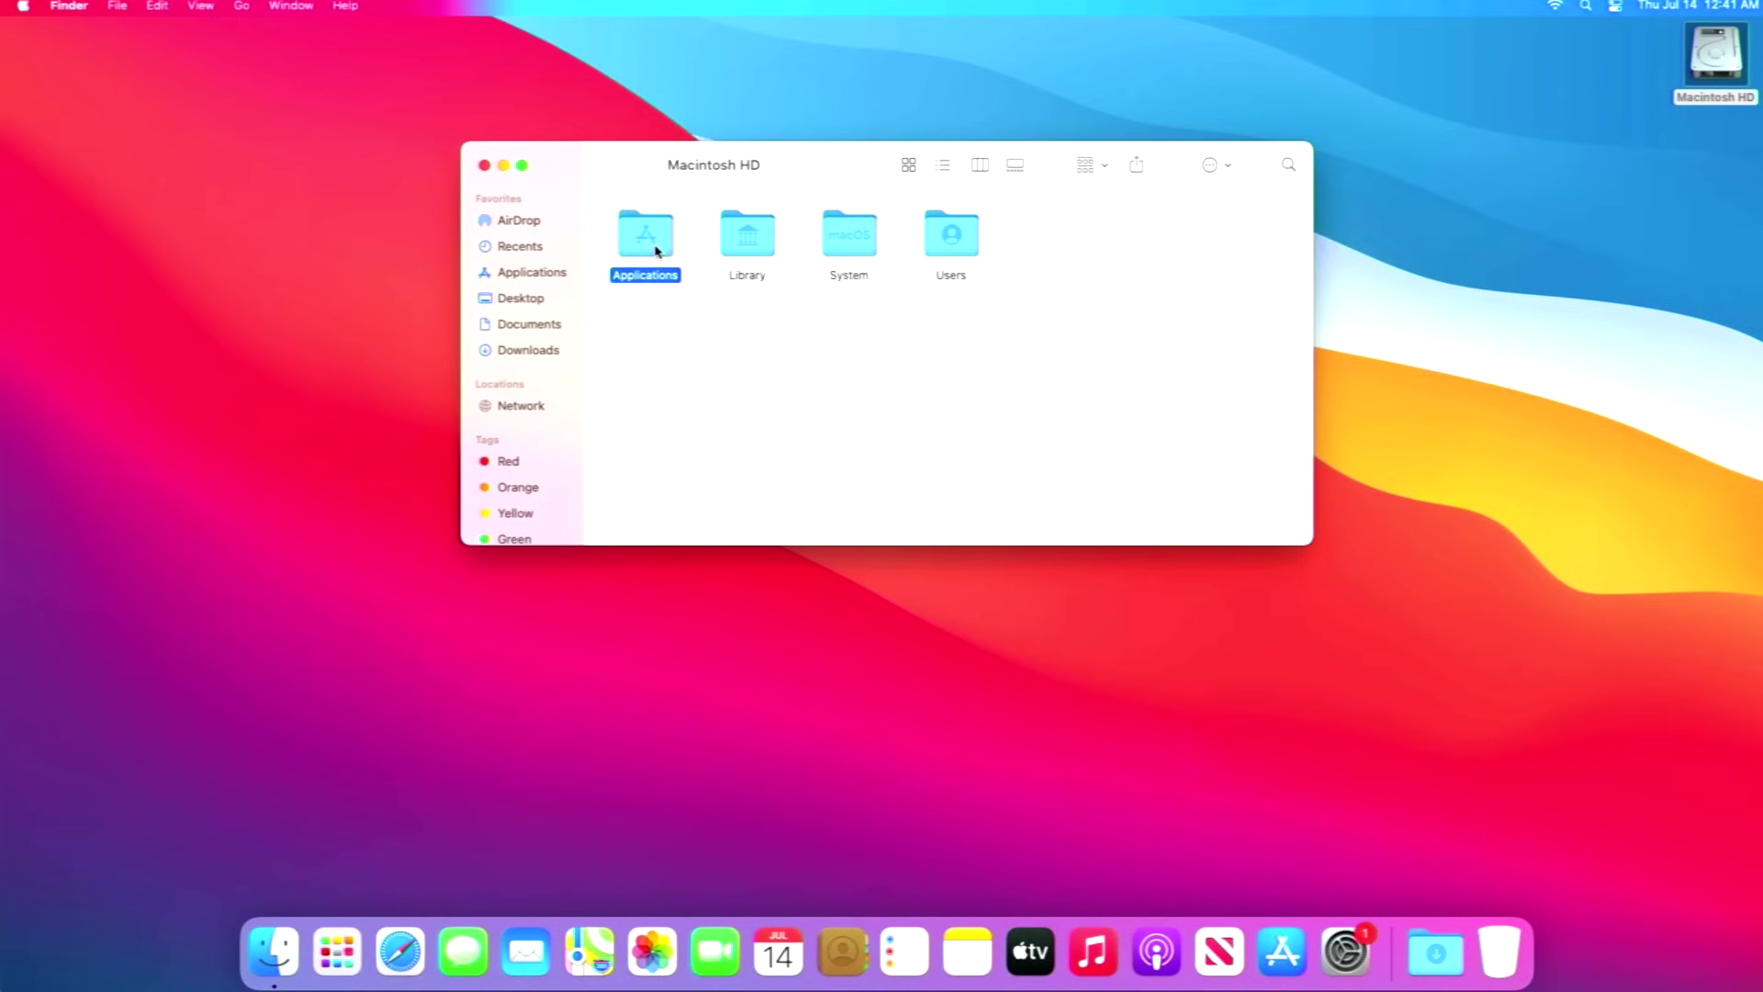
{"action": "double_click", "coordinate": [635, 243]}
{"action": "scroll", "coordinate": [925, 335], "scroll_direction": "down", "scroll_amount": 2}
{"action": "left_click", "coordinate": [1002, 459]}
{"action": "double_click", "coordinate": [1003, 459]}
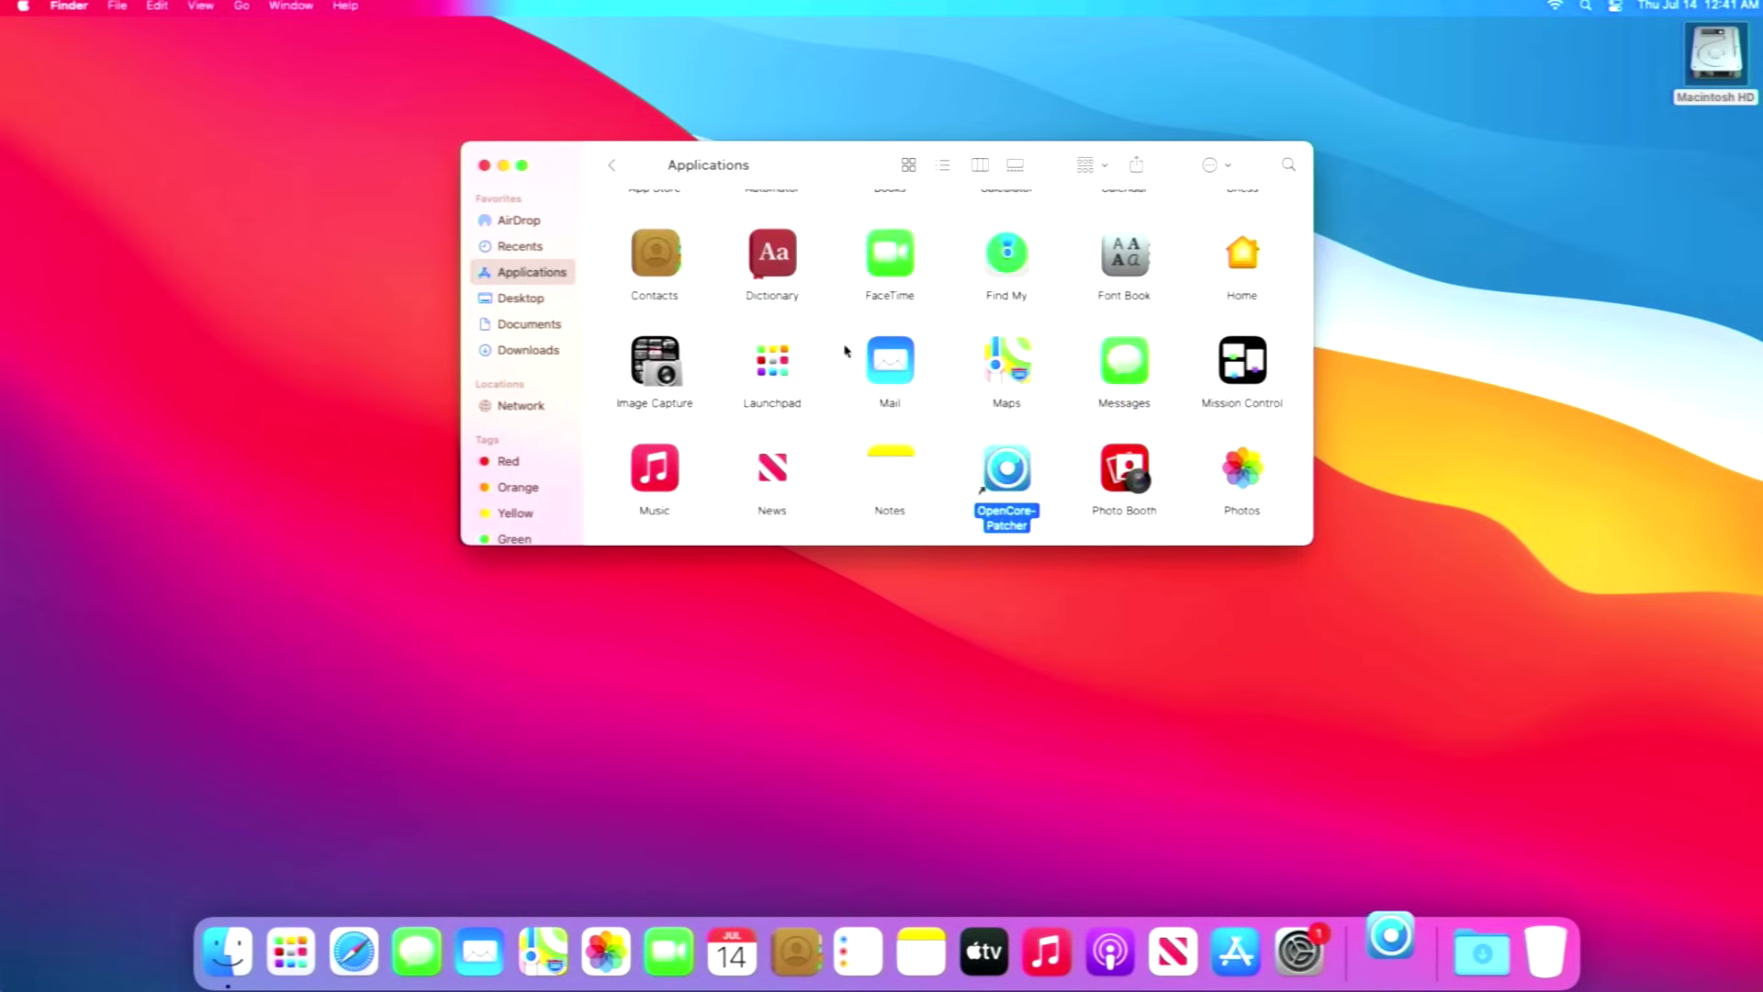
{"action": "left_click", "coordinate": [484, 166]}
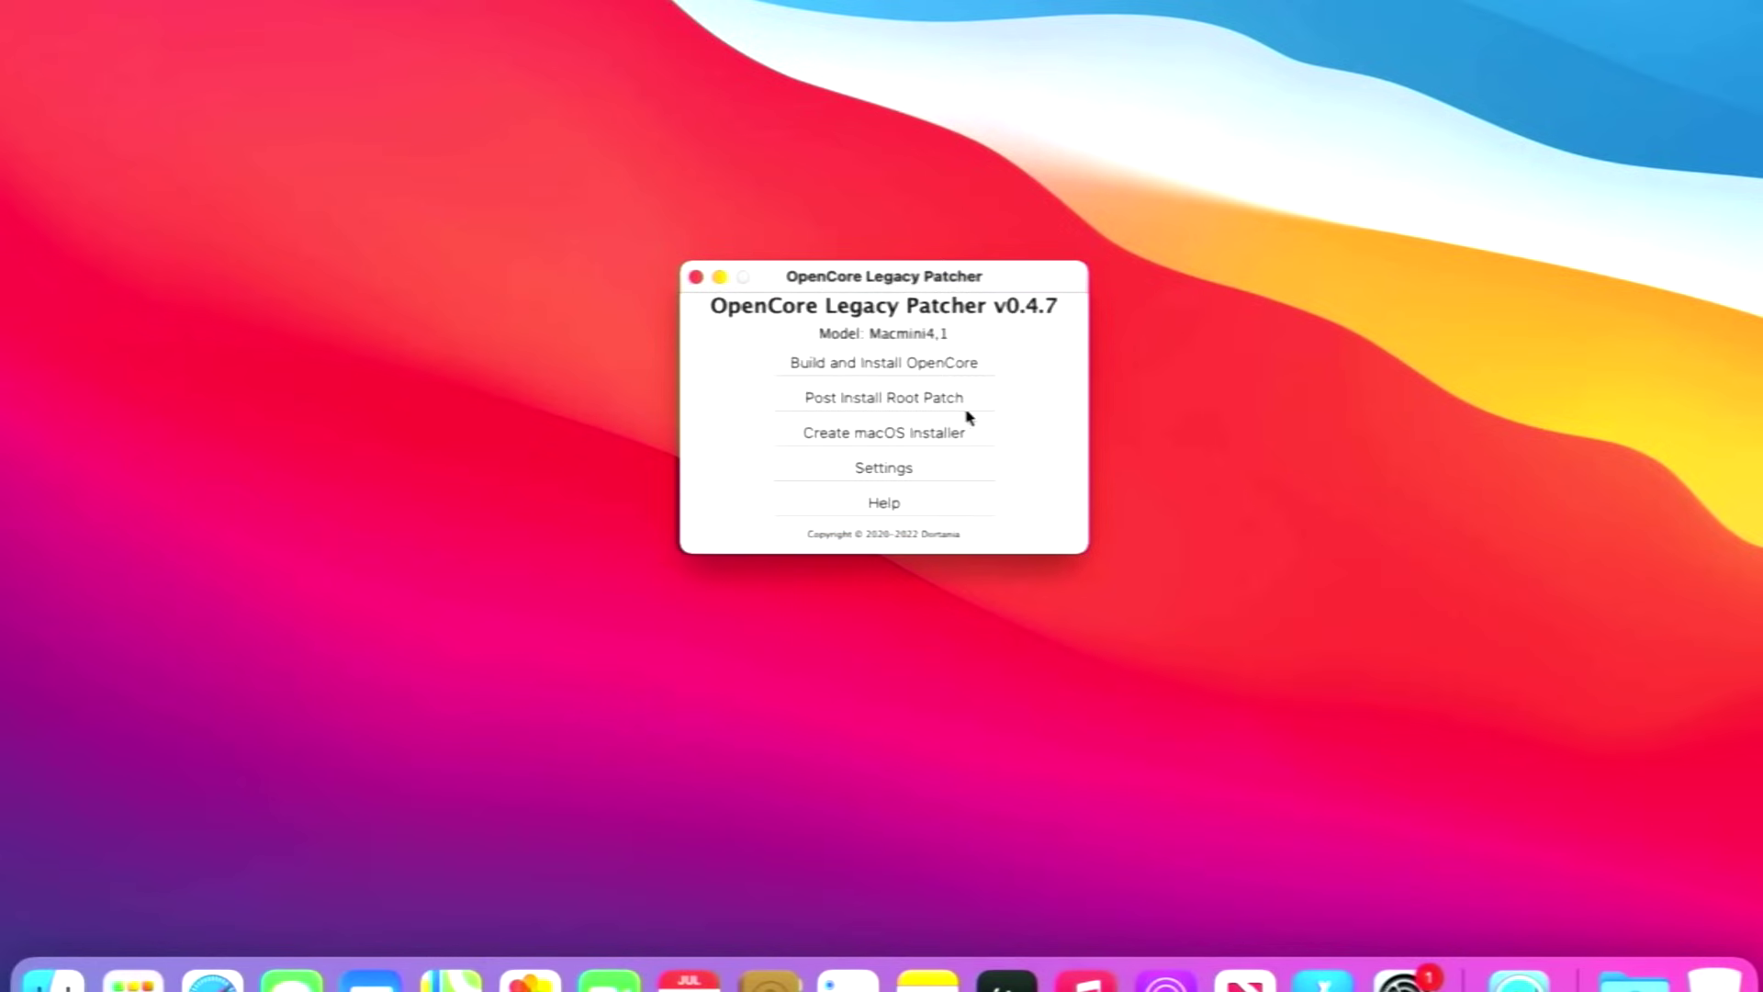
Turn off Show Boot Picker in the patcher's settings and return to the main menu.
{"action": "left_click", "coordinate": [926, 473]}
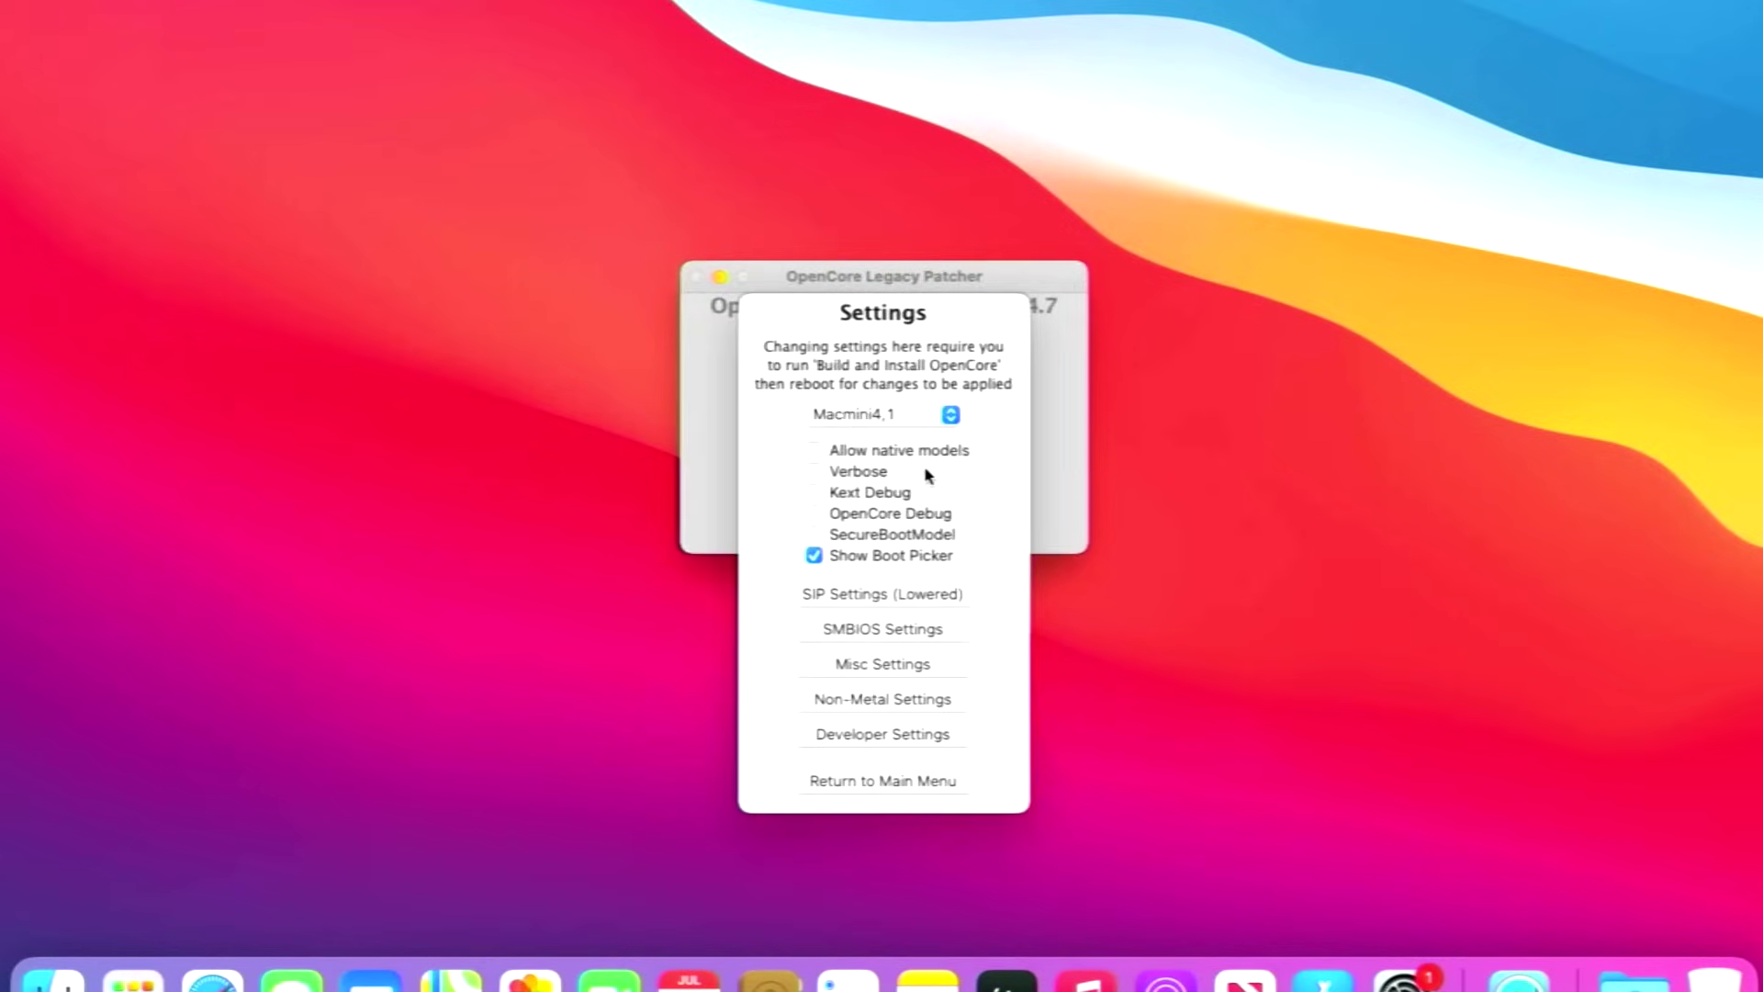
{"action": "left_click", "coordinate": [885, 558]}
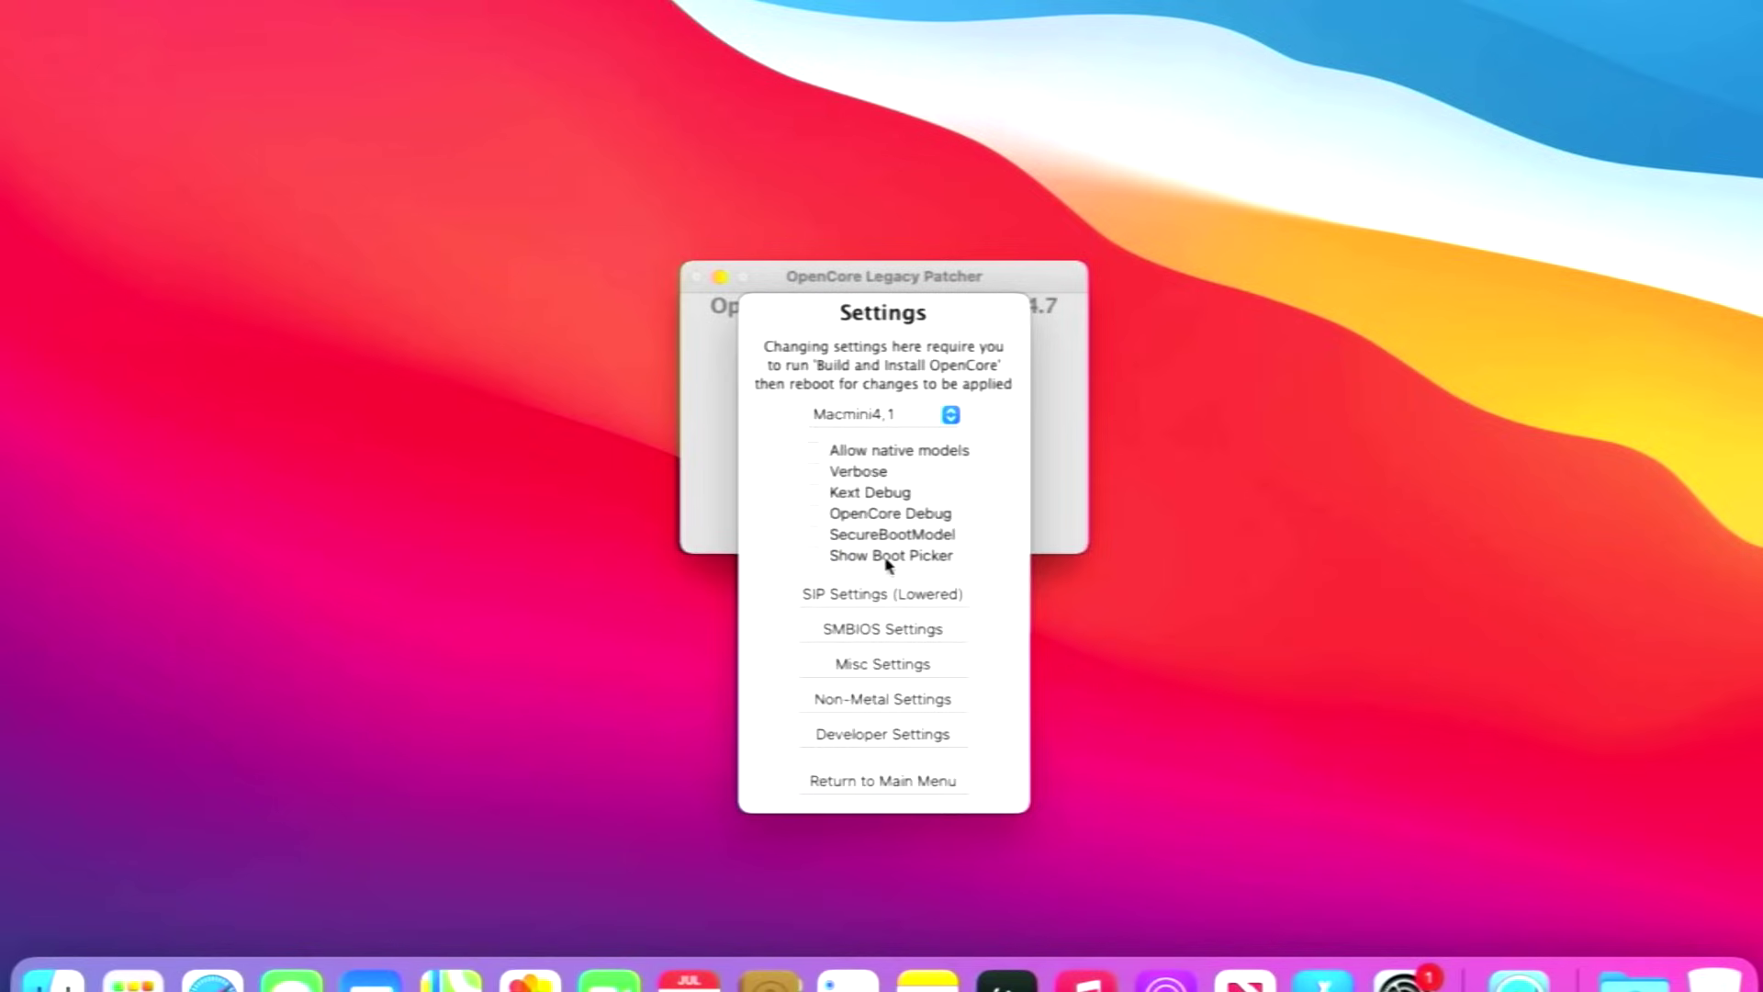
{"action": "left_click", "coordinate": [897, 786]}
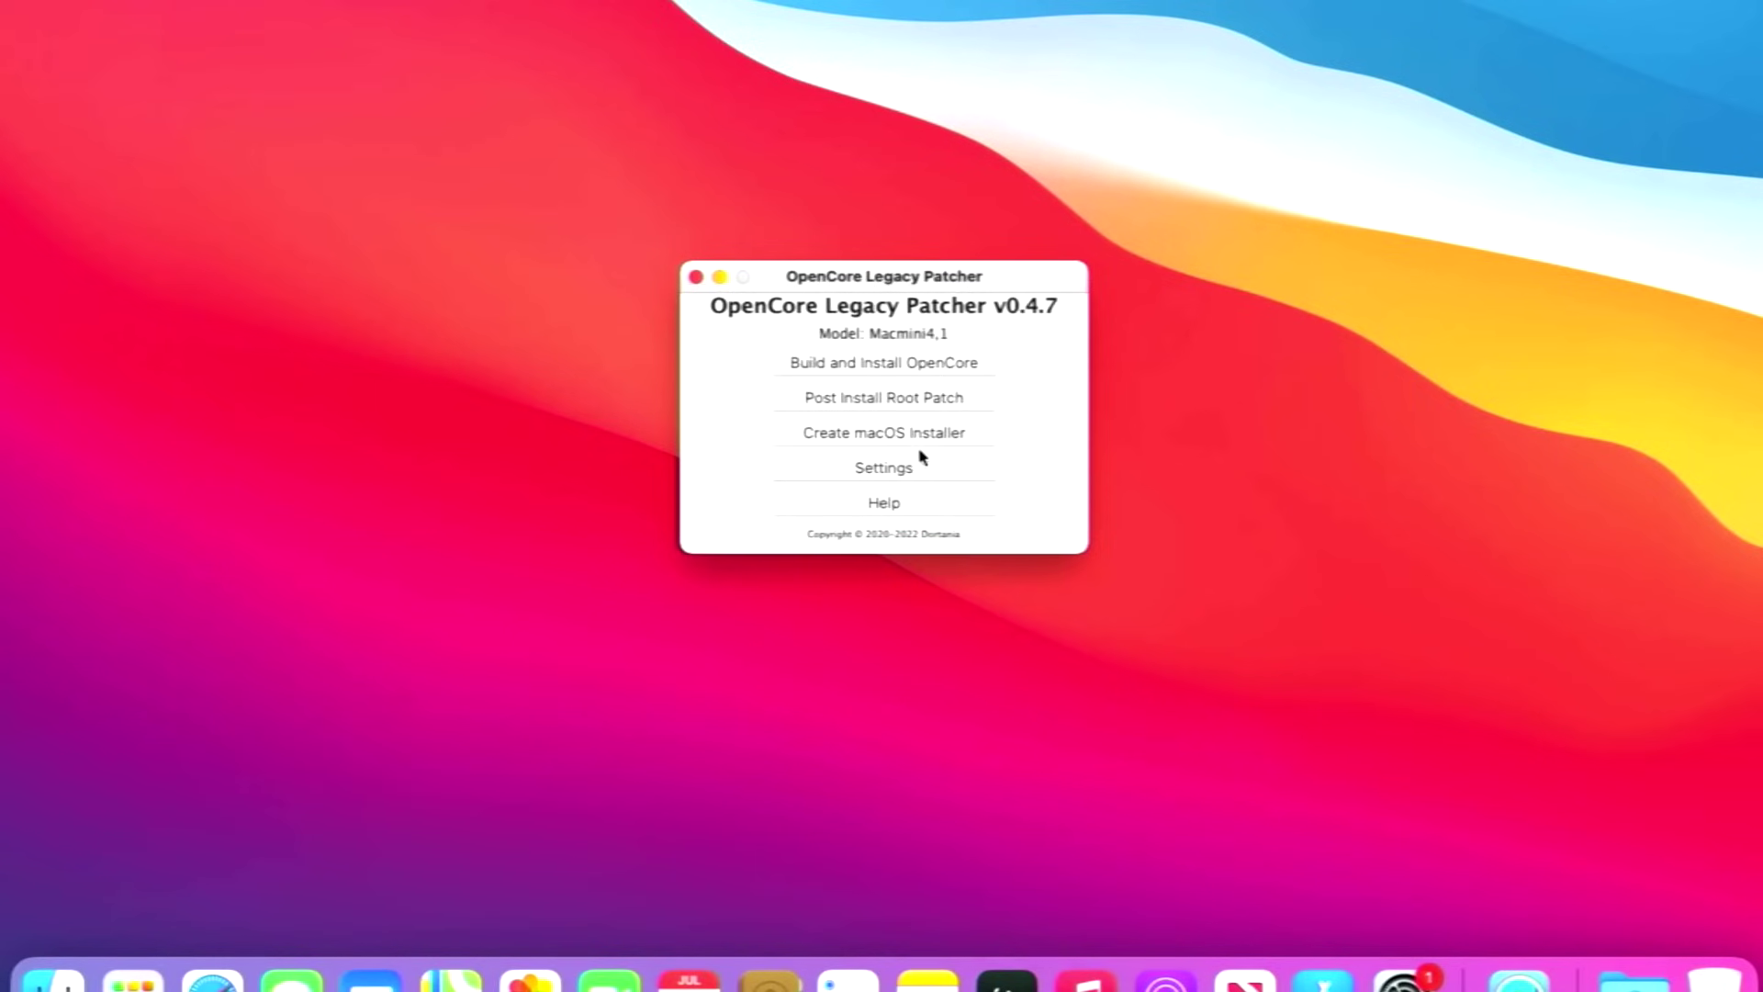
Rebuild OpenCore and install it onto the internal disk's EFI partition with the admin password, then reboot.
{"action": "left_click", "coordinate": [885, 364]}
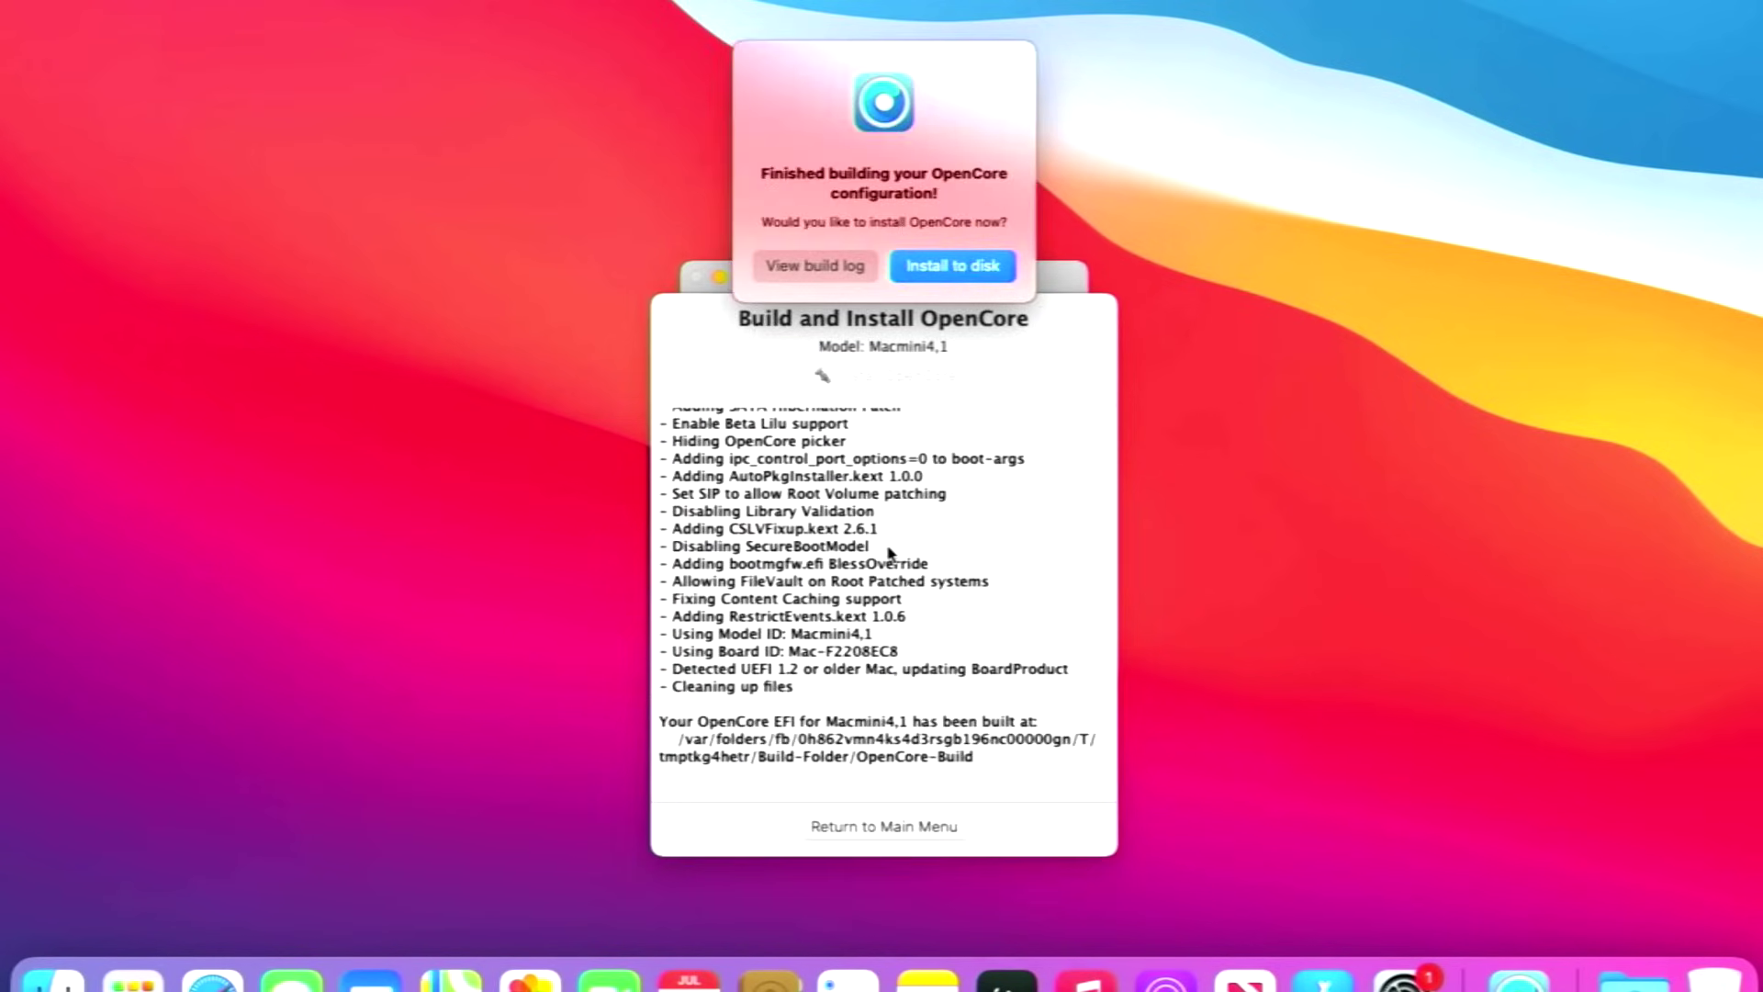
{"action": "left_click", "coordinate": [933, 271]}
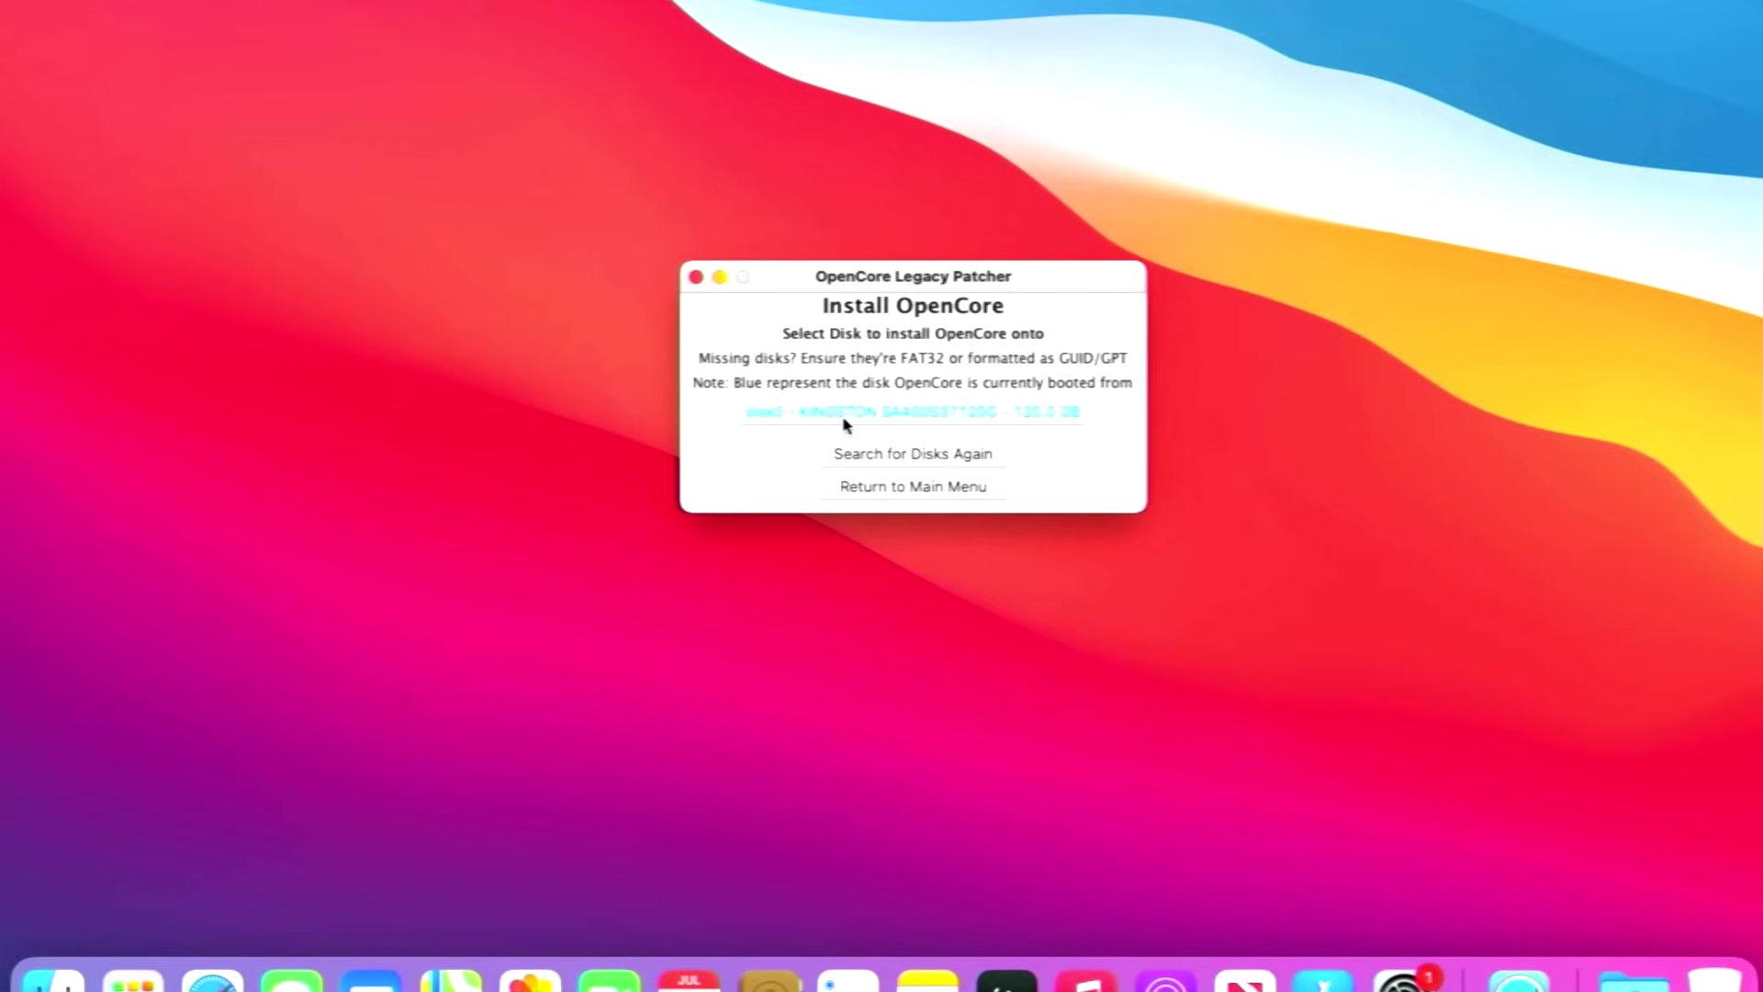
{"action": "left_click", "coordinate": [846, 422]}
{"action": "left_click", "coordinate": [893, 404]}
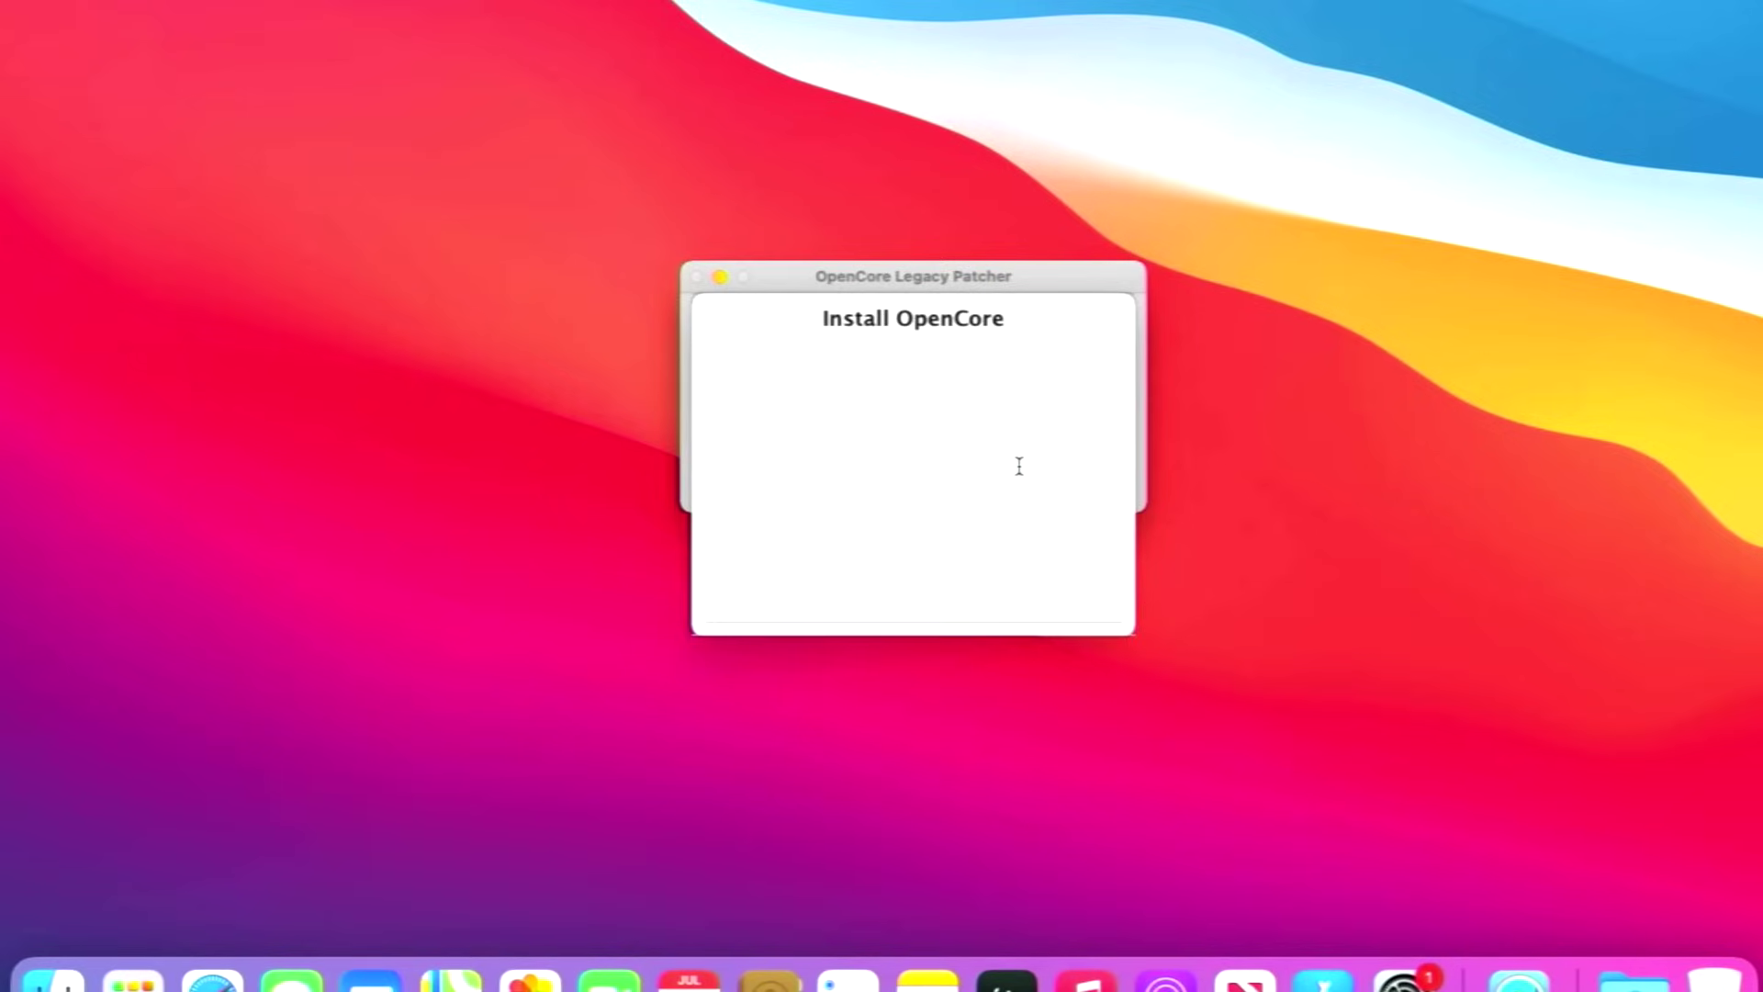
{"action": "type", "text": "test"}
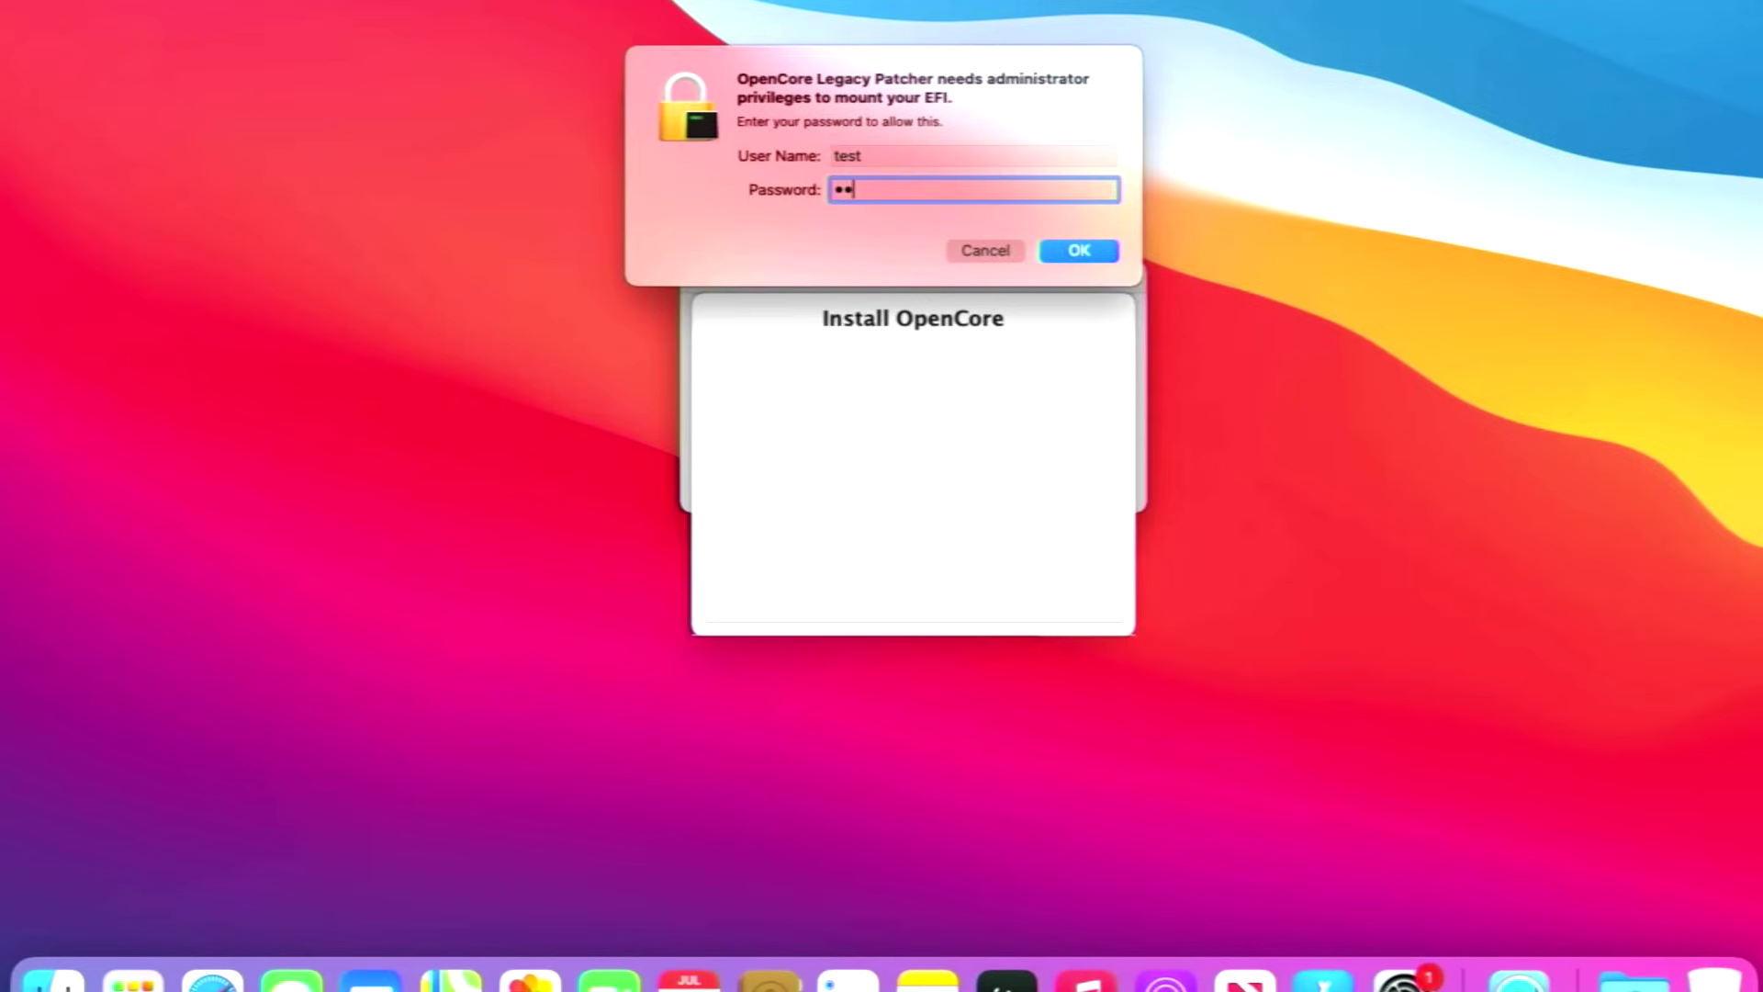
{"action": "key", "text": "Return"}
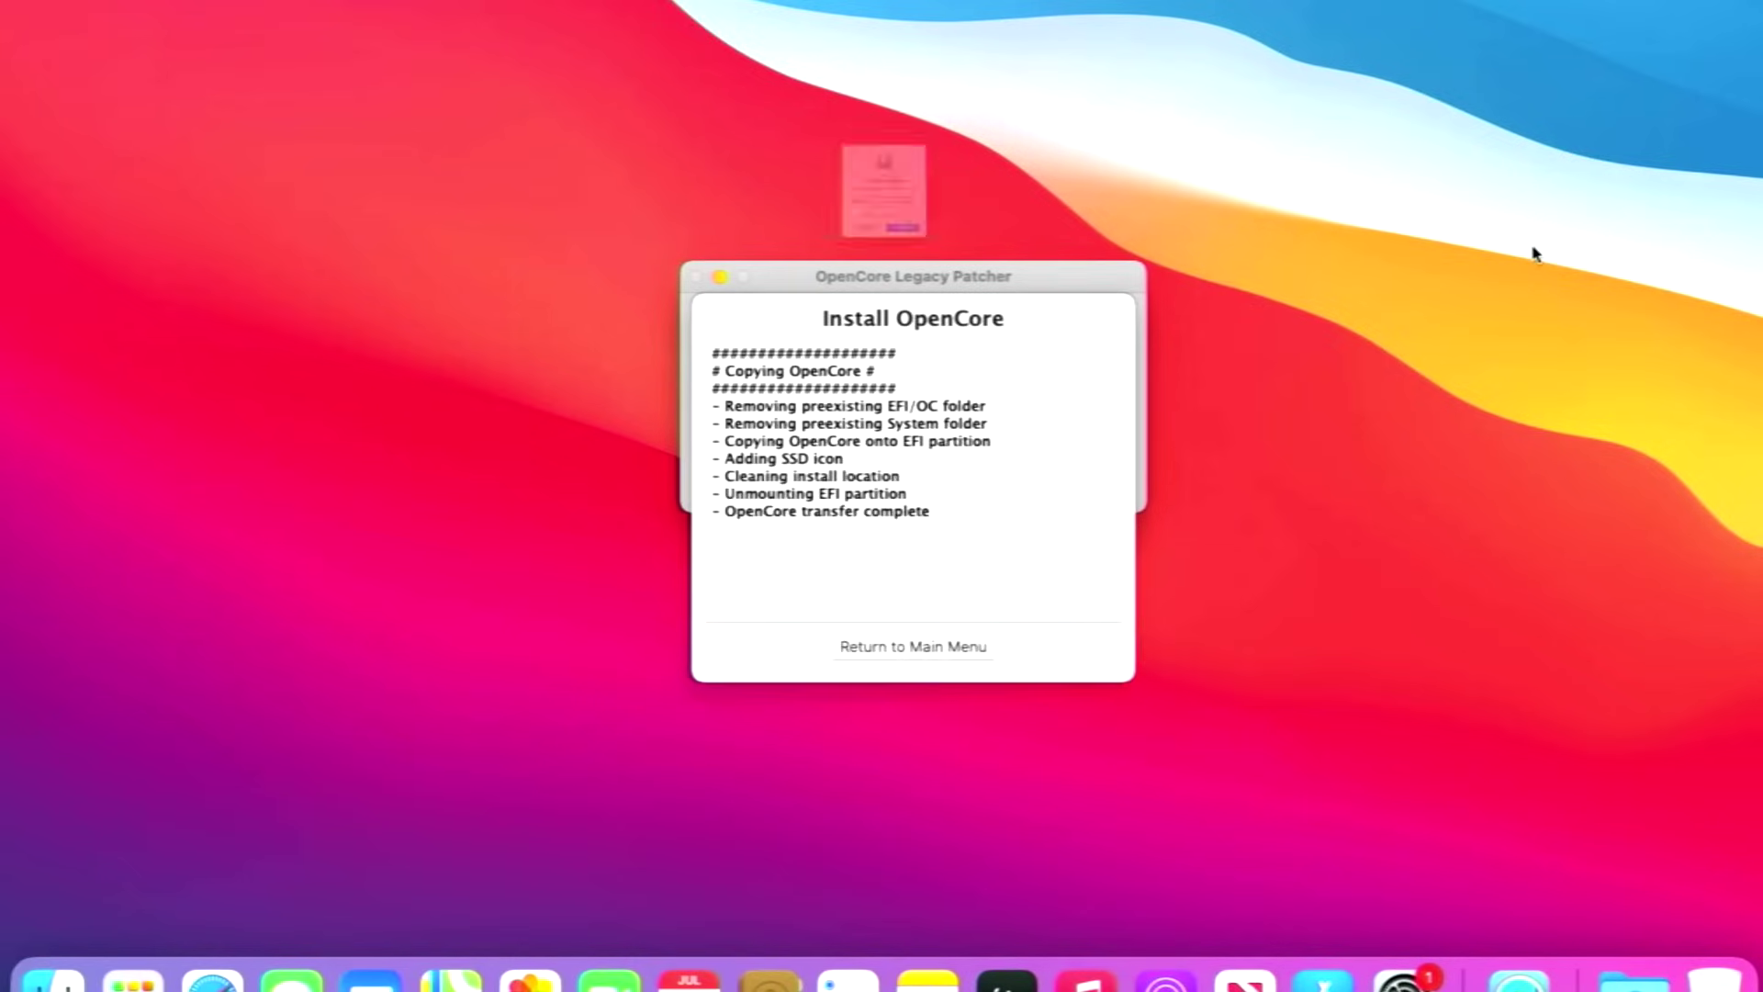
{"action": "left_click", "coordinate": [960, 343]}
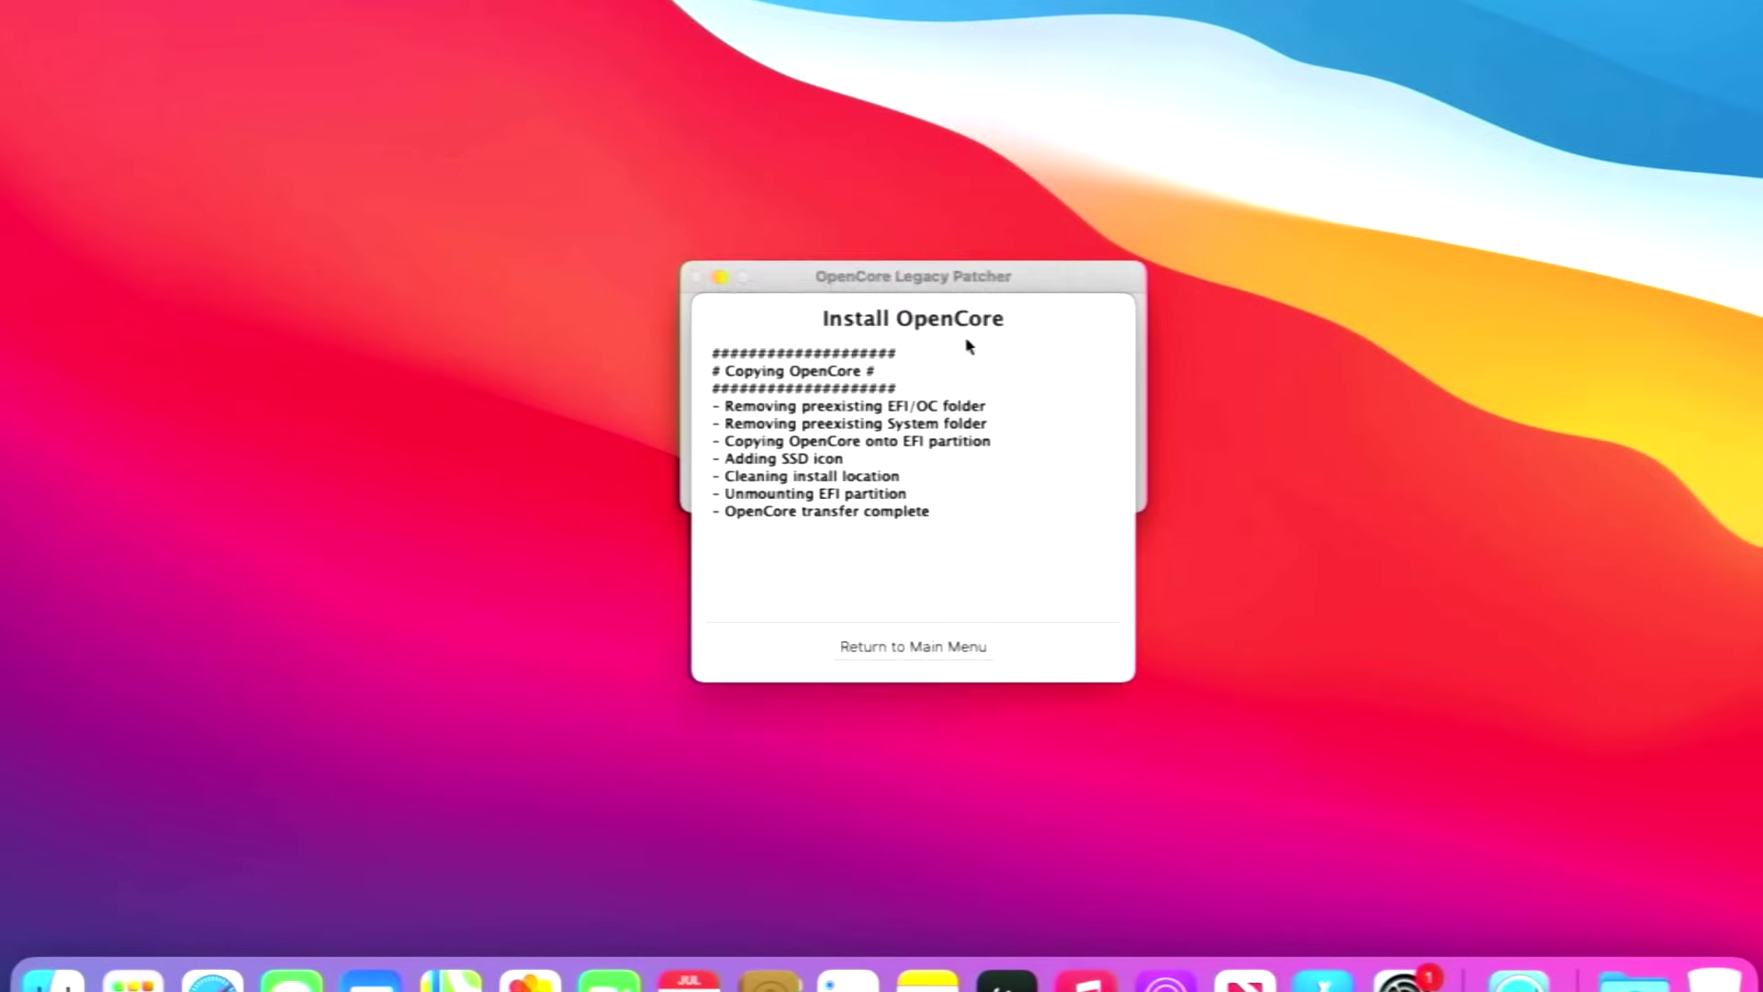
Restart, then move the Software Update window listing Big Sur 11.6.7 and Safari 15.5 to mid-screen.
{"action": "left_click", "coordinate": [1086, 225]}
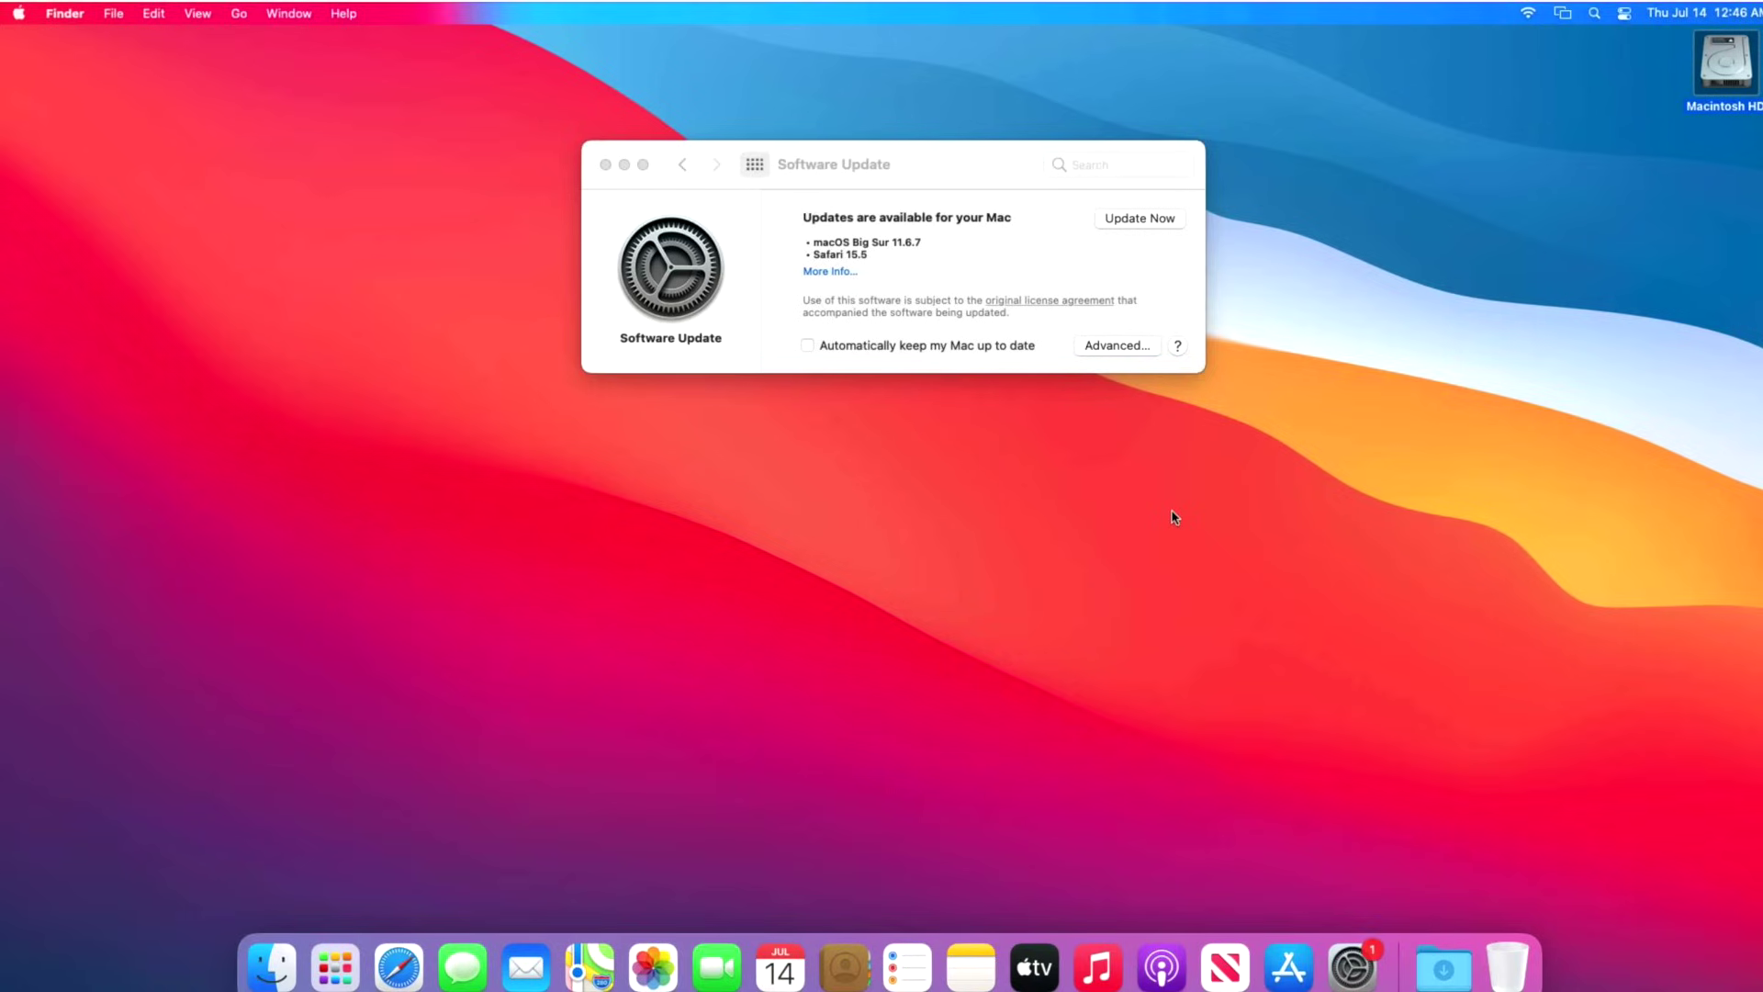
{"action": "left_click", "coordinate": [913, 261]}
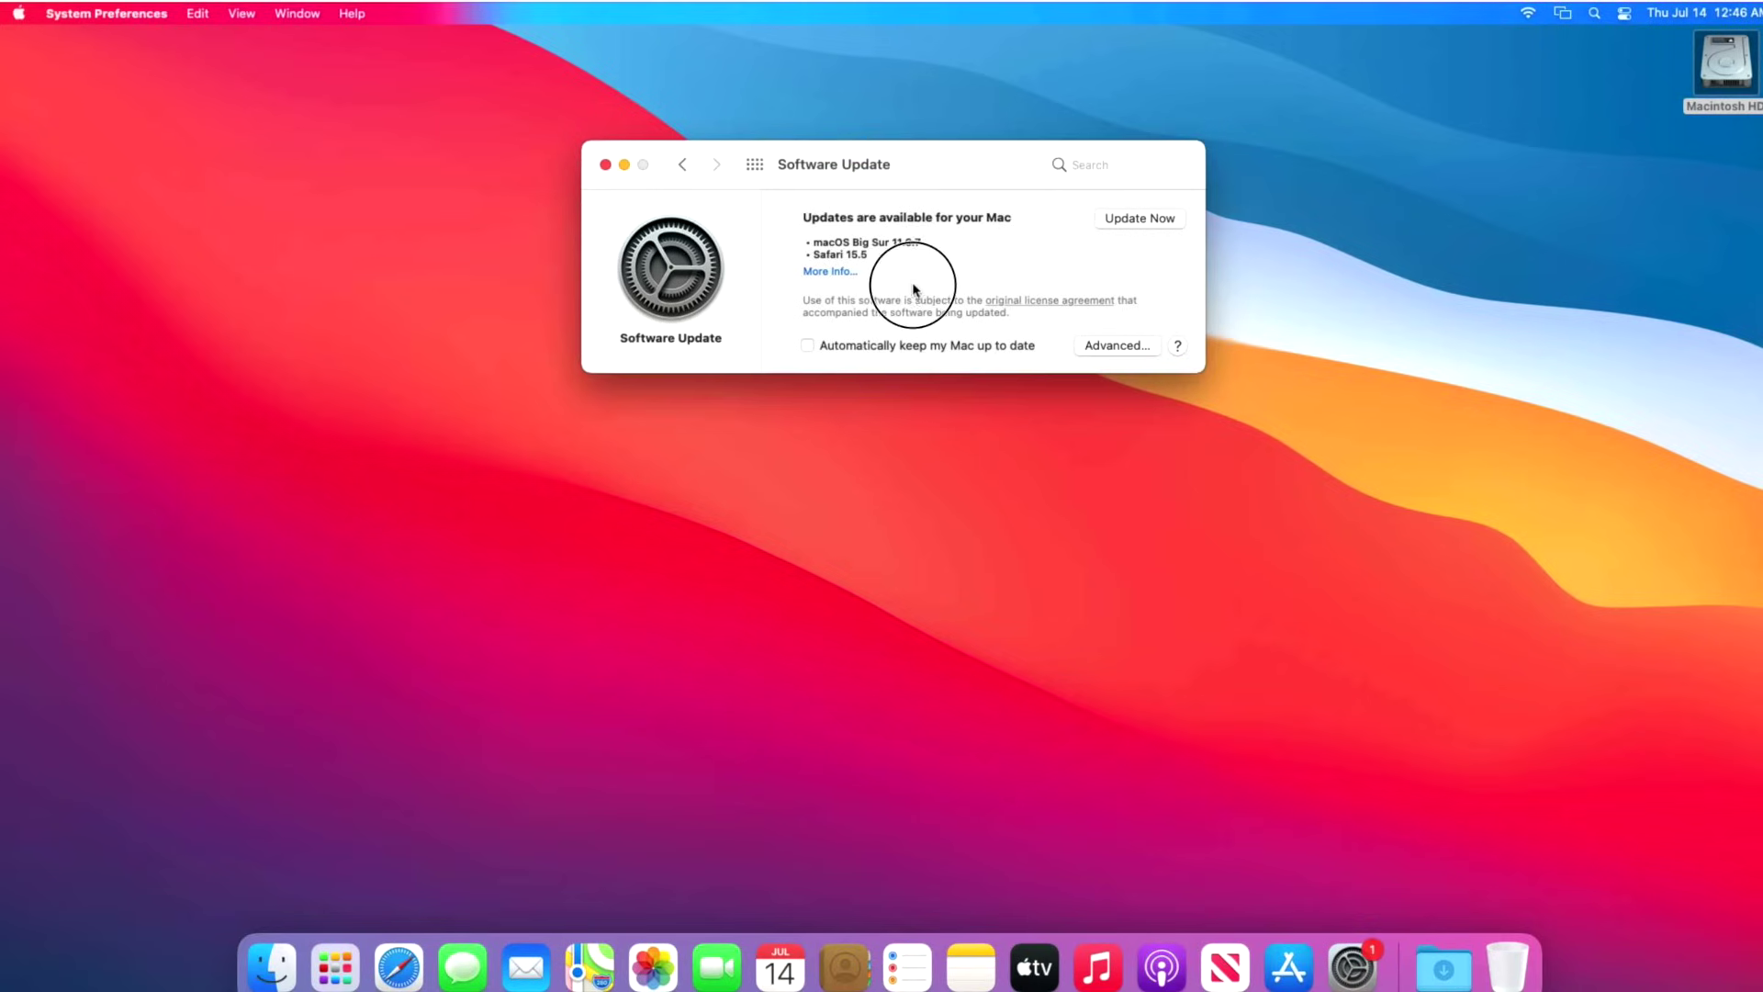
{"action": "left_click_drag", "start_coordinate": [969, 148], "coordinate": [964, 330]}
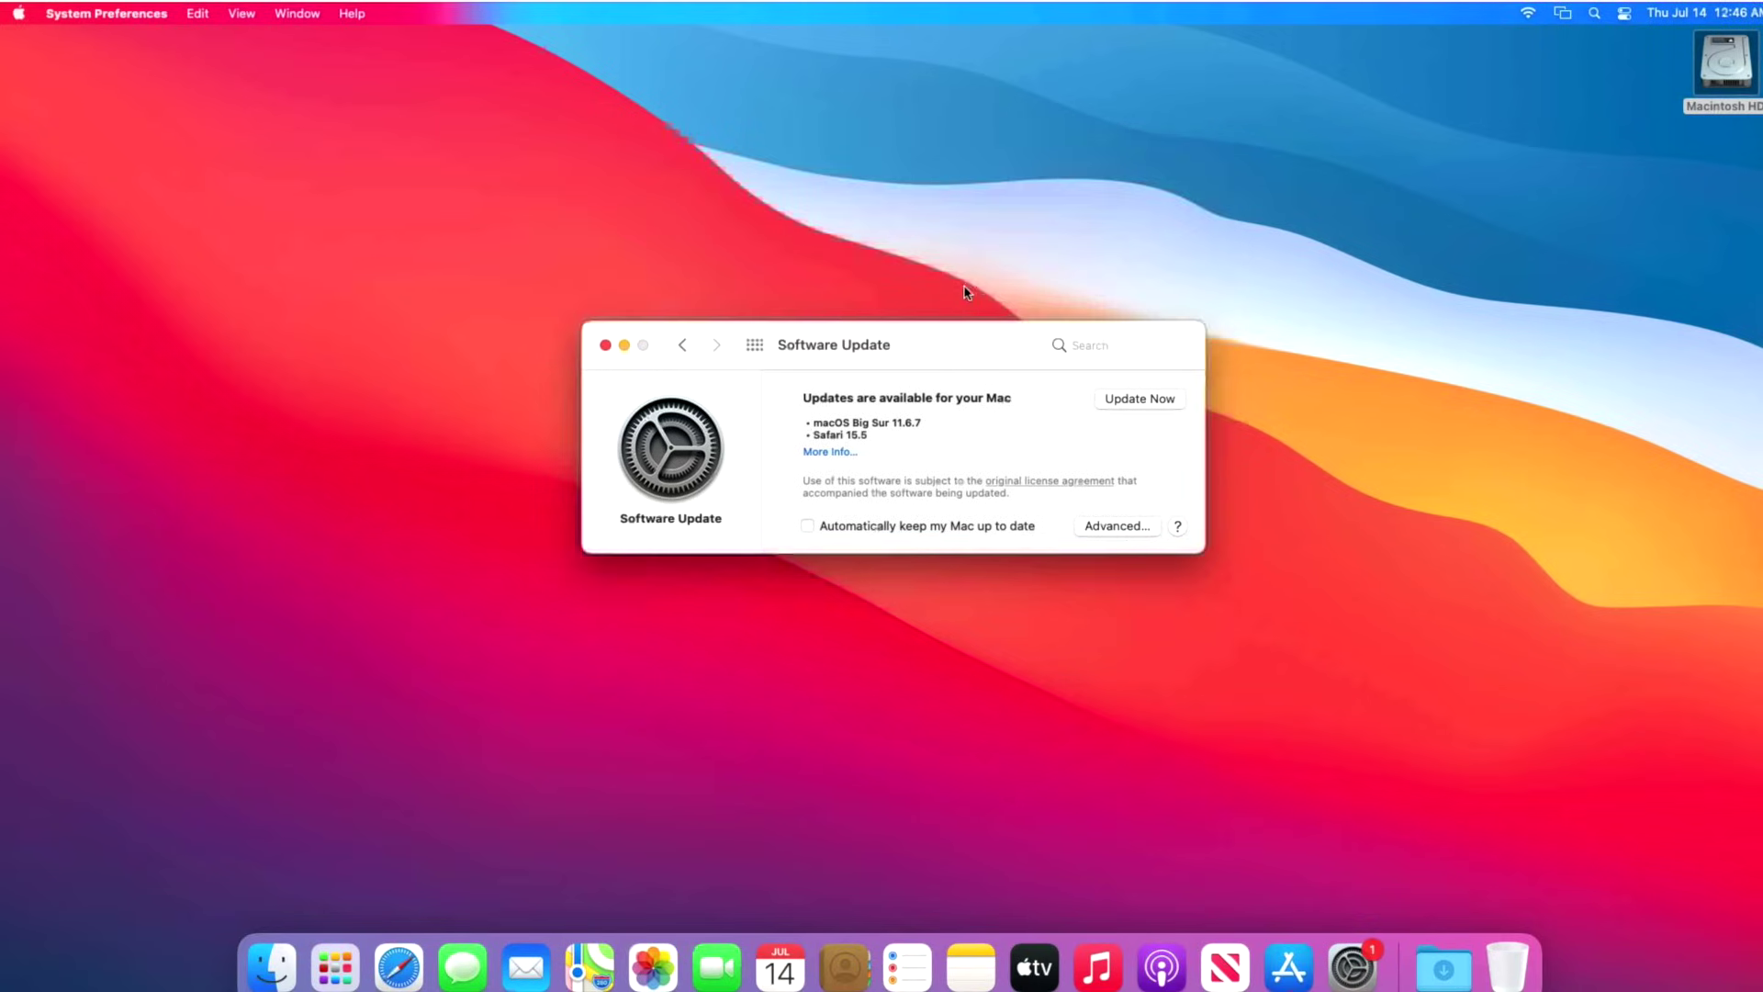
Review the macOS Big Sur 11.6.7 update list under More Info, then close it.
{"action": "left_click", "coordinate": [847, 451]}
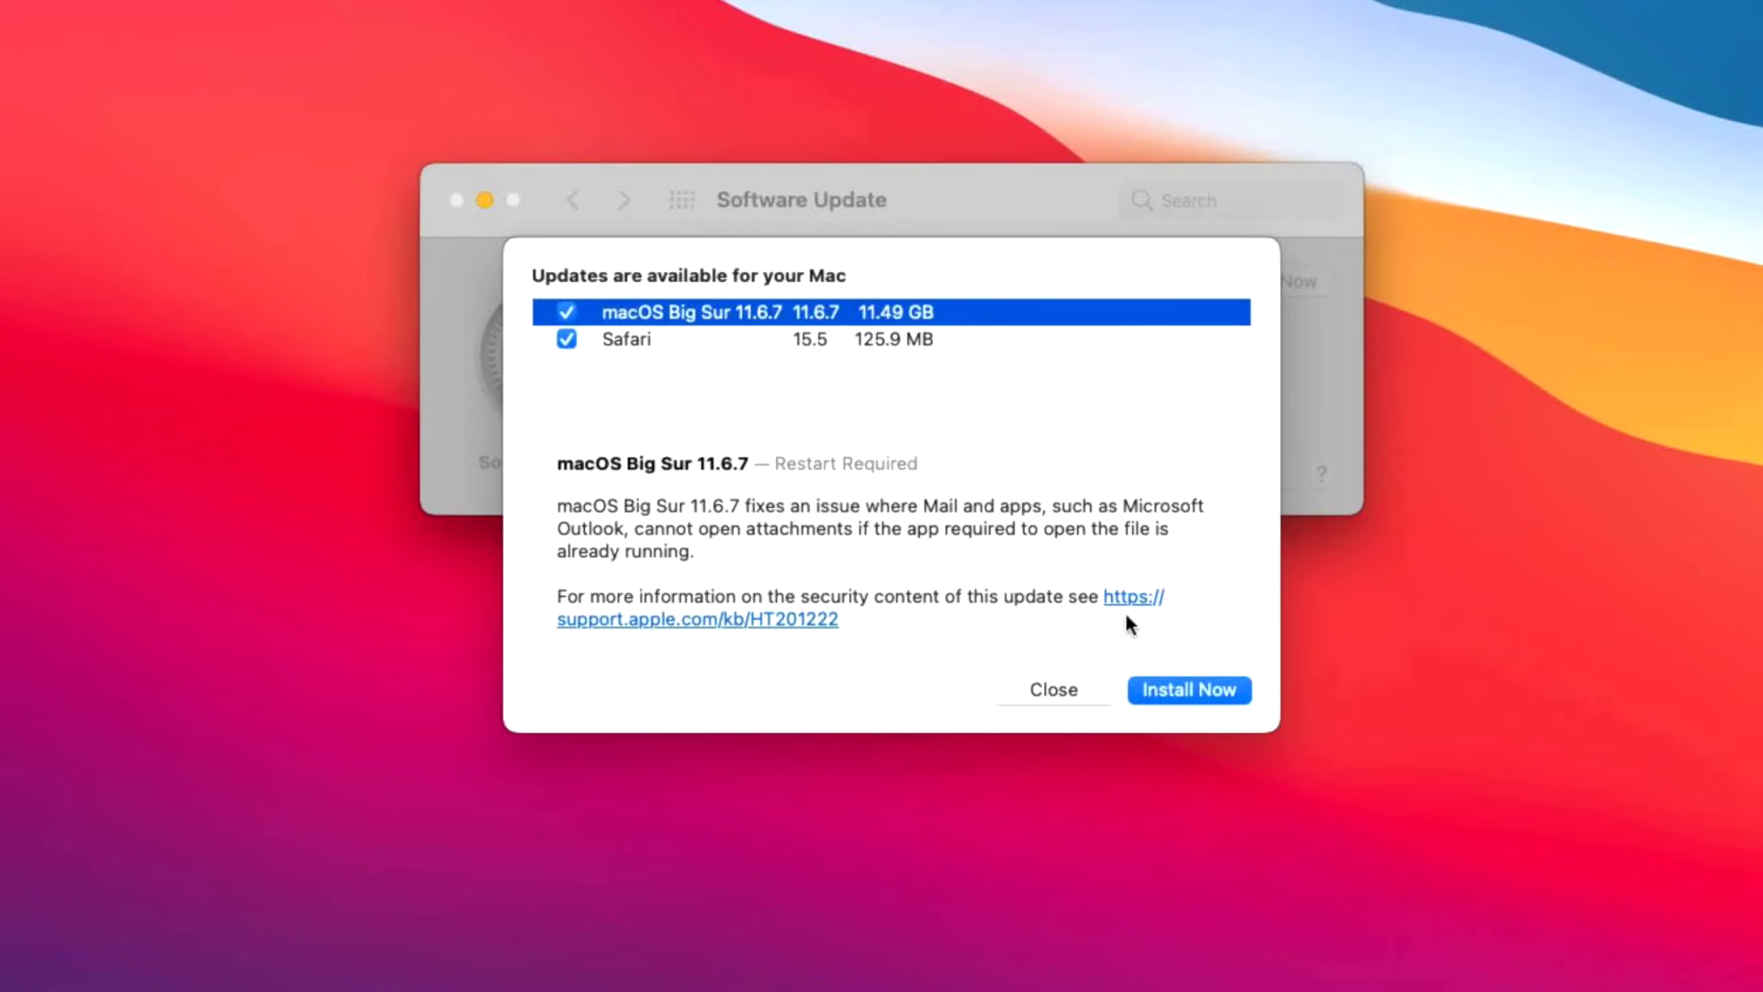
{"action": "left_click", "coordinate": [1052, 692]}
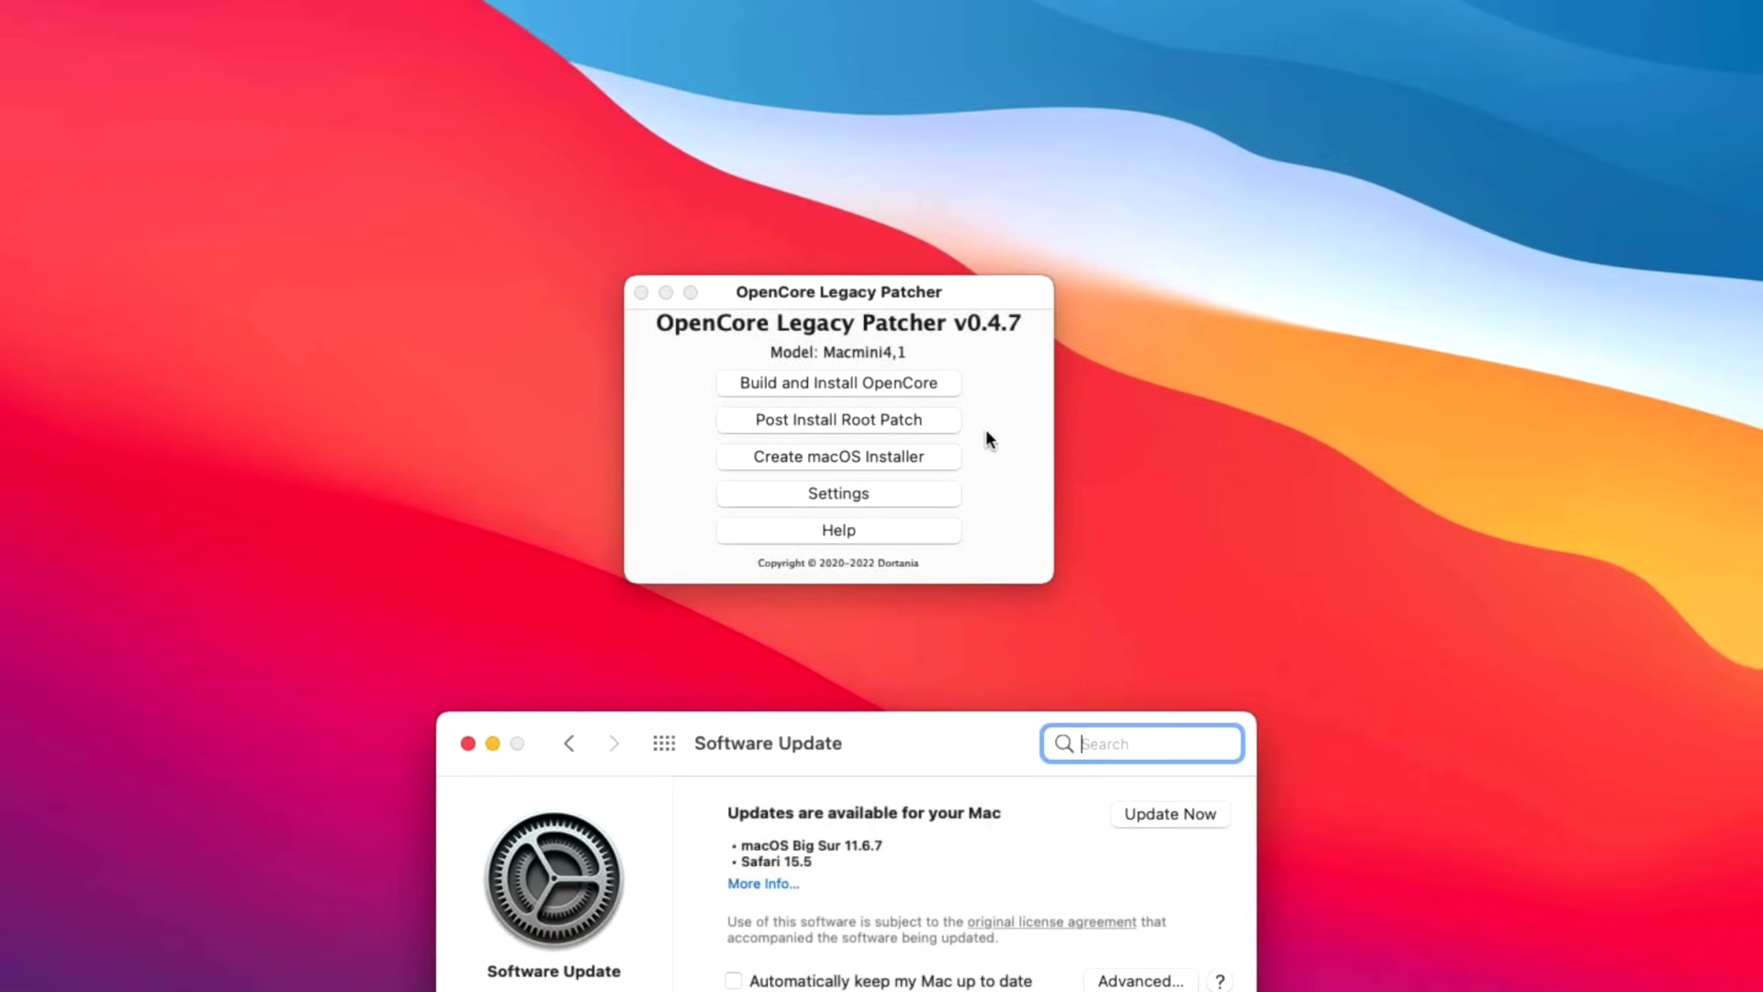
Open Post Install Root Patch, then close the Preview screenshot of the root patch prompt.
{"action": "left_click", "coordinate": [936, 426]}
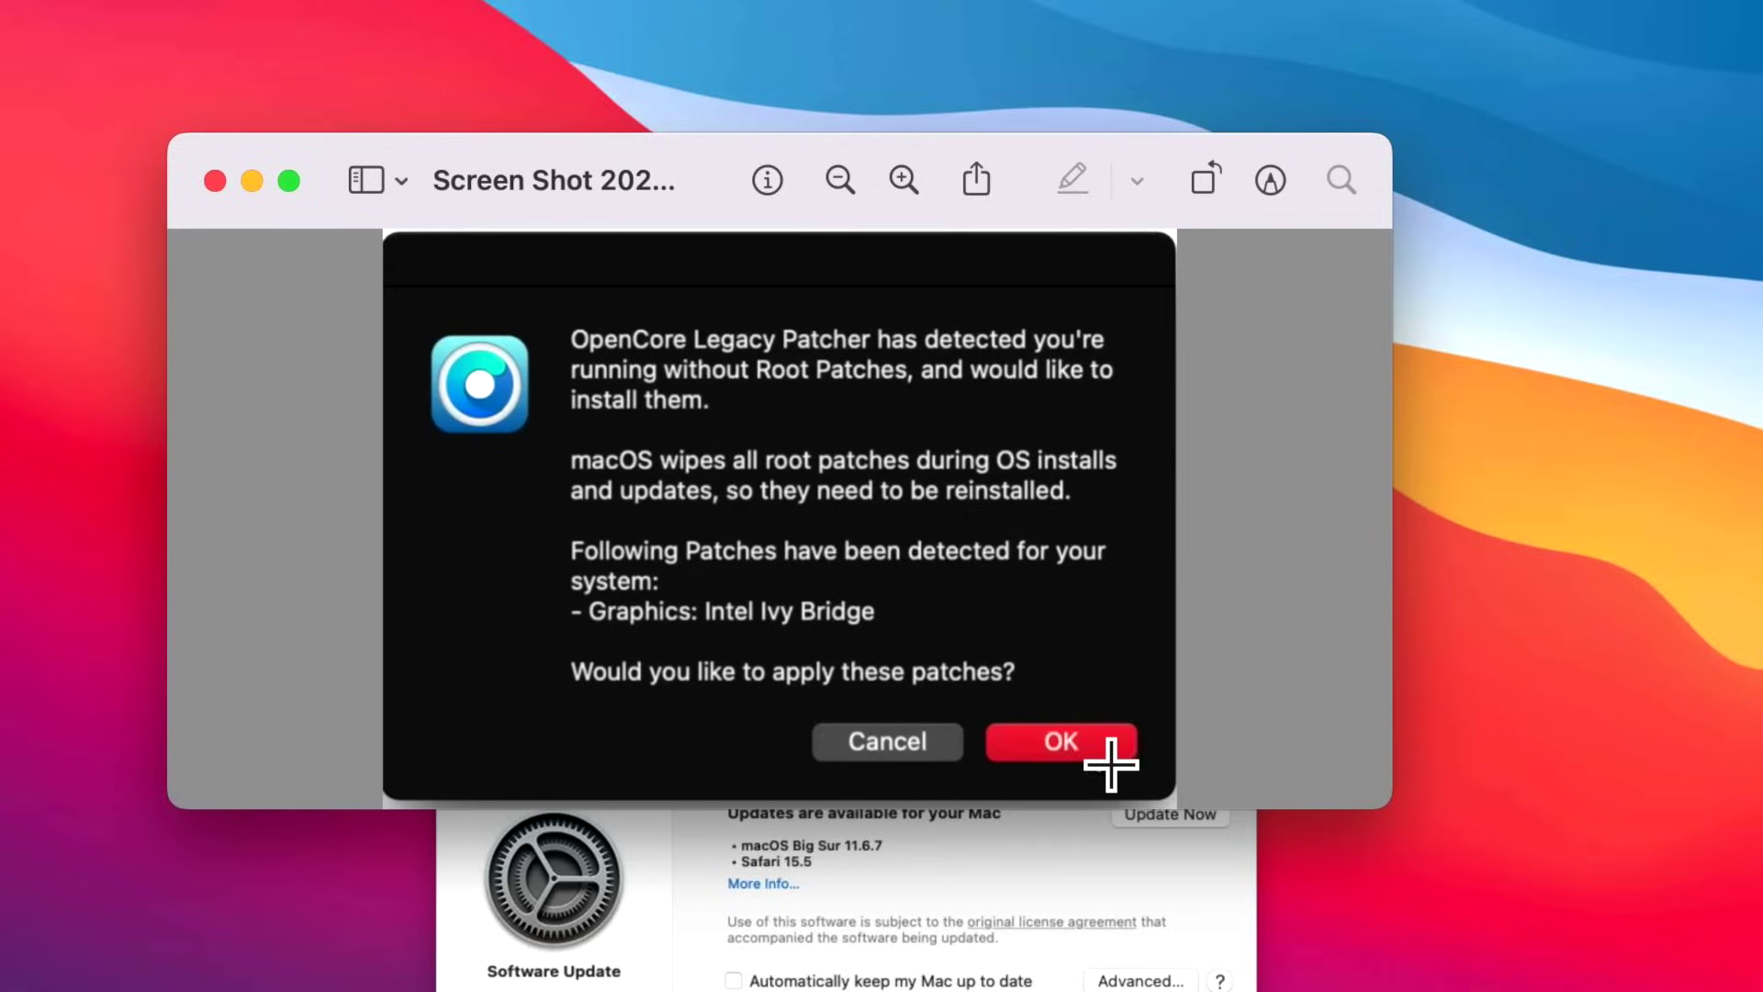
{"action": "left_click", "coordinate": [215, 180]}
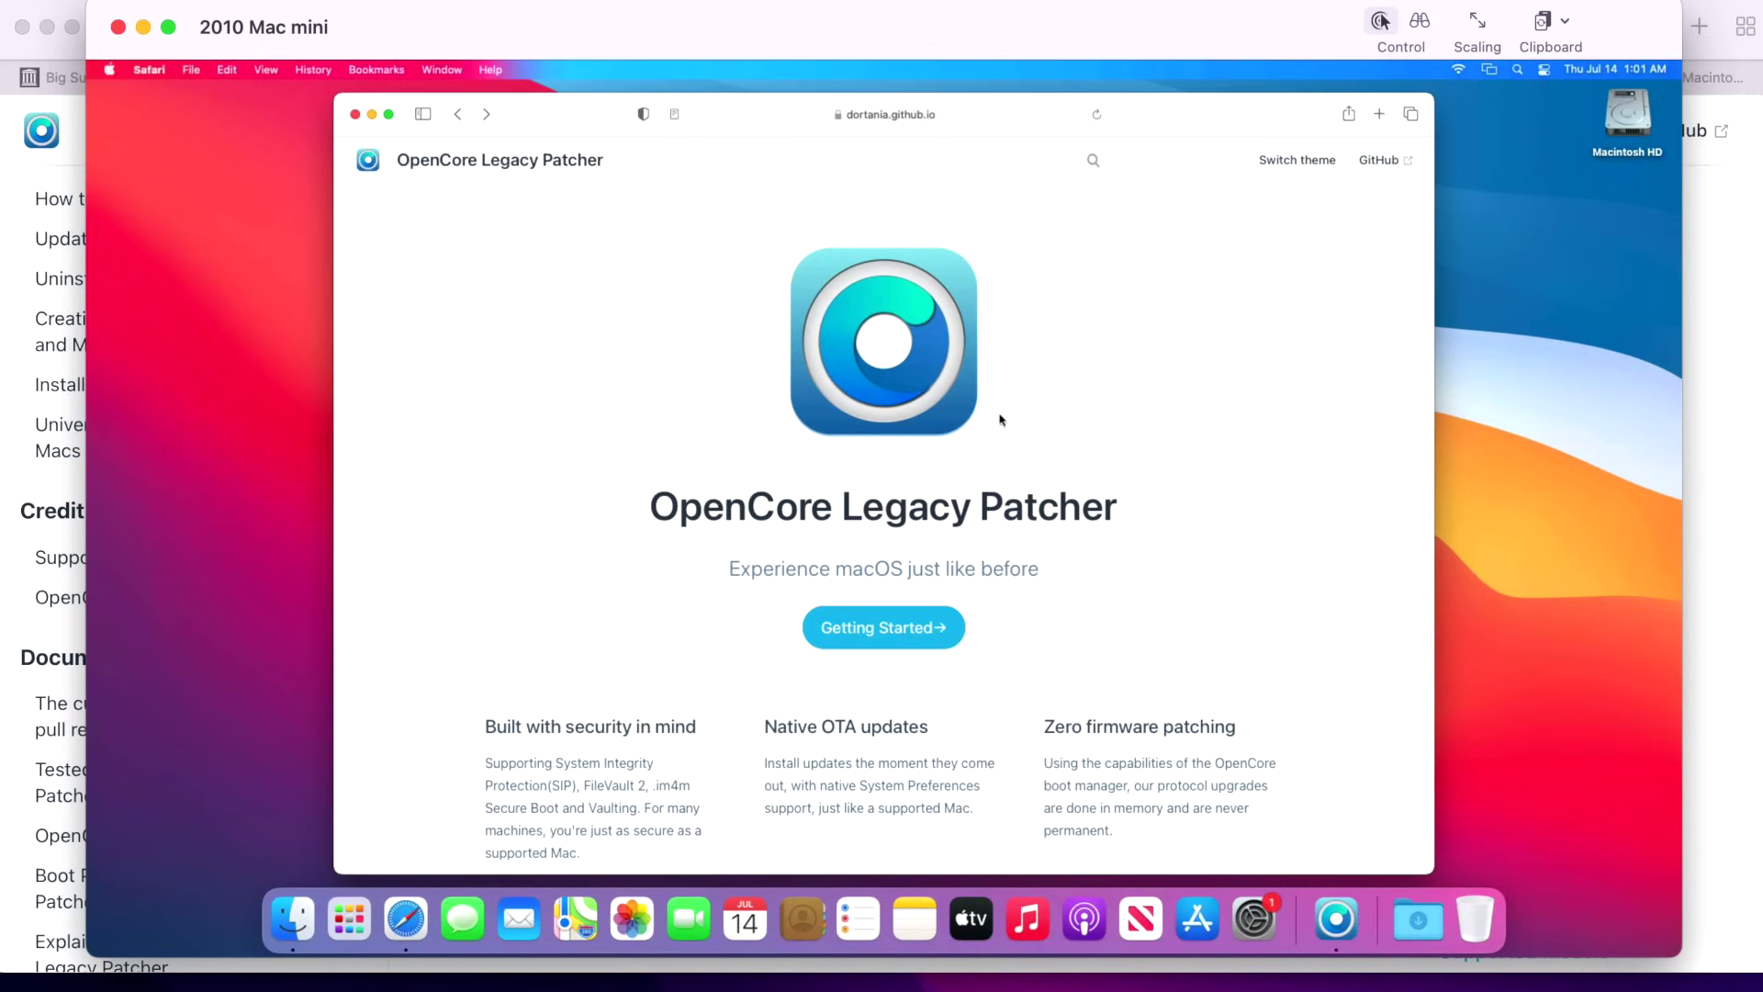
Go from the patcher's home page into Getting Started, then the Troubleshooting docs page.
{"action": "left_click", "coordinate": [918, 644]}
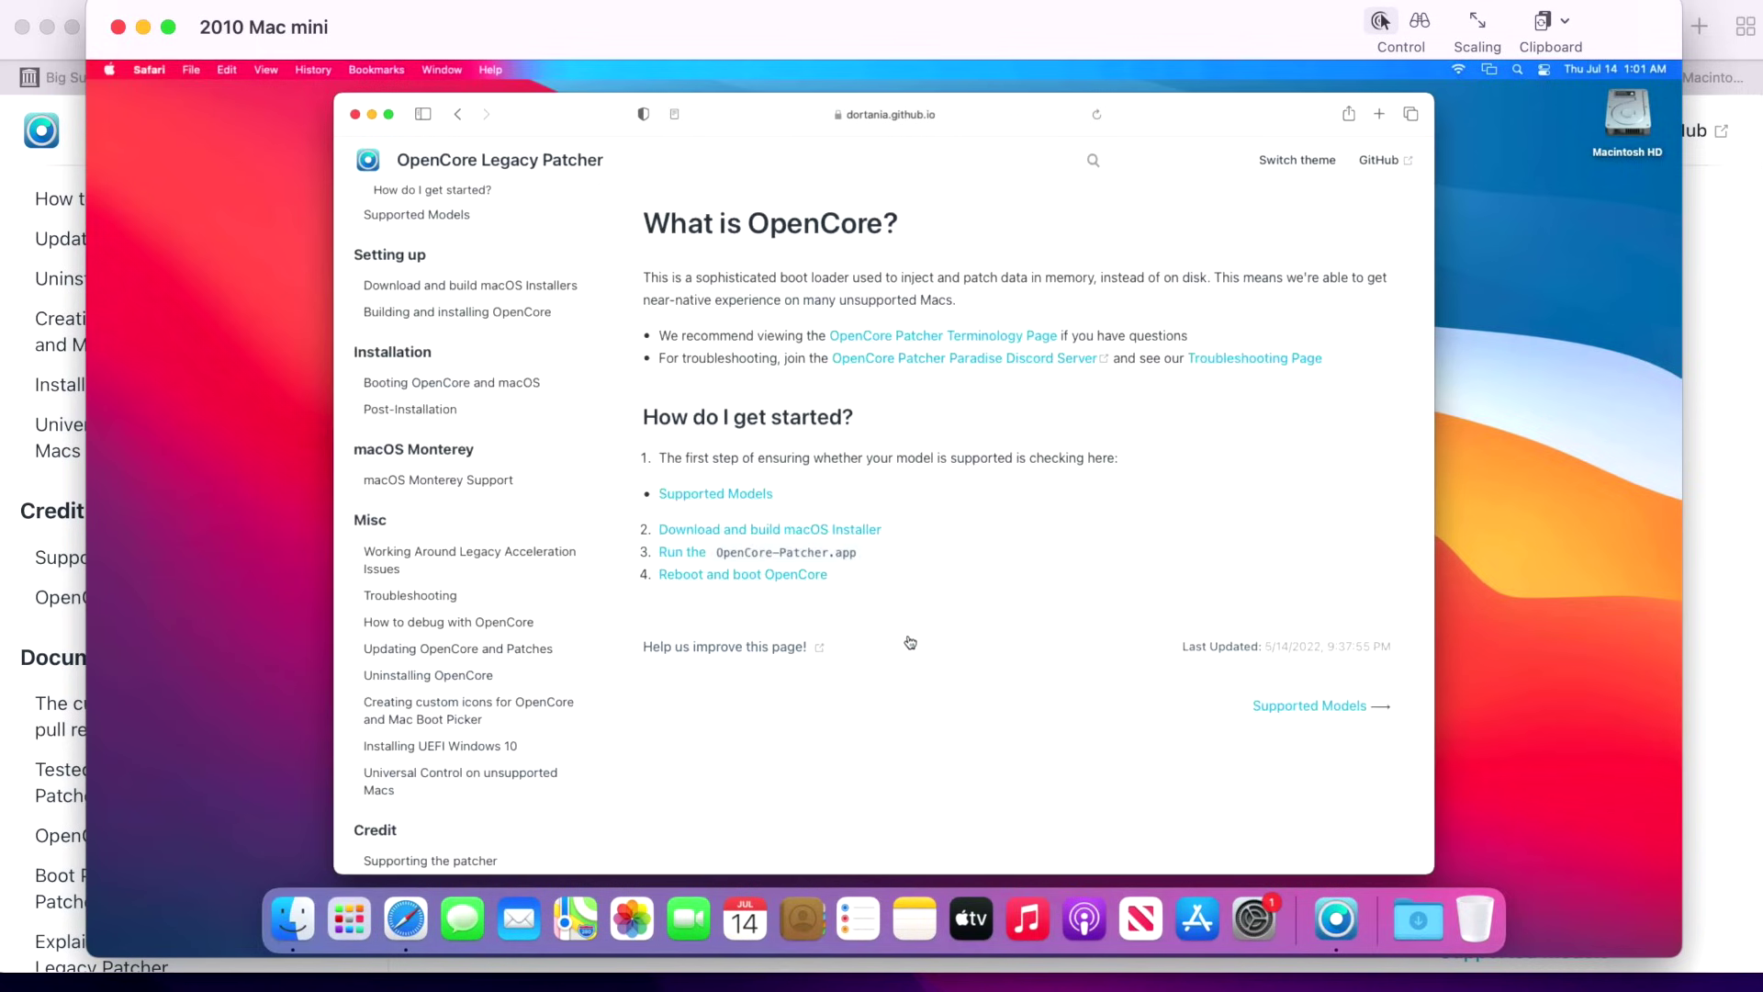
{"action": "left_click", "coordinate": [409, 596]}
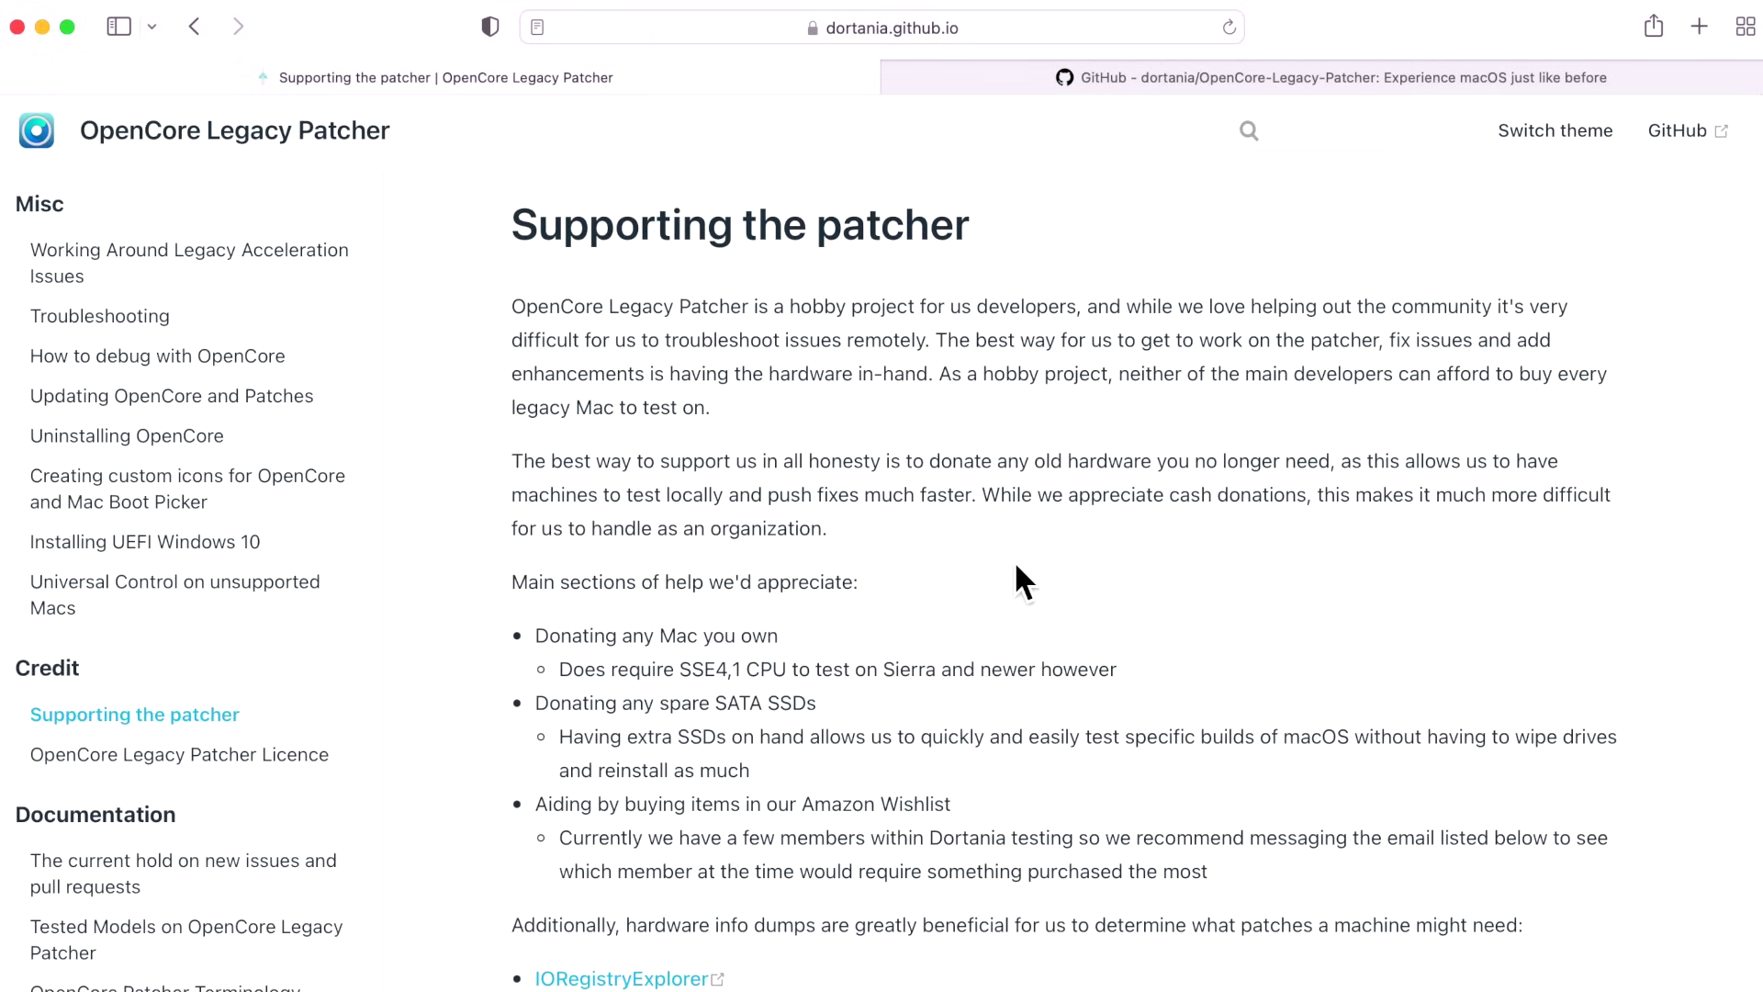
Switch to the dortania/OpenCore-Legacy-Patcher GitHub tab and scroll the README down to Credits.
{"action": "left_click", "coordinate": [1255, 80]}
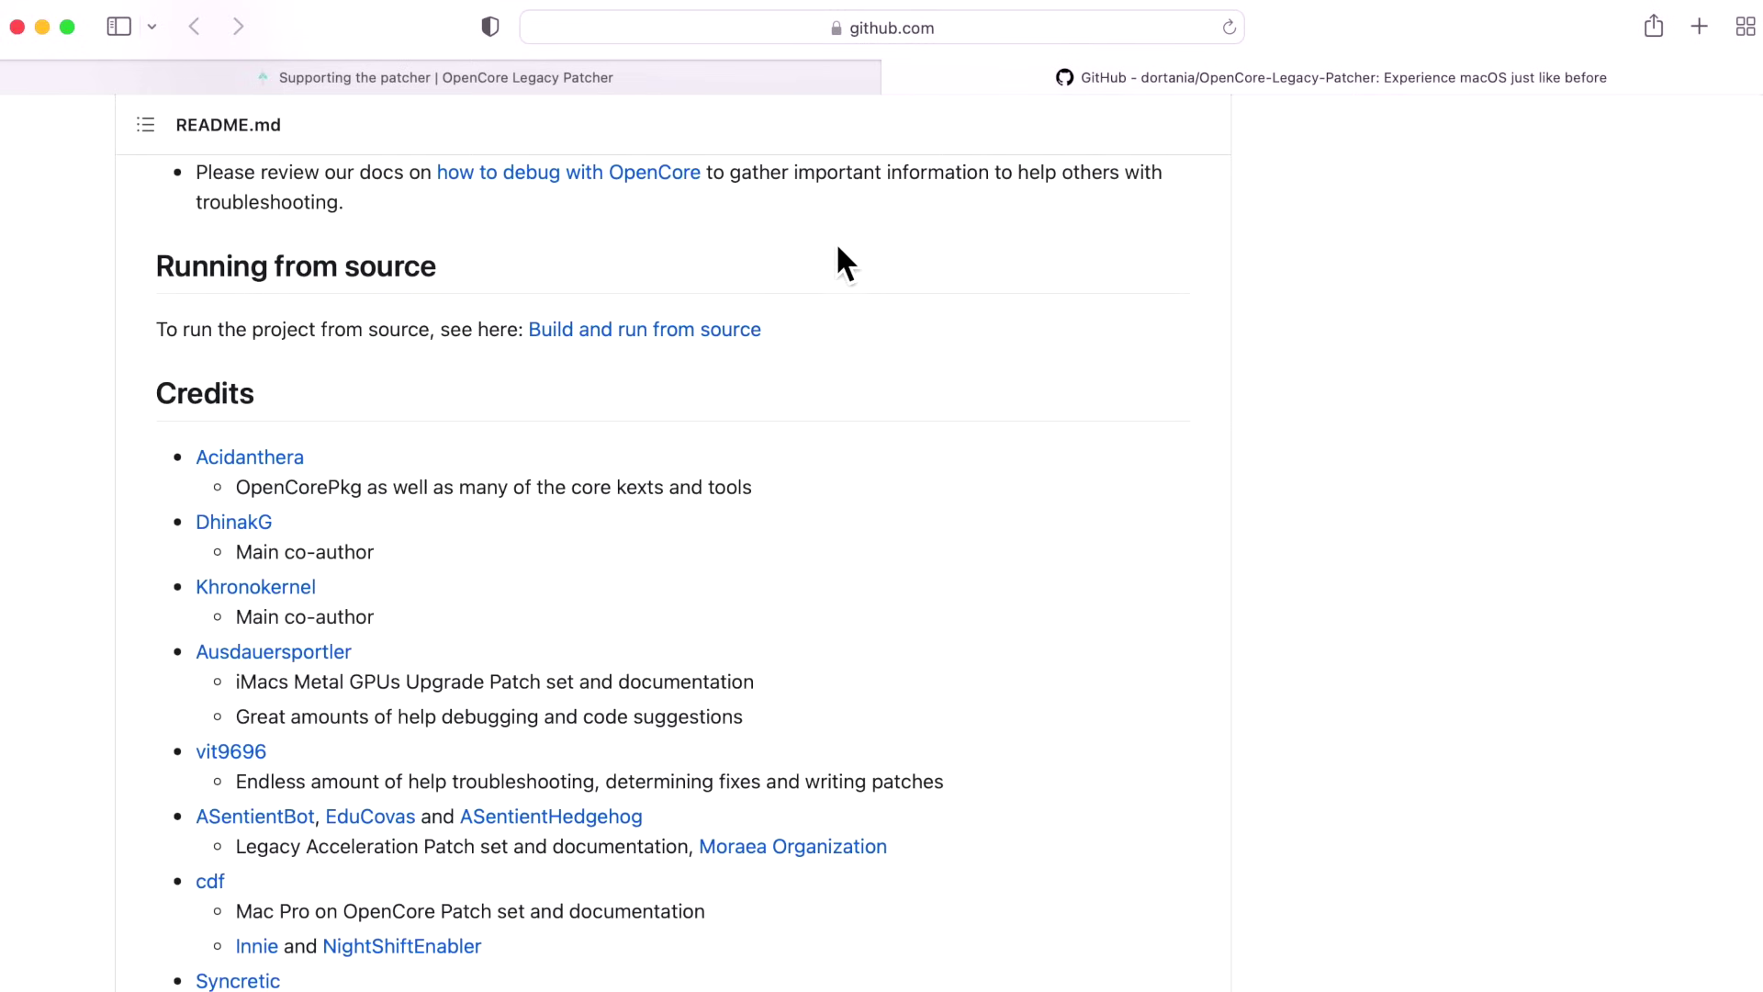
{"action": "scroll", "coordinate": [837, 266], "scroll_direction": "down", "scroll_amount": 4}
{"action": "scroll", "coordinate": [835, 280], "scroll_direction": "down", "scroll_amount": 1}
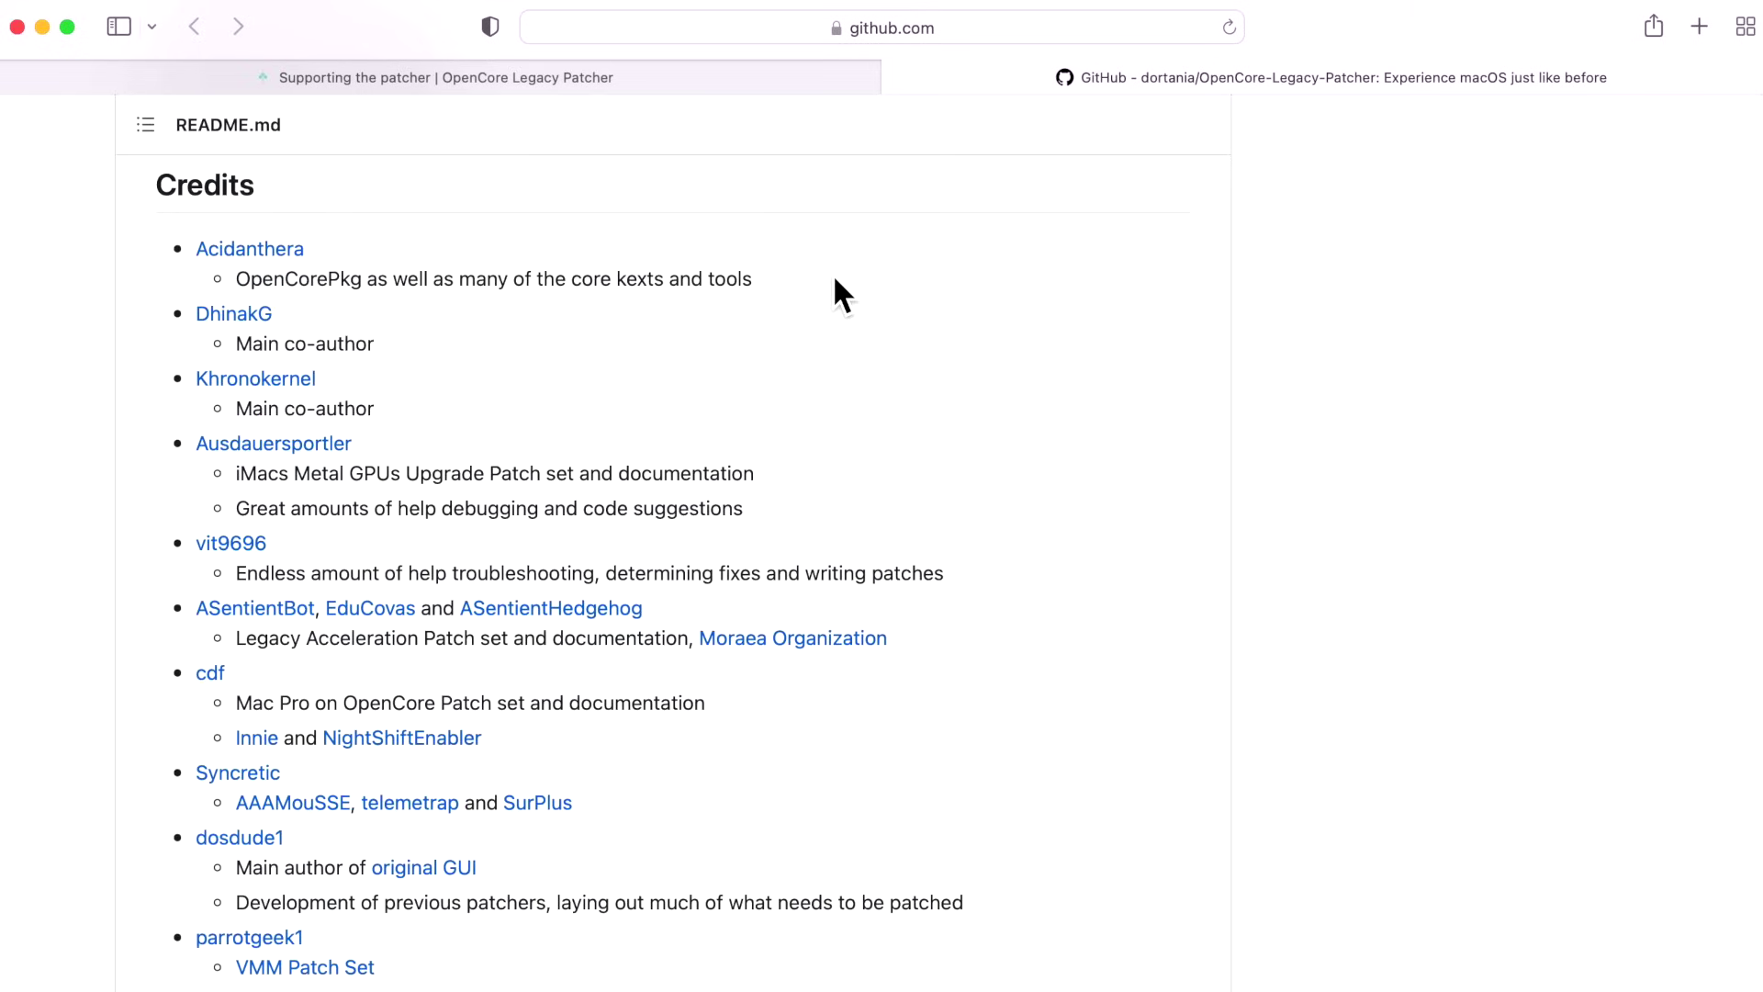
{"action": "scroll", "coordinate": [832, 285], "scroll_direction": "down", "scroll_amount": 4}
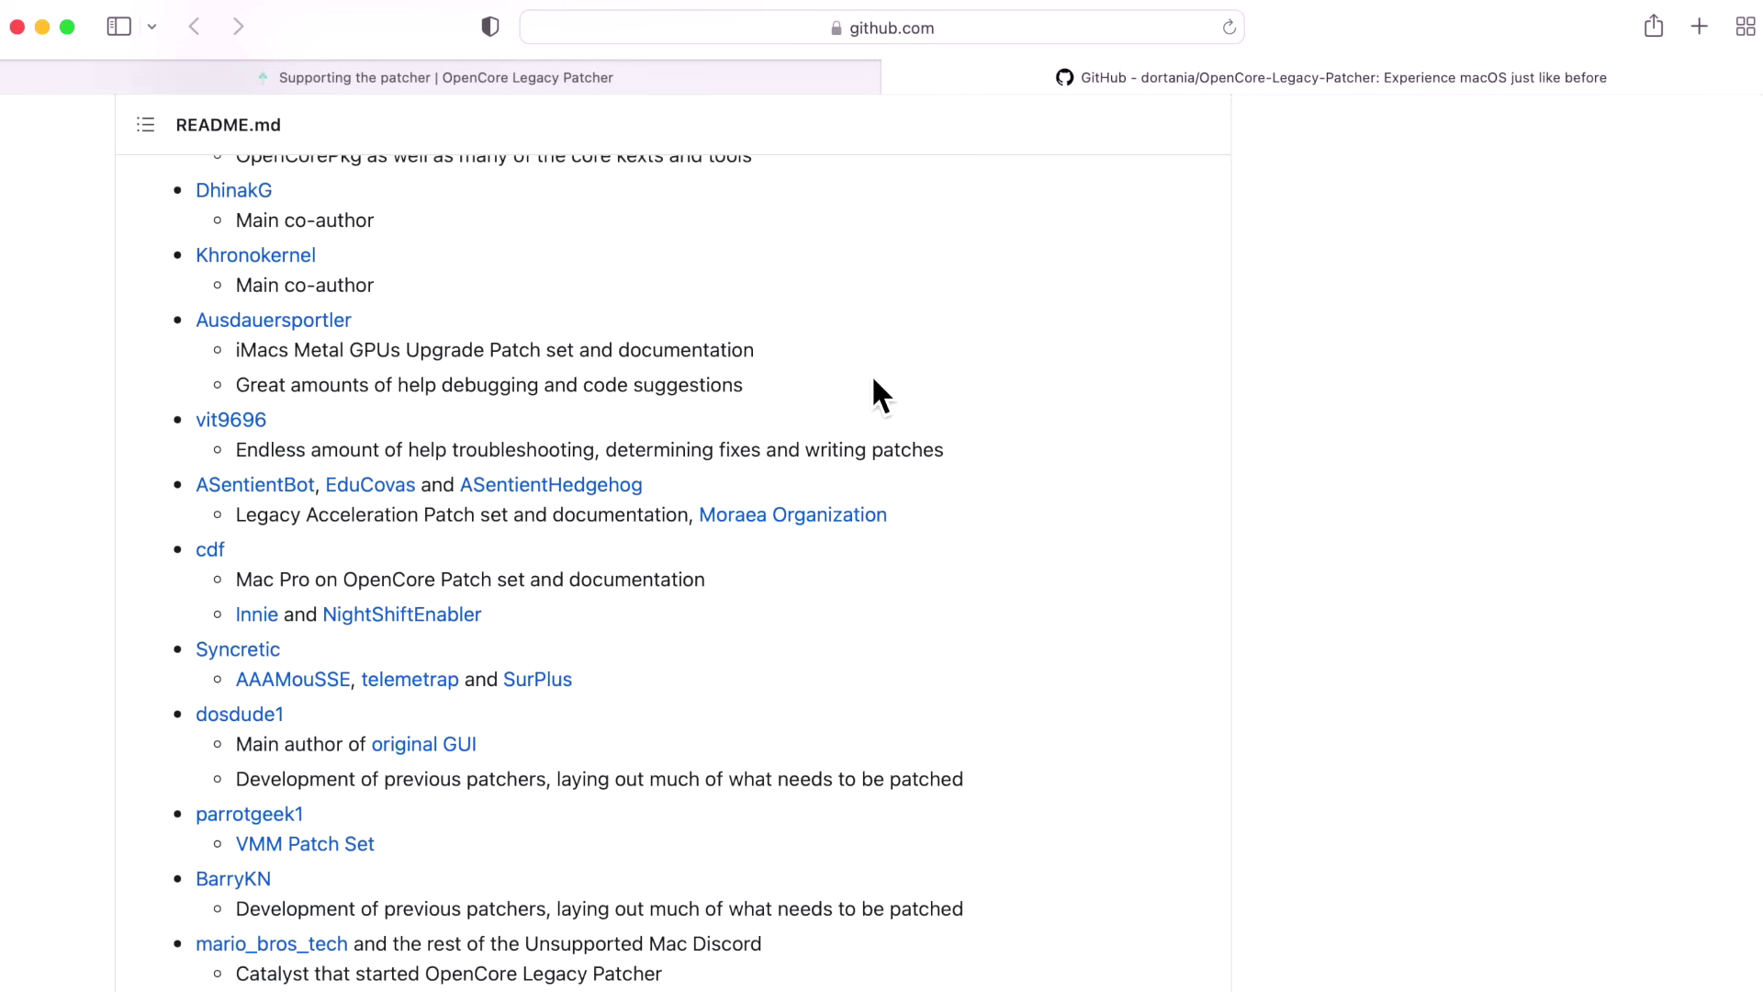
{"action": "scroll", "coordinate": [873, 384], "scroll_direction": "down", "scroll_amount": 4}
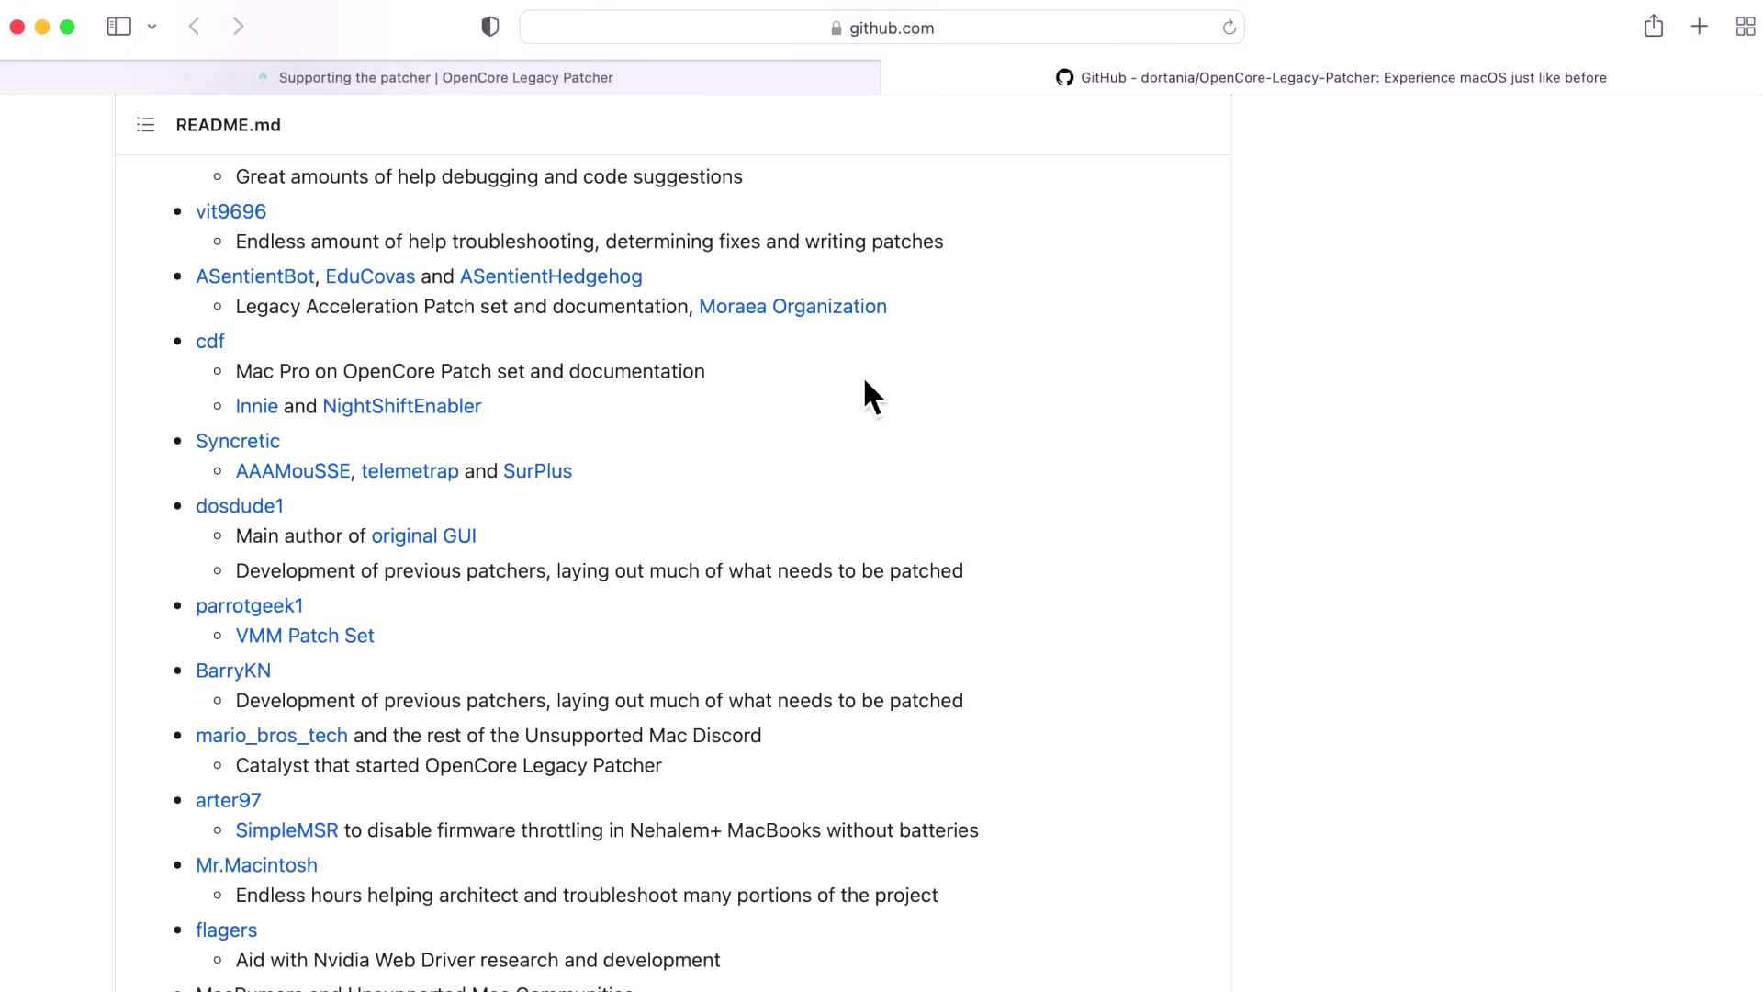
{"action": "scroll", "coordinate": [865, 386], "scroll_direction": "down", "scroll_amount": 2}
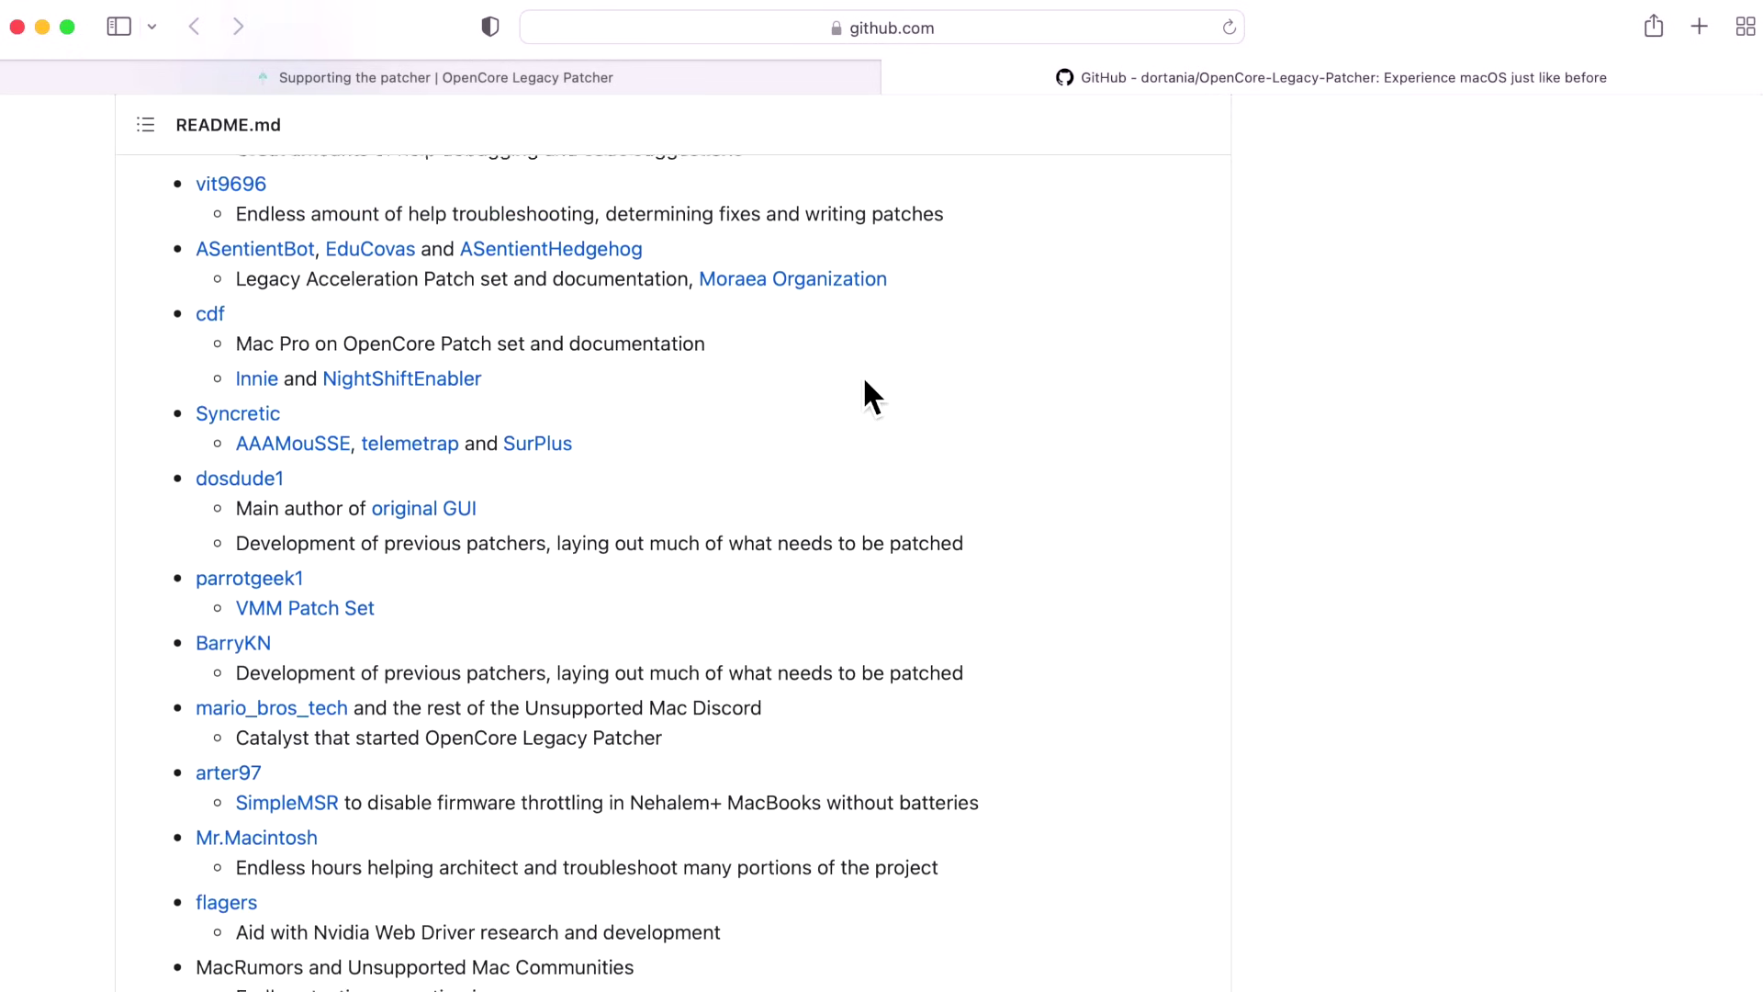
{"action": "scroll", "coordinate": [867, 395], "scroll_direction": "down", "scroll_amount": 2}
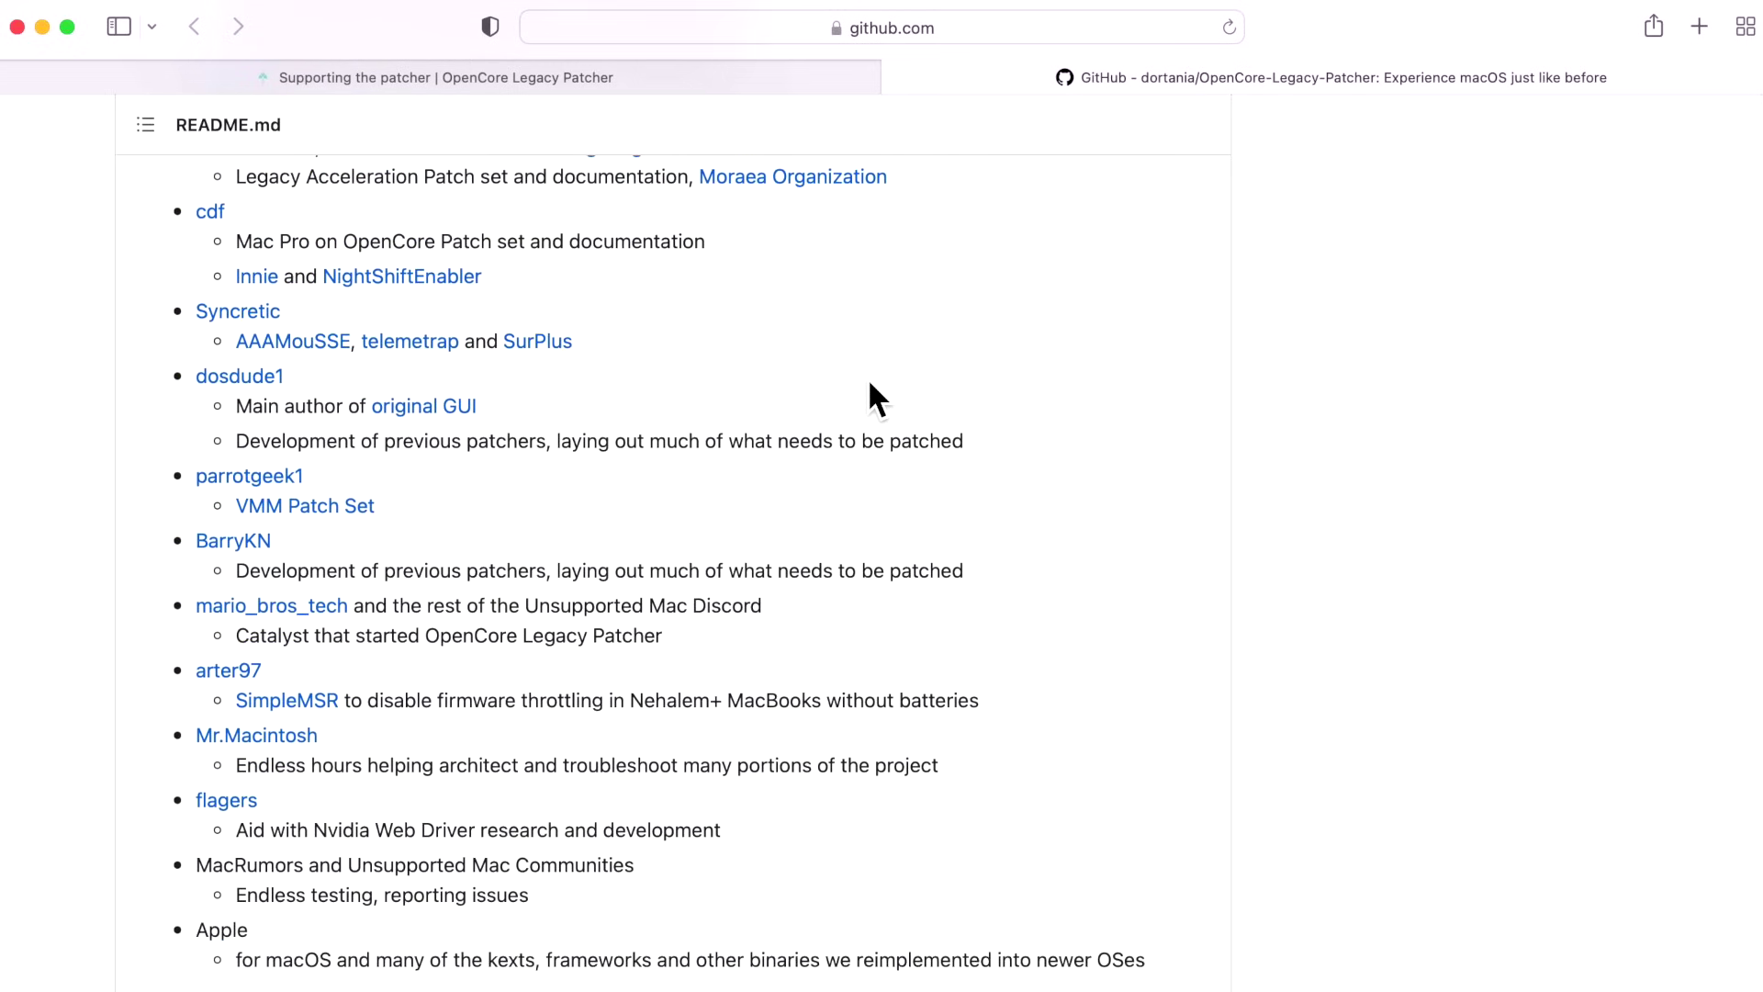